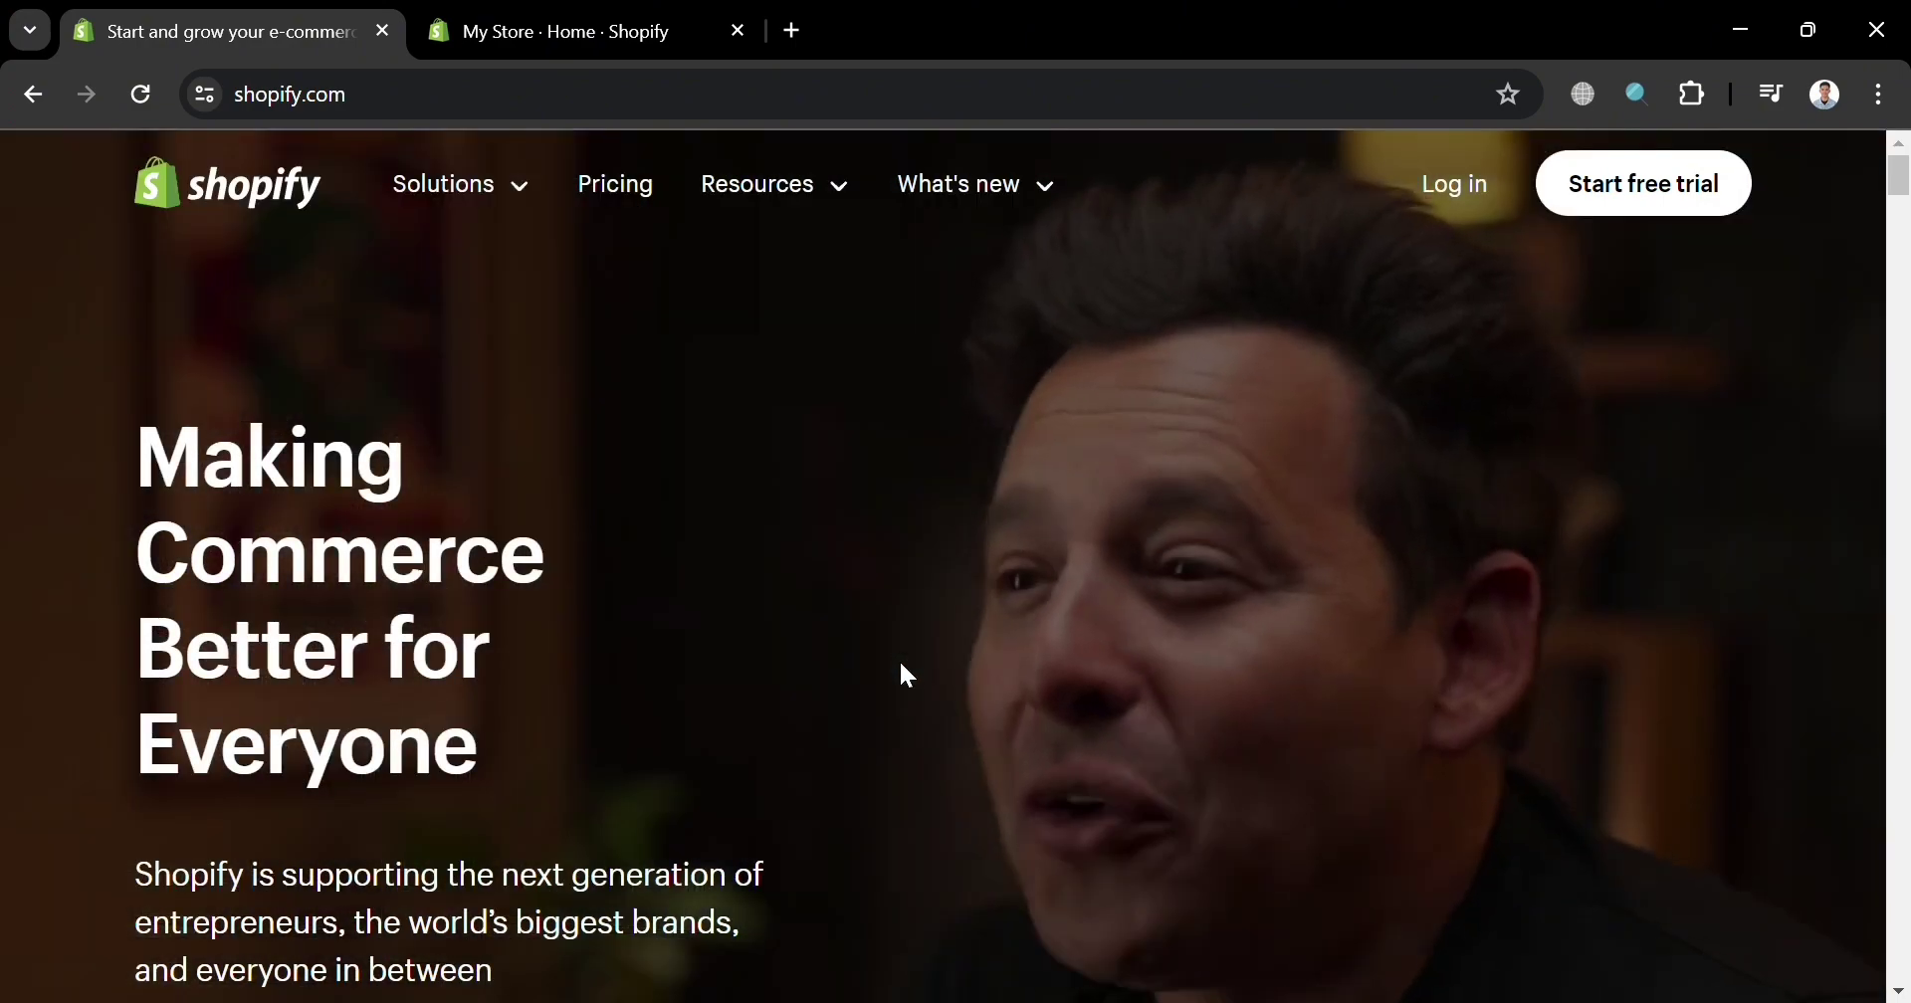
Step: Browse the shopify.com homepage, then switch to the My Store admin Home
scroll(1143, 461, "down", 3)
scroll(1146, 454, "up", 3)
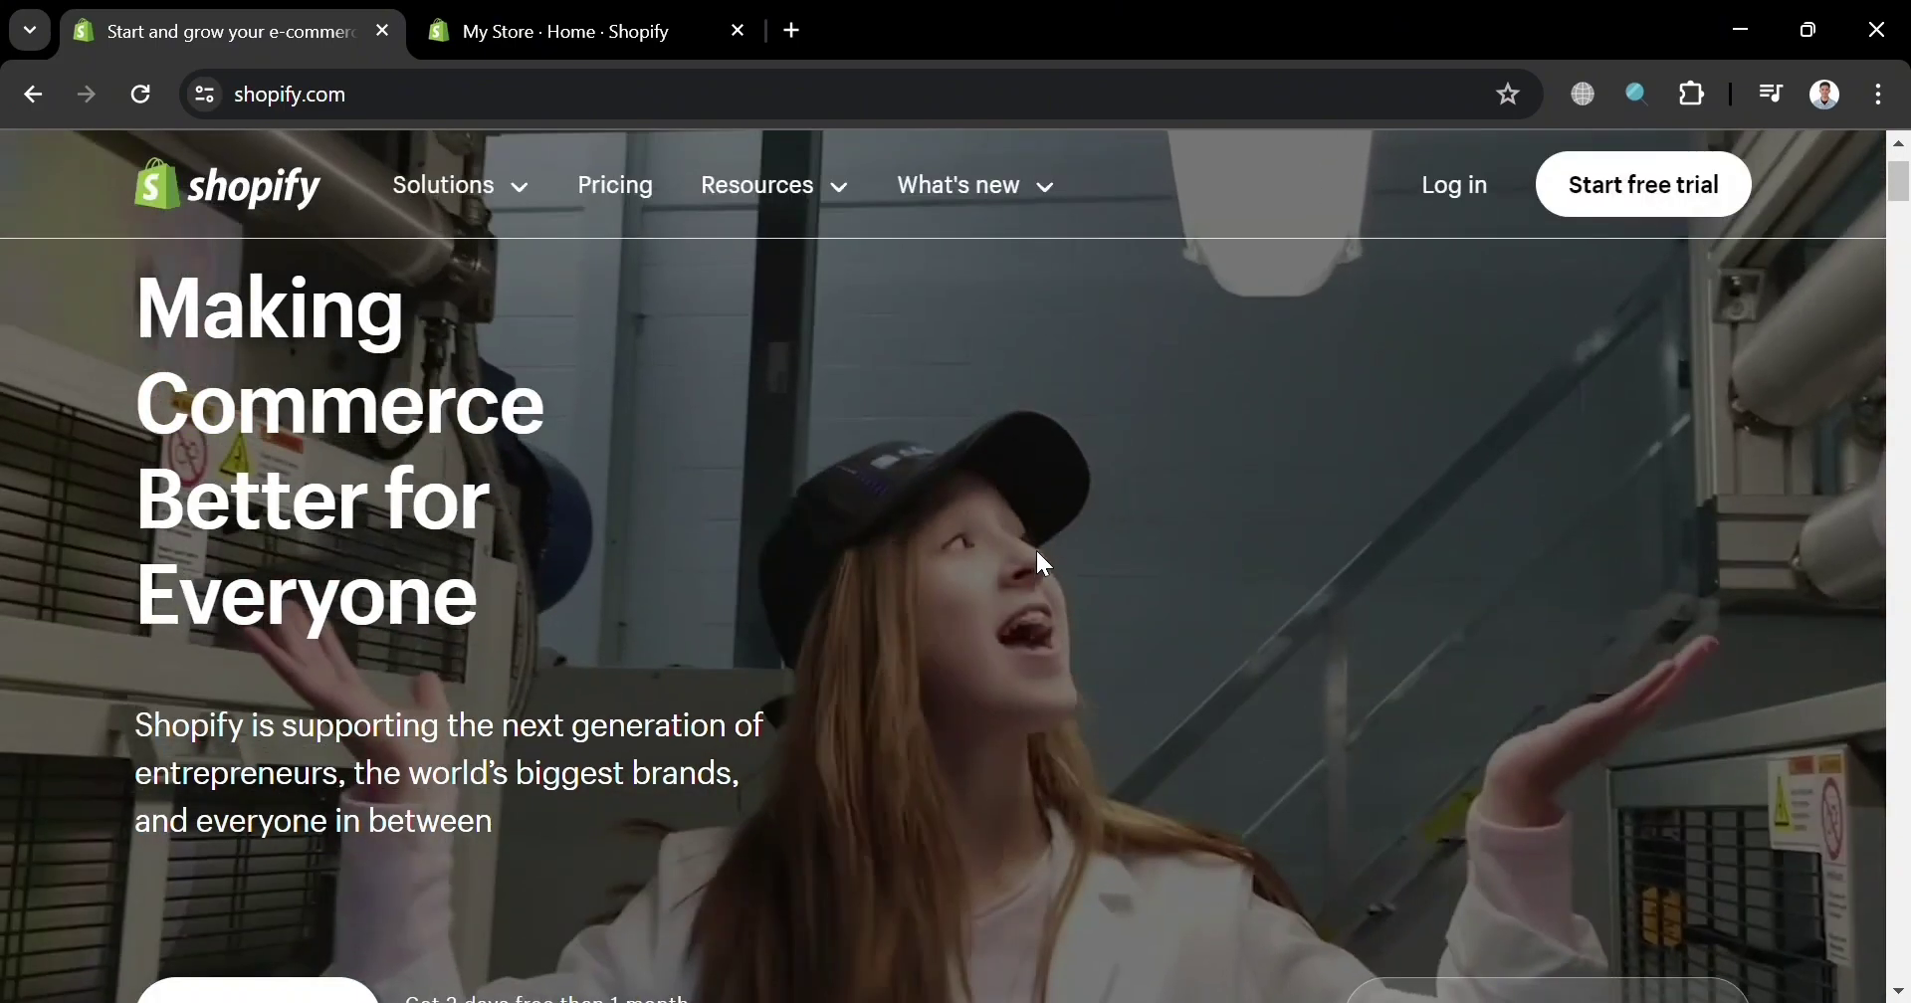
scroll(1037, 553, "down", 15)
scroll(1054, 568, "down", 18)
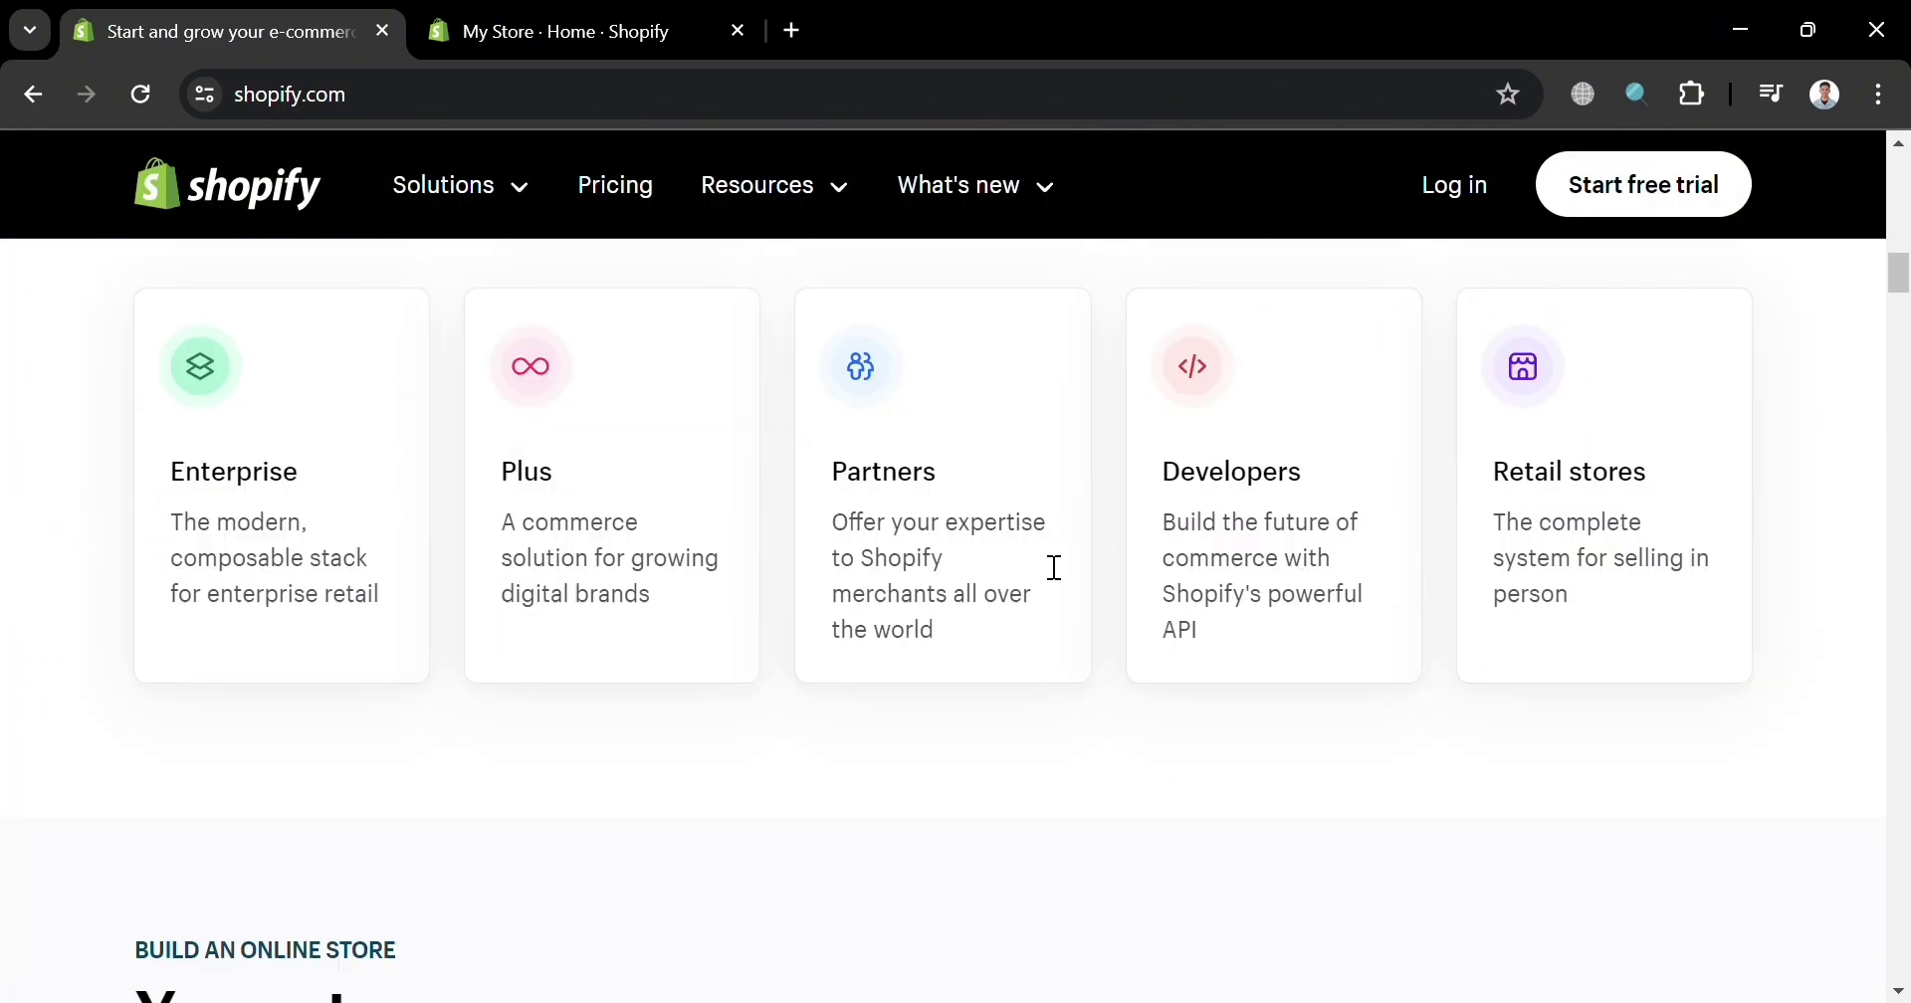
scroll(1038, 553, "down", 10)
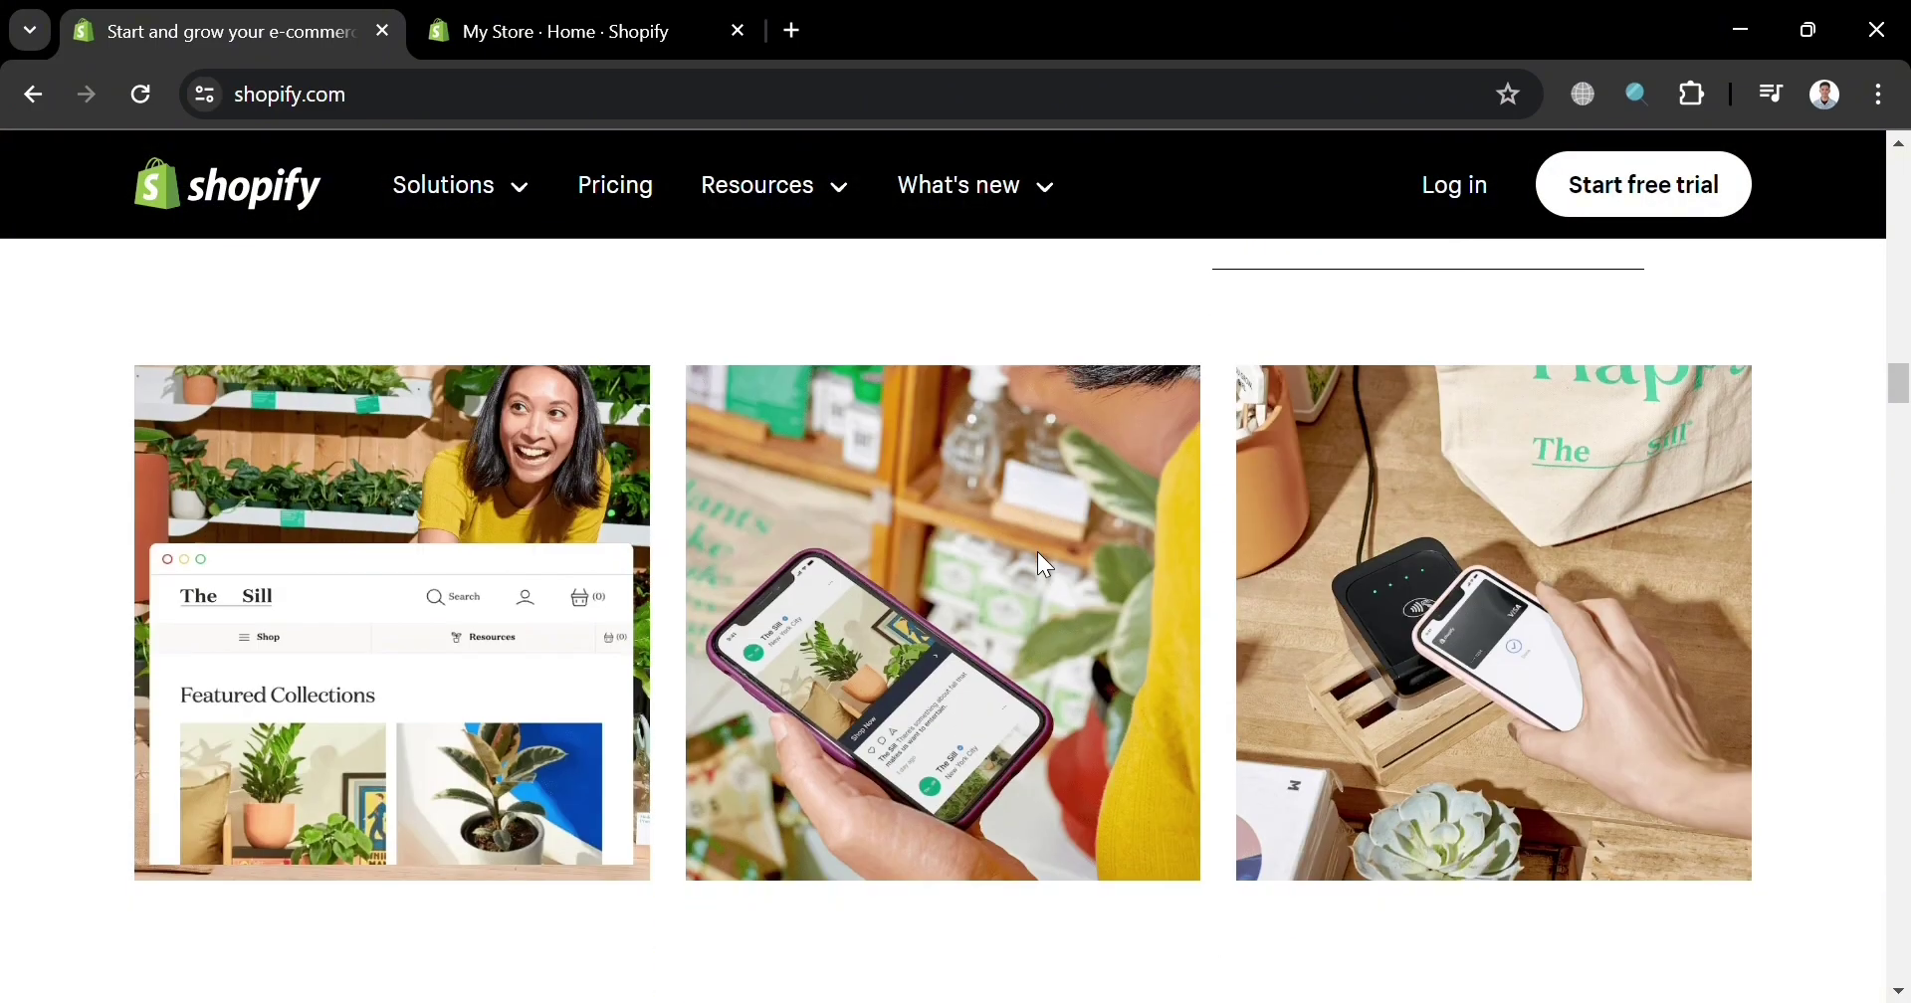
scroll(1037, 552, "down", 20)
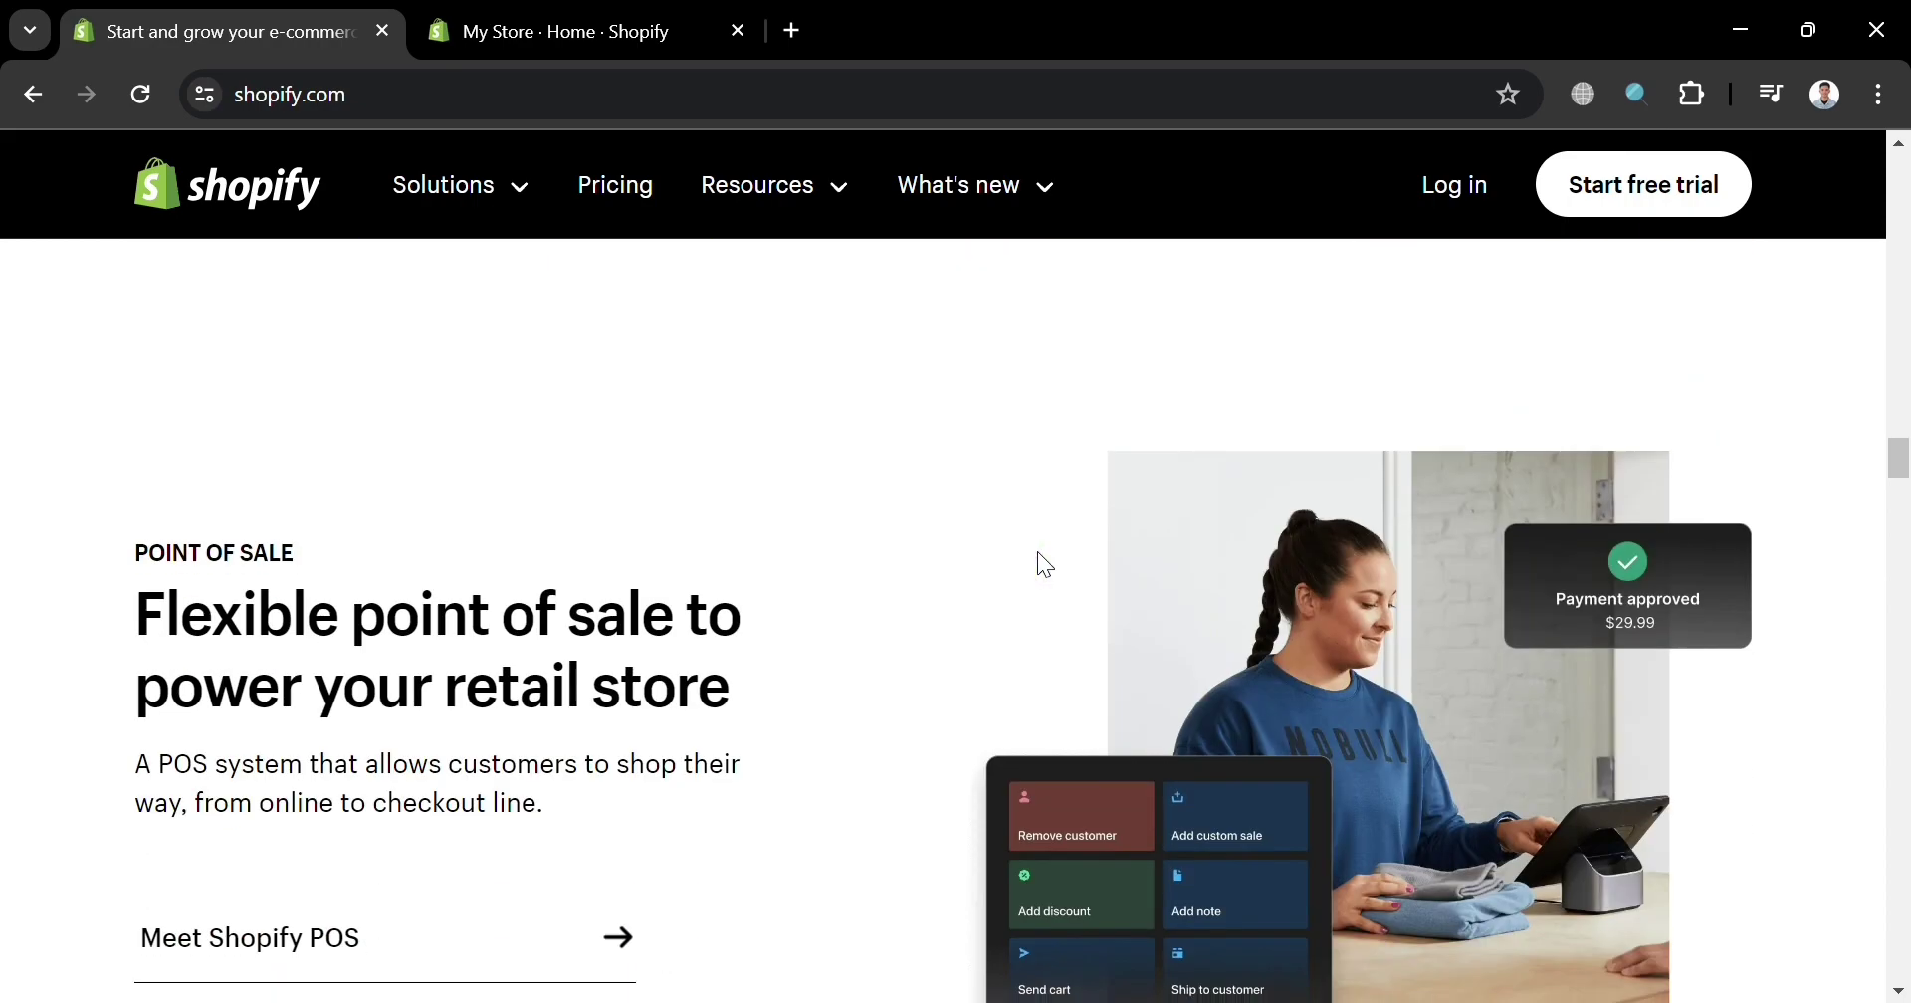
scroll(1037, 553, "down", 20)
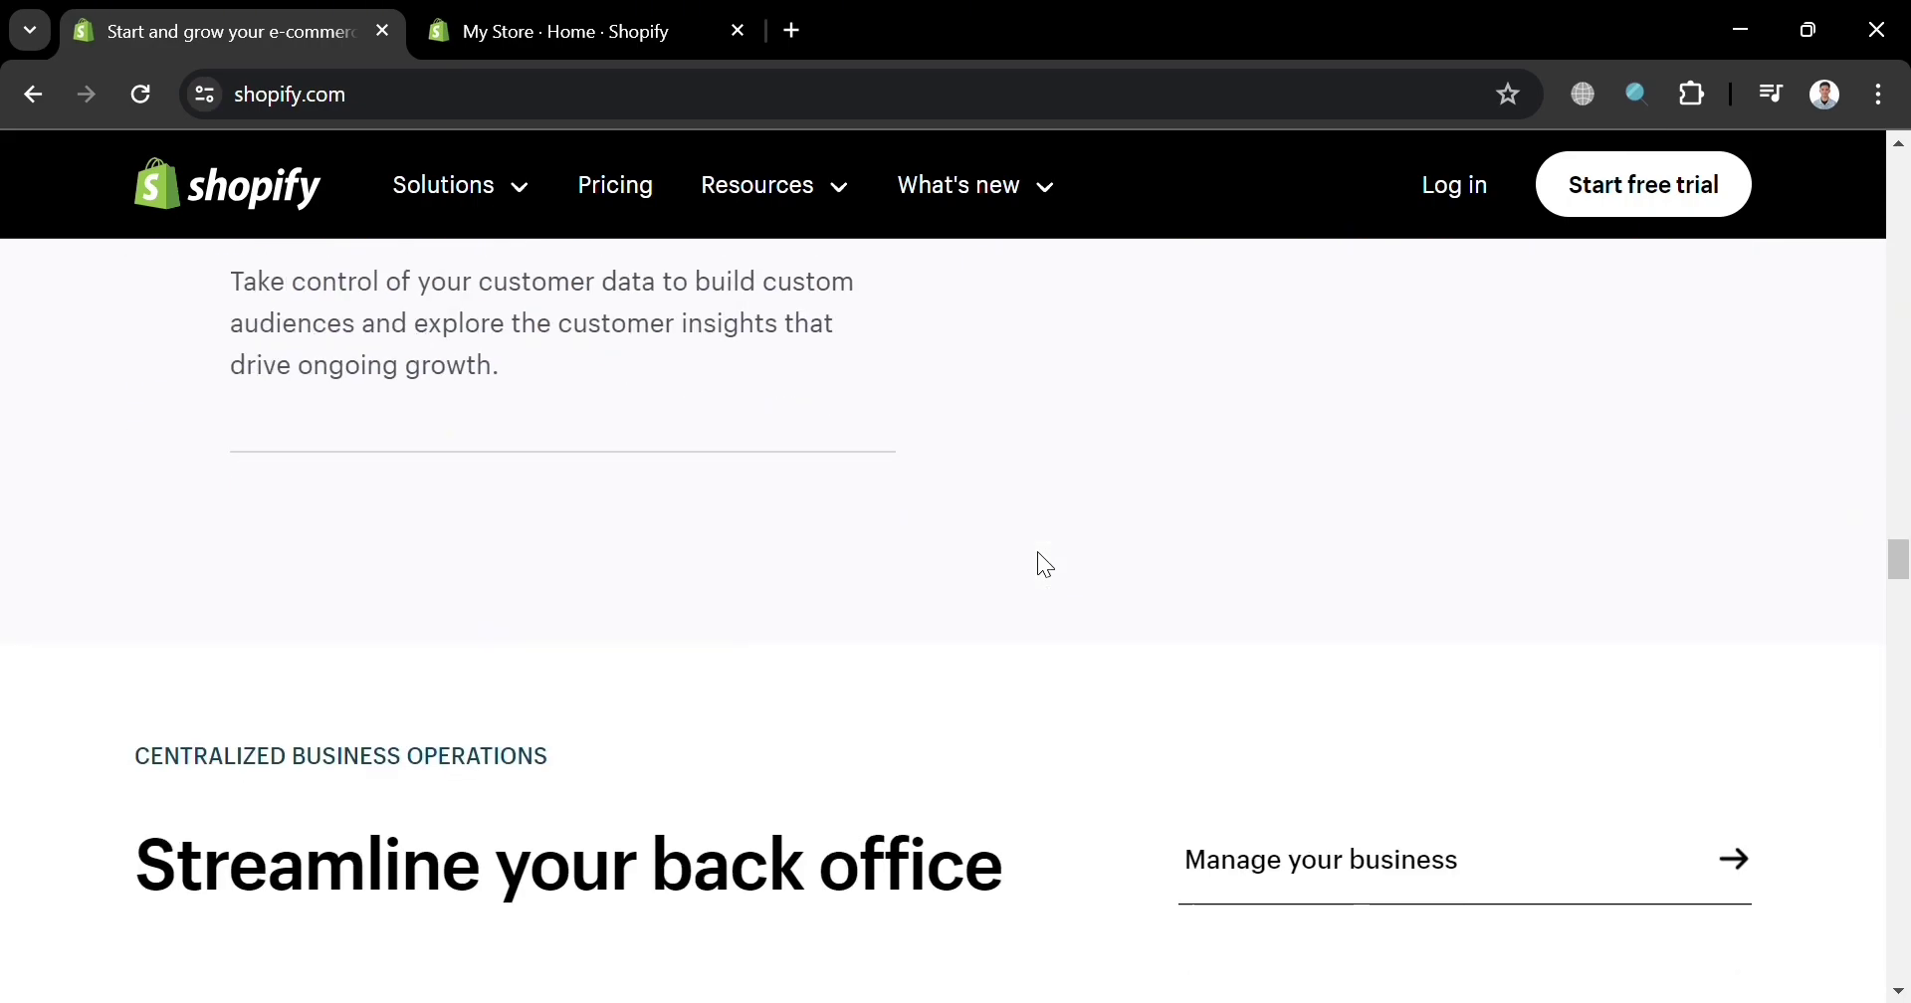
scroll(1037, 553, "down", 15)
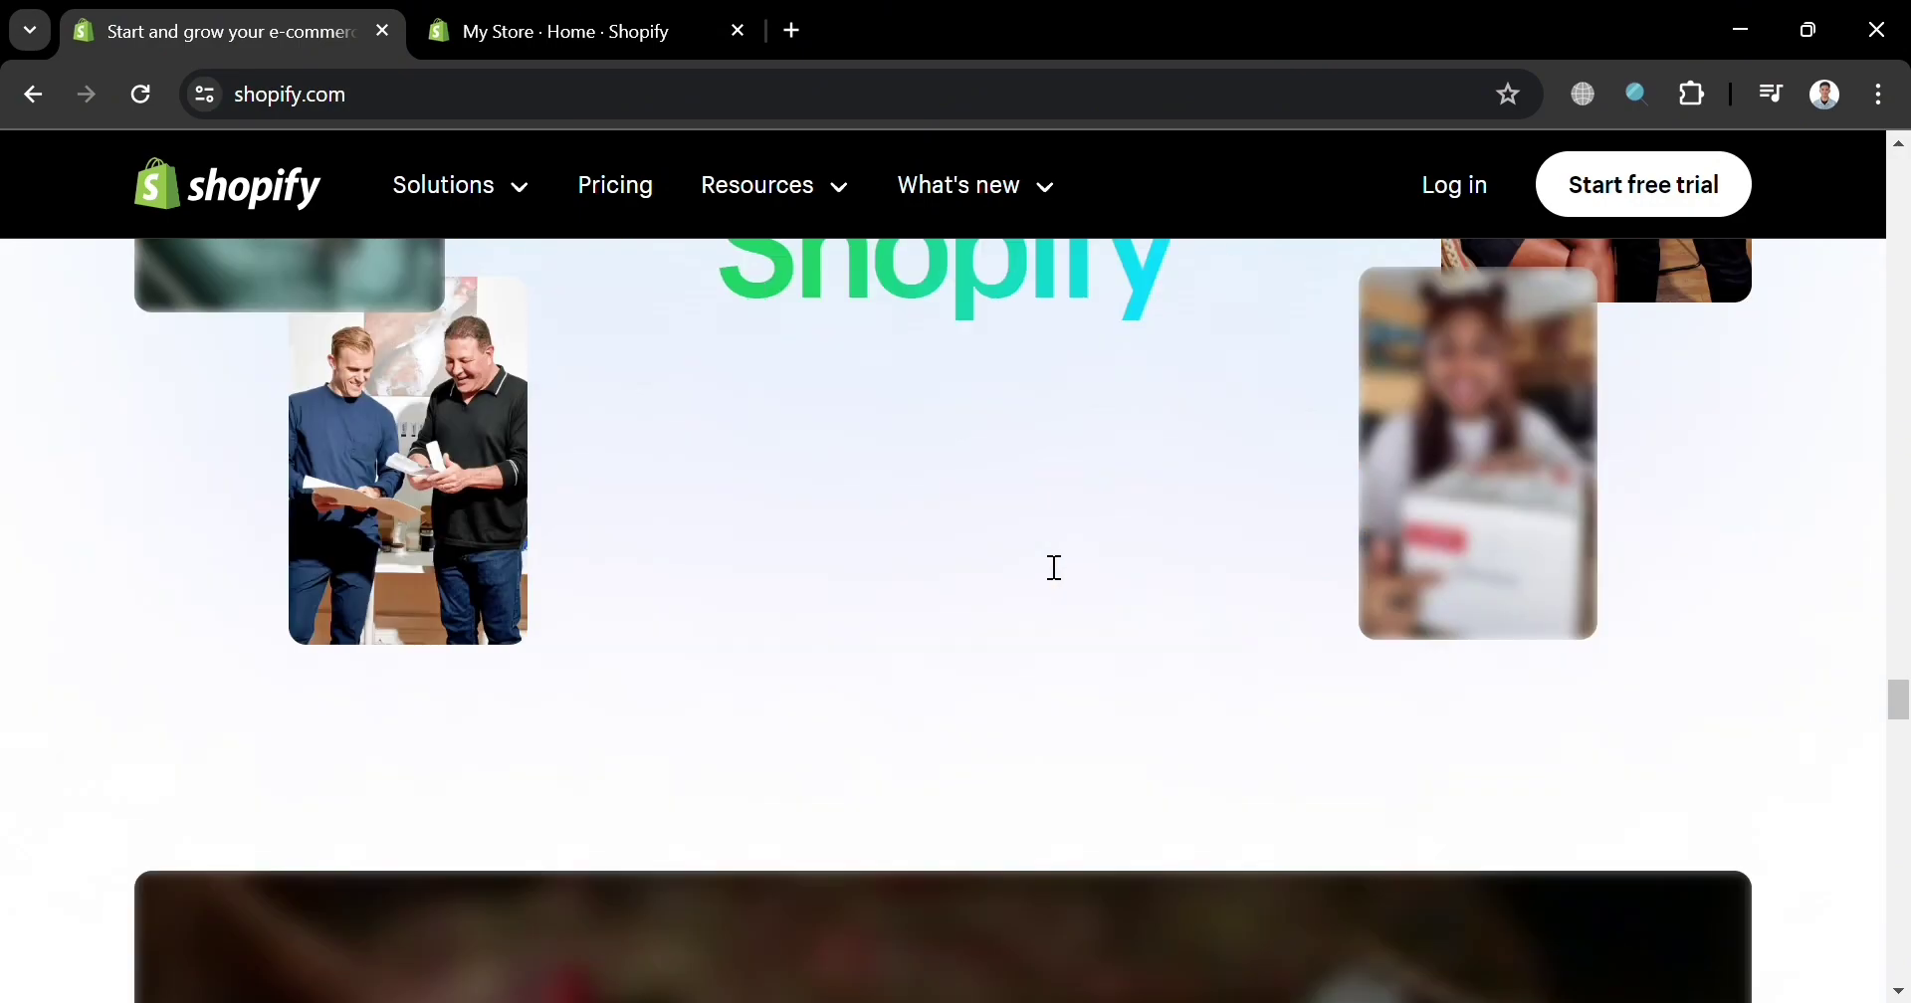
scroll(1037, 553, "down", 8)
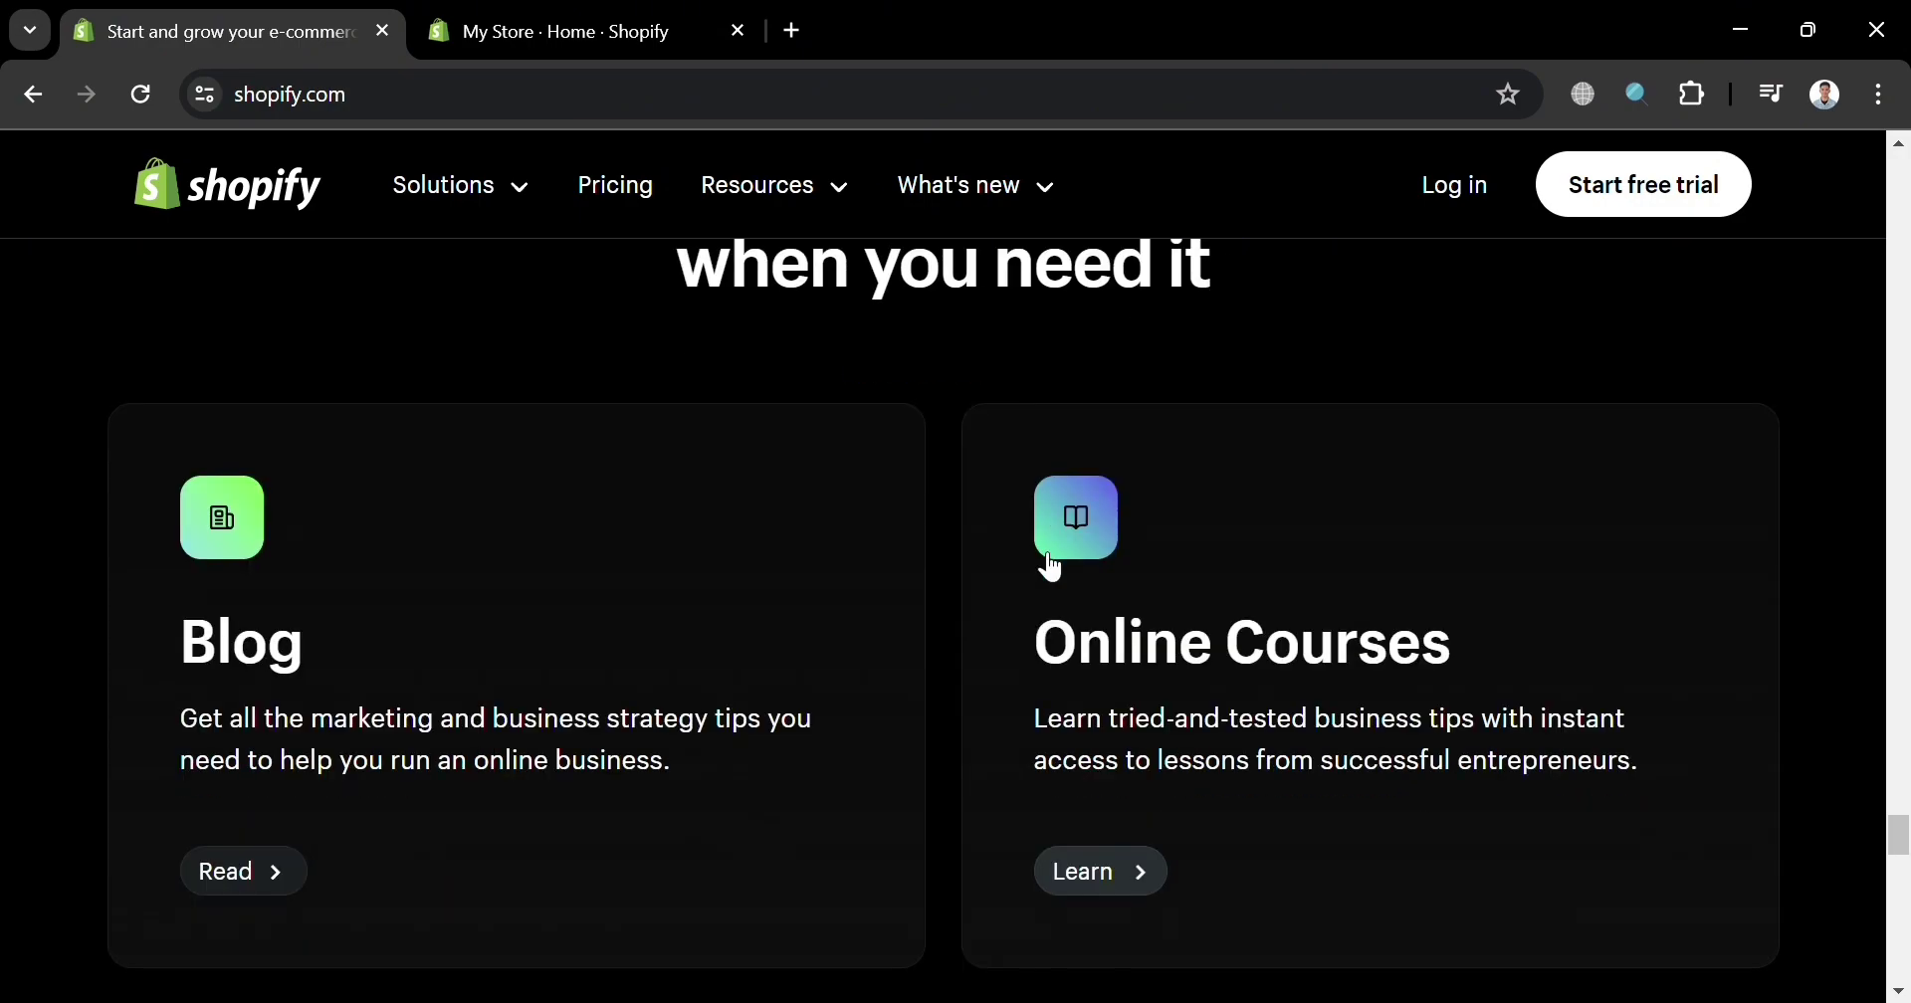
scroll(1037, 554, "up", 8)
scroll(1037, 553, "up", 20)
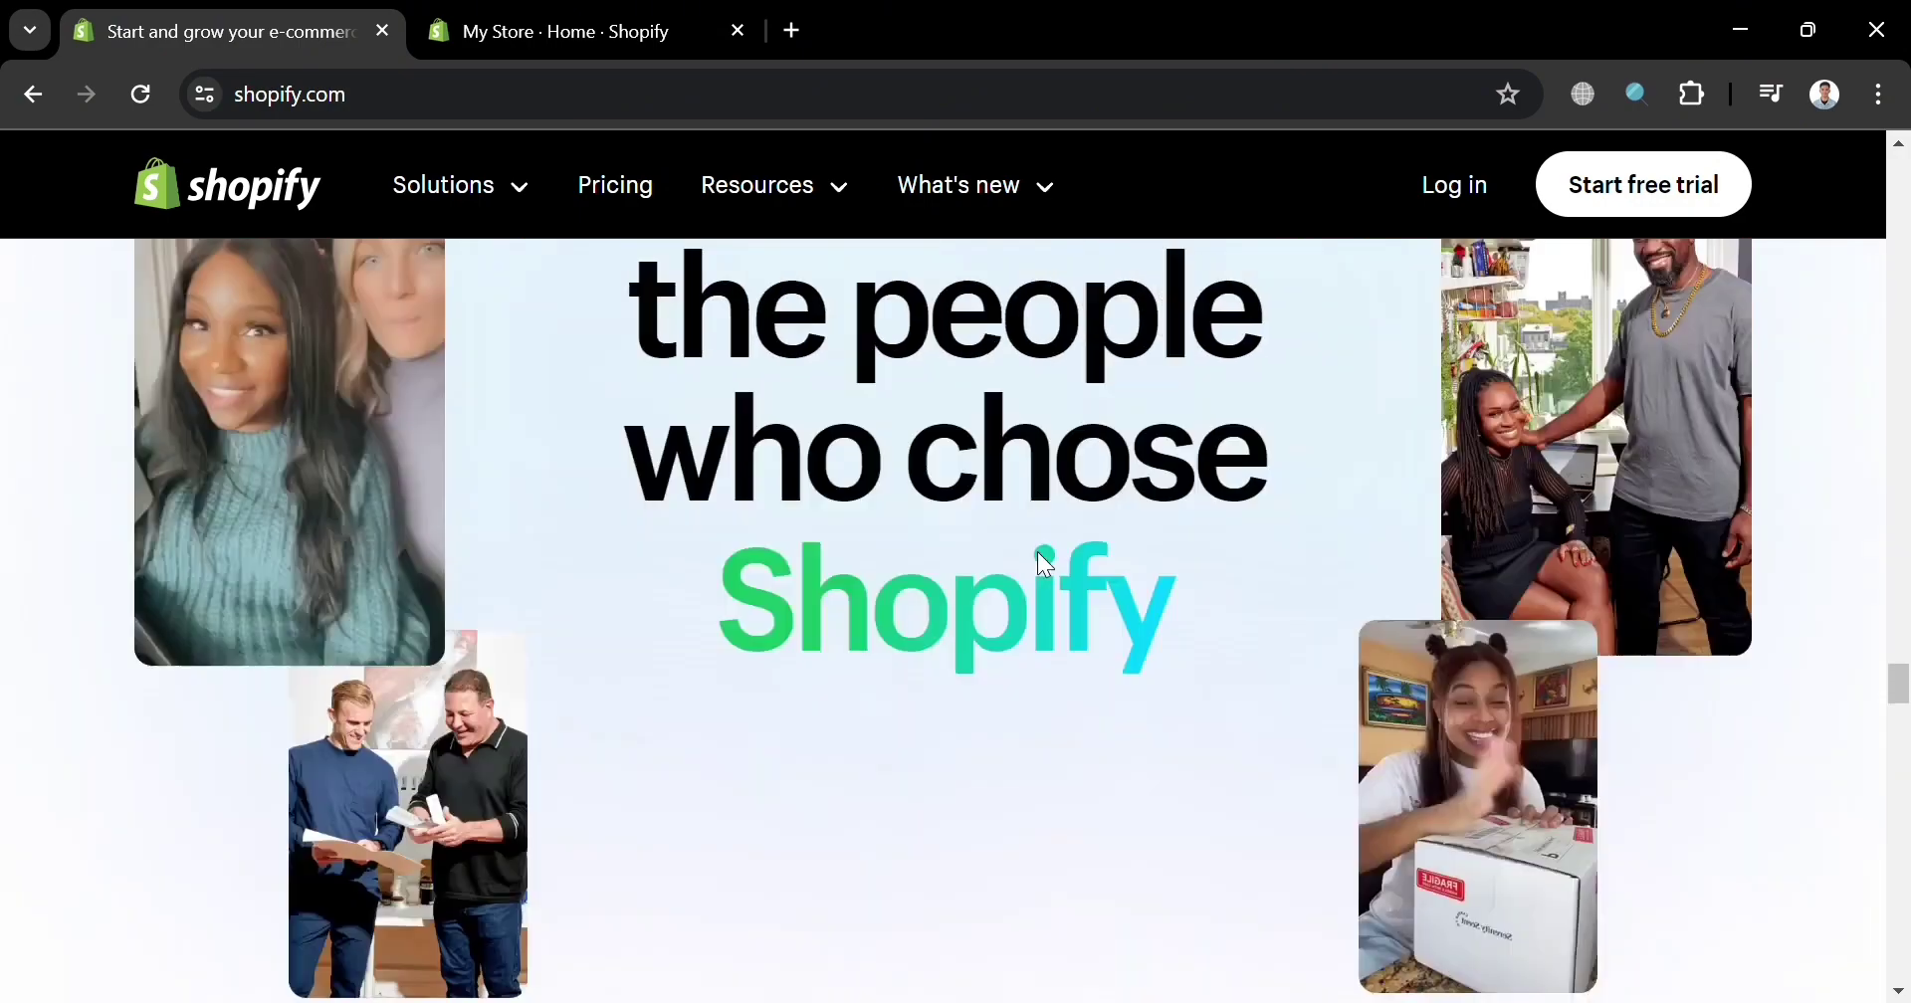
scroll(1045, 562, "up", 15)
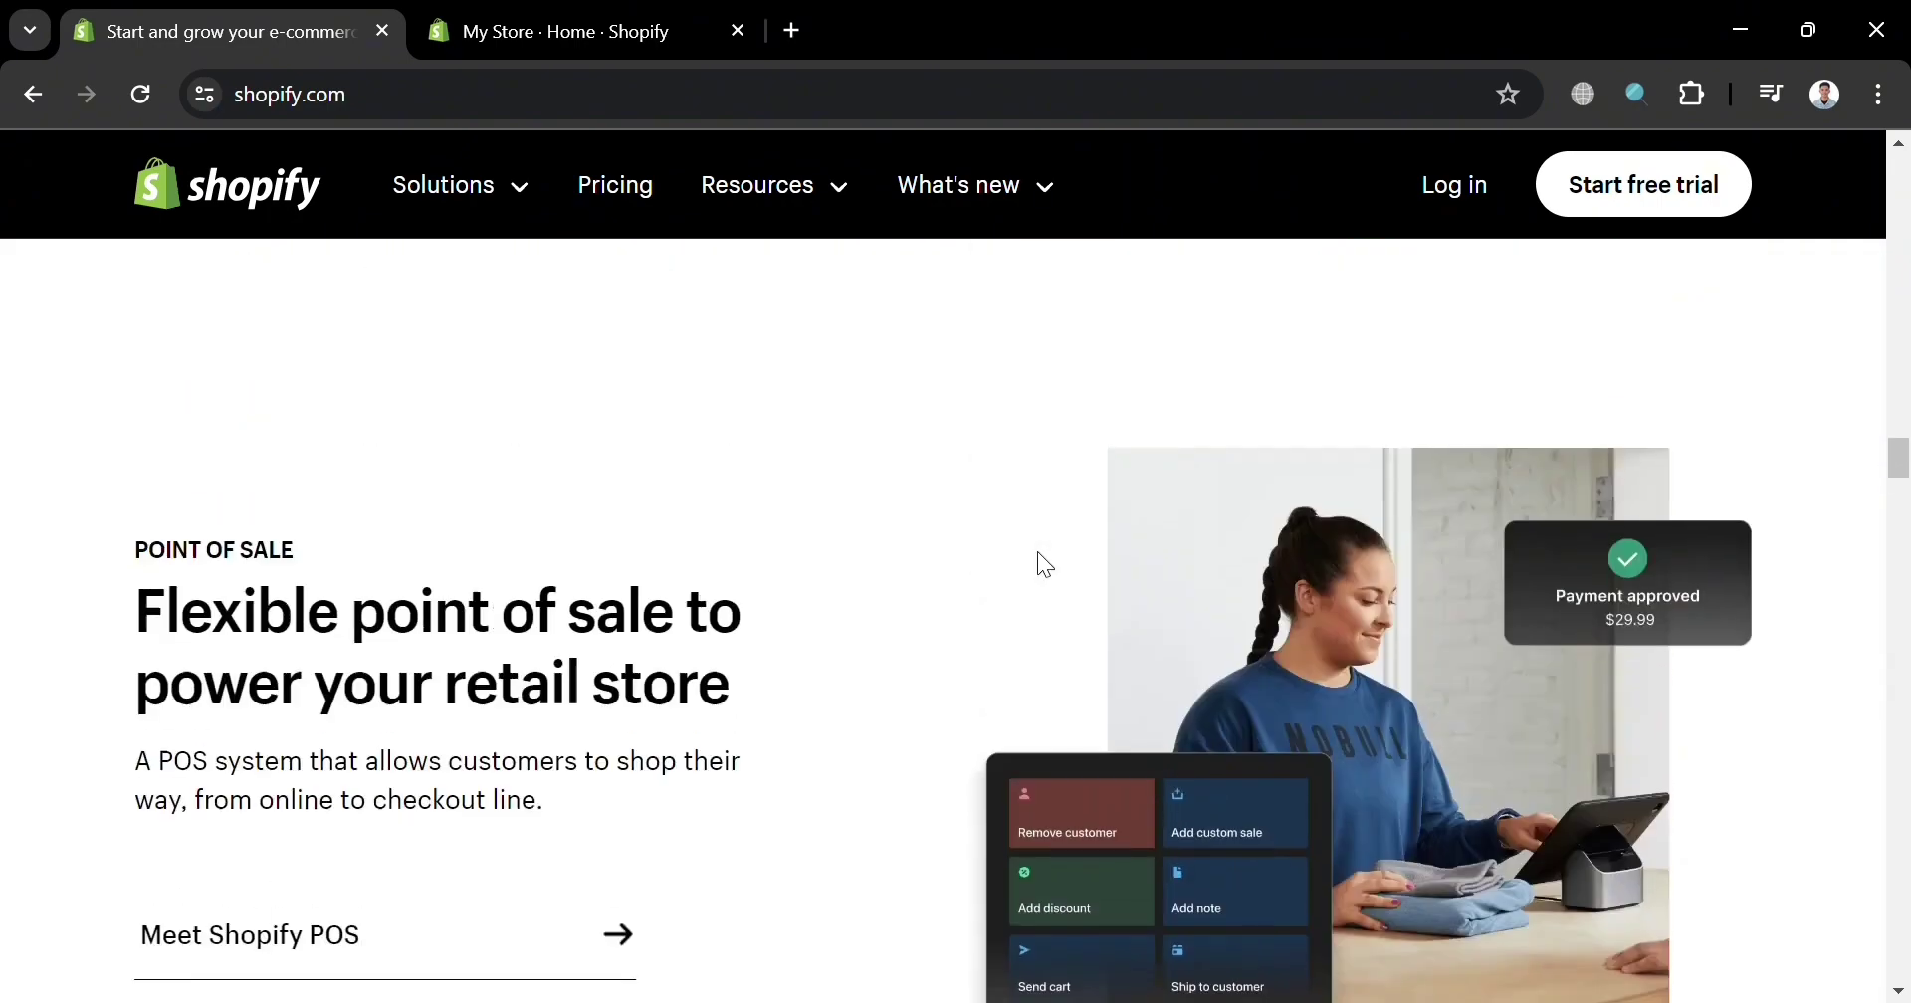
scroll(1038, 554, "up", 15)
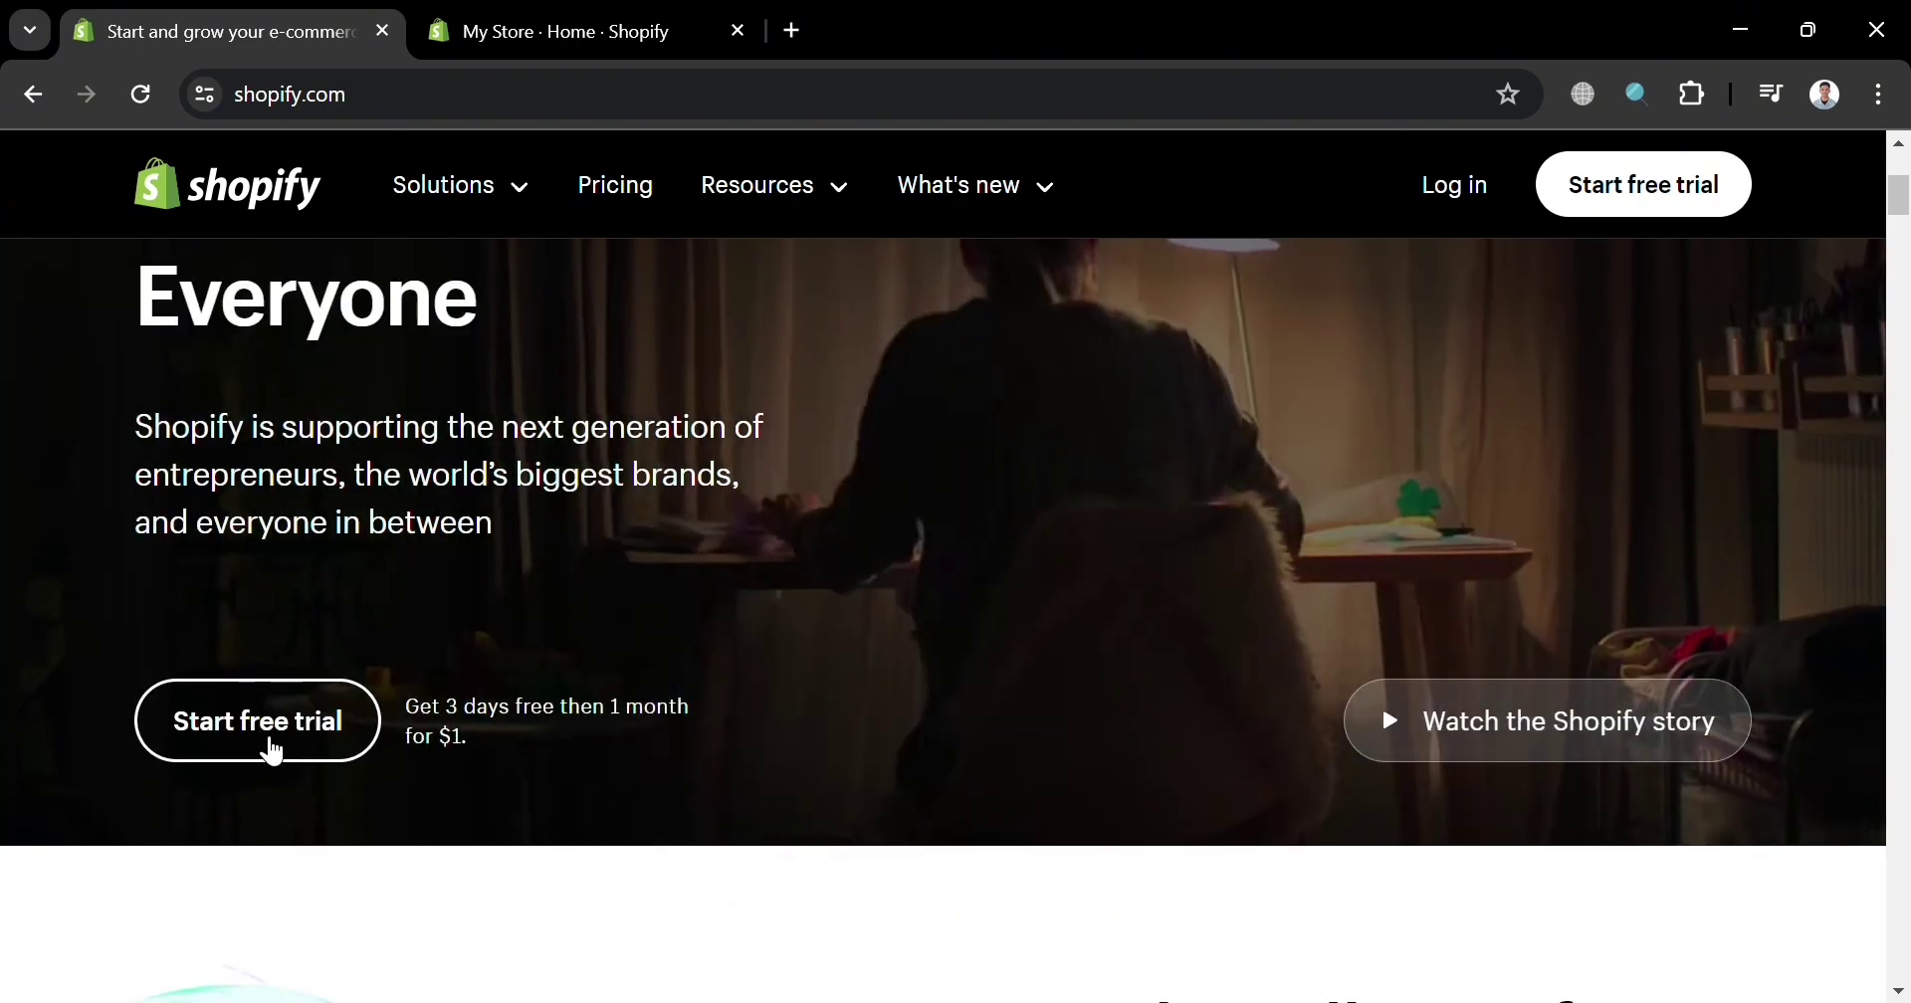
scroll(273, 753, "up", 3)
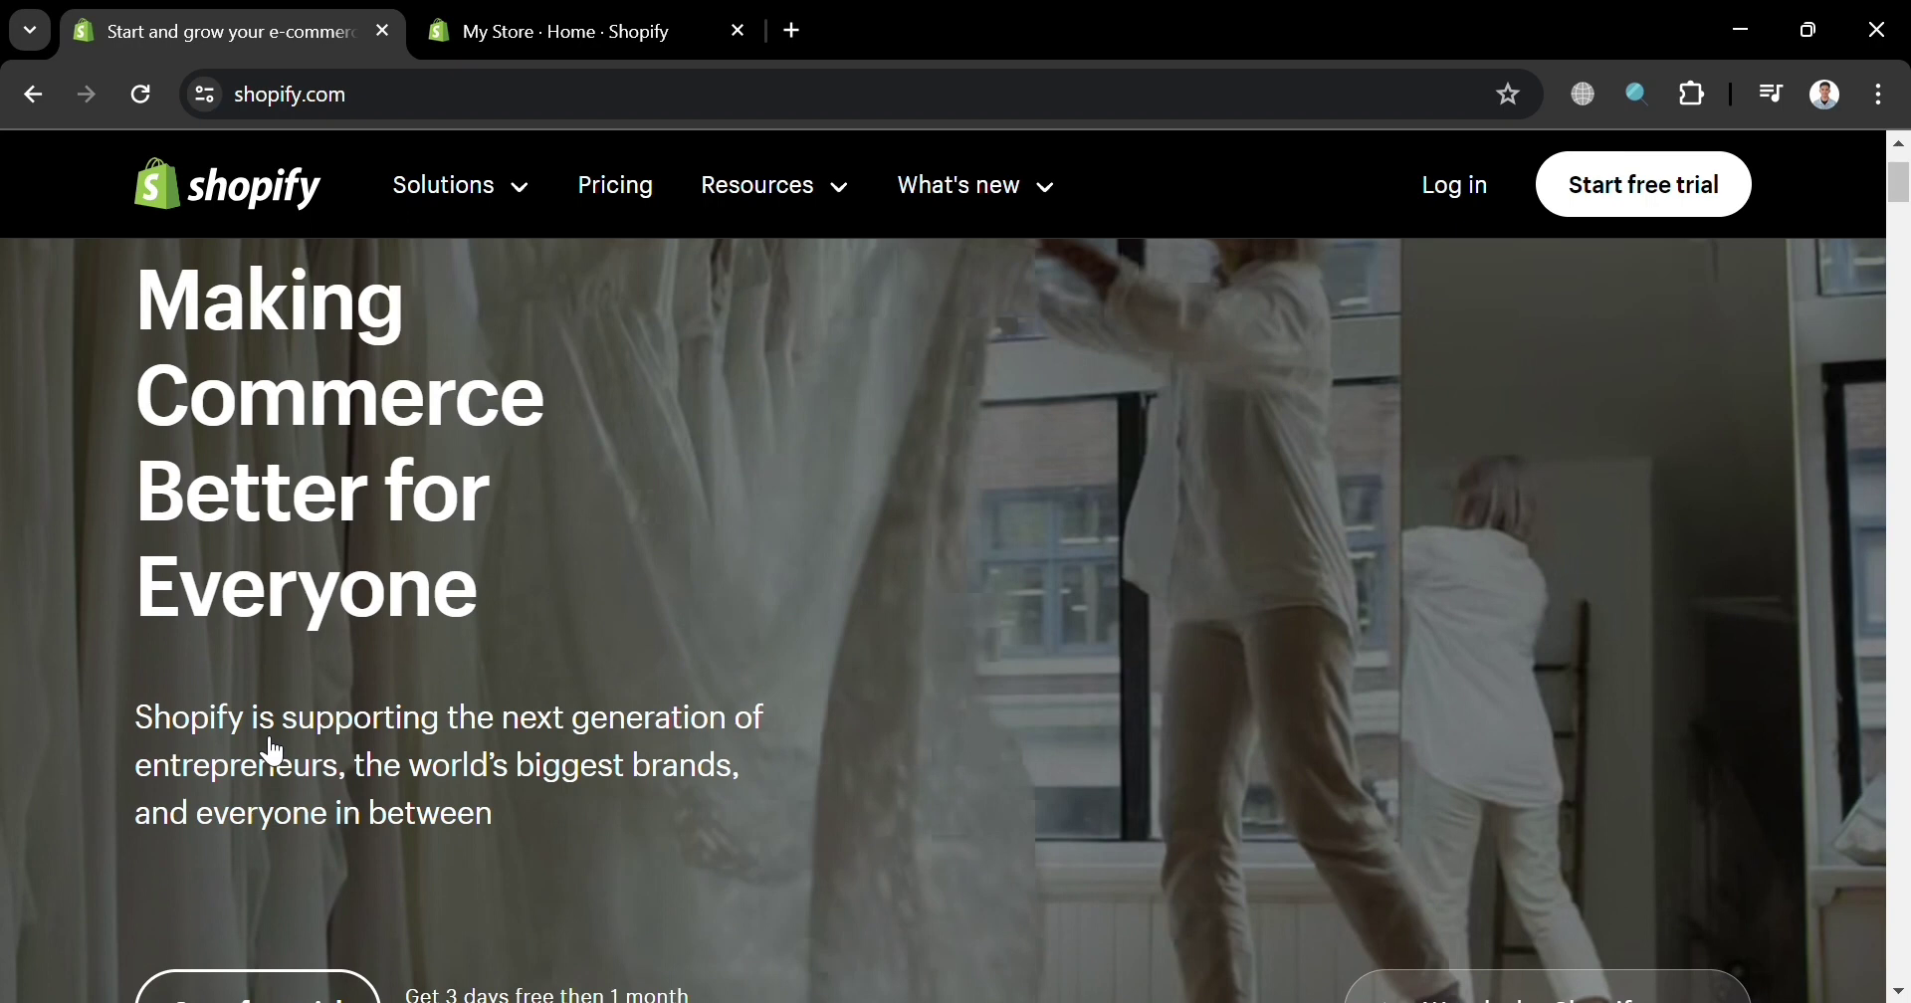
scroll(274, 753, "up", 2)
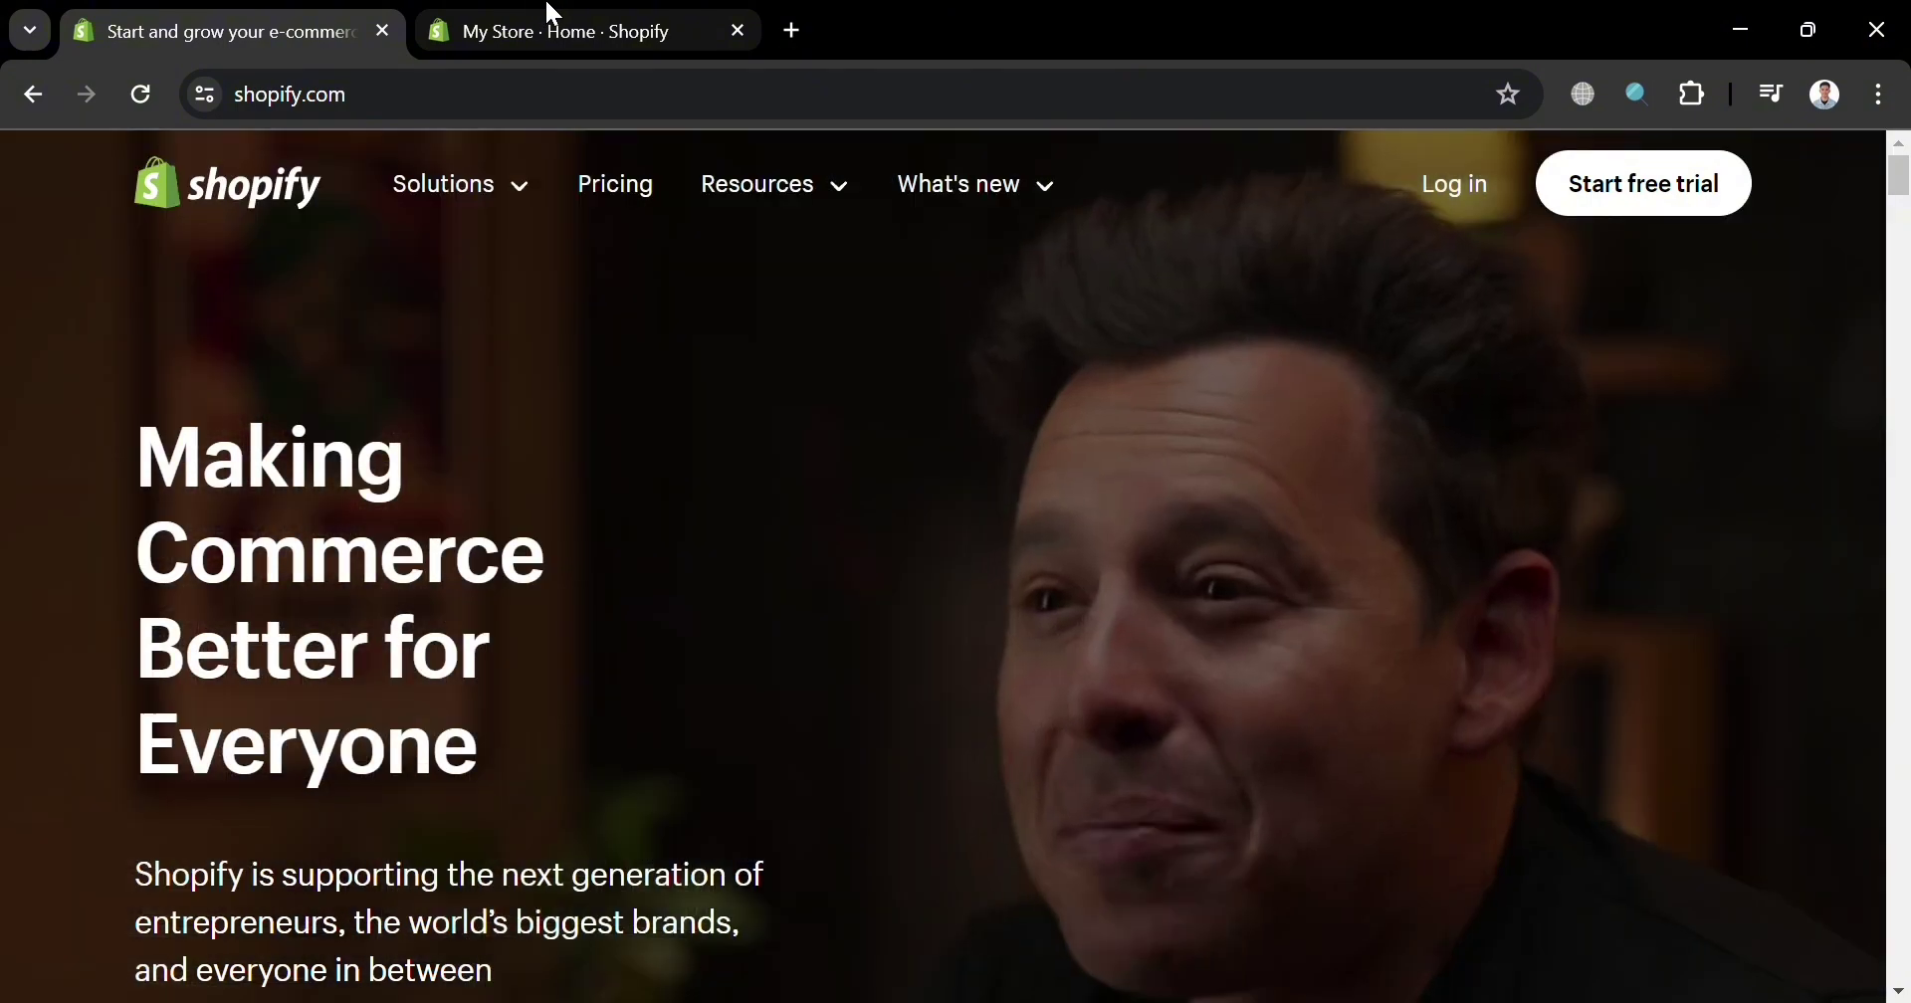
left_click(554, 14)
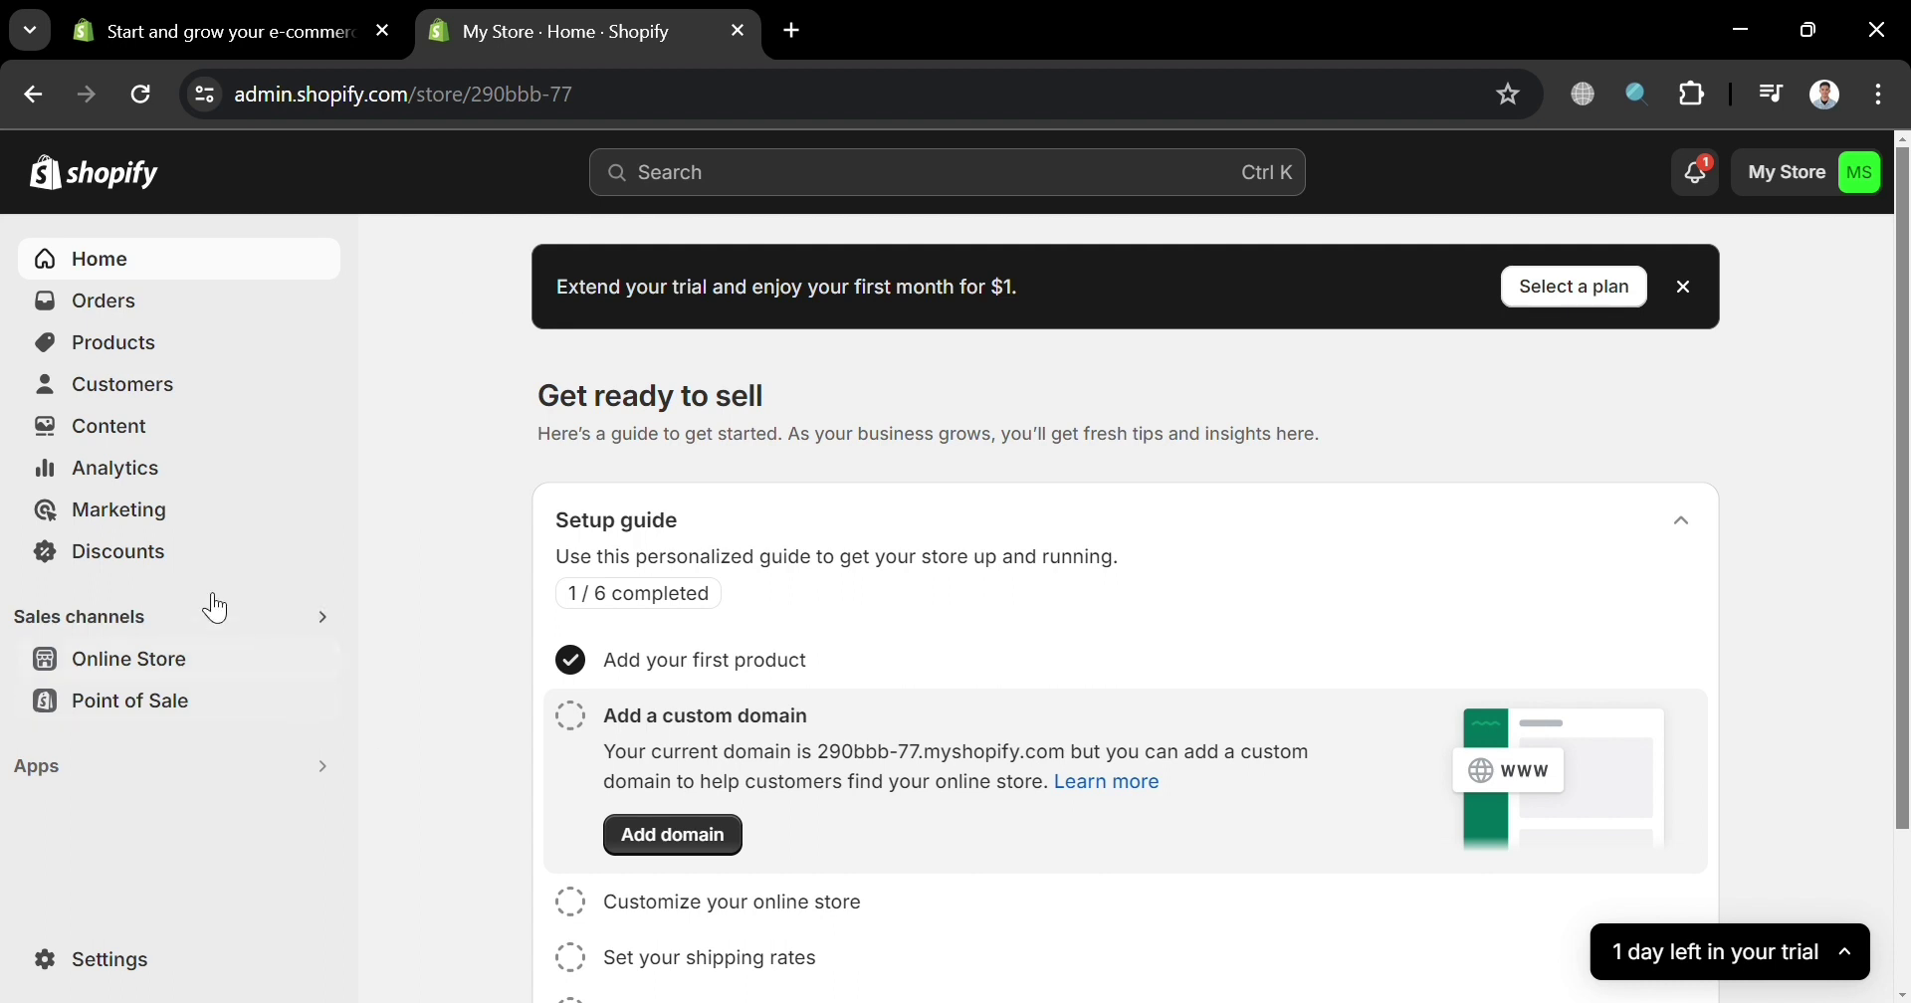
Step: Go through Products and Online Store to the App and sales channel settings
left_click(149, 367)
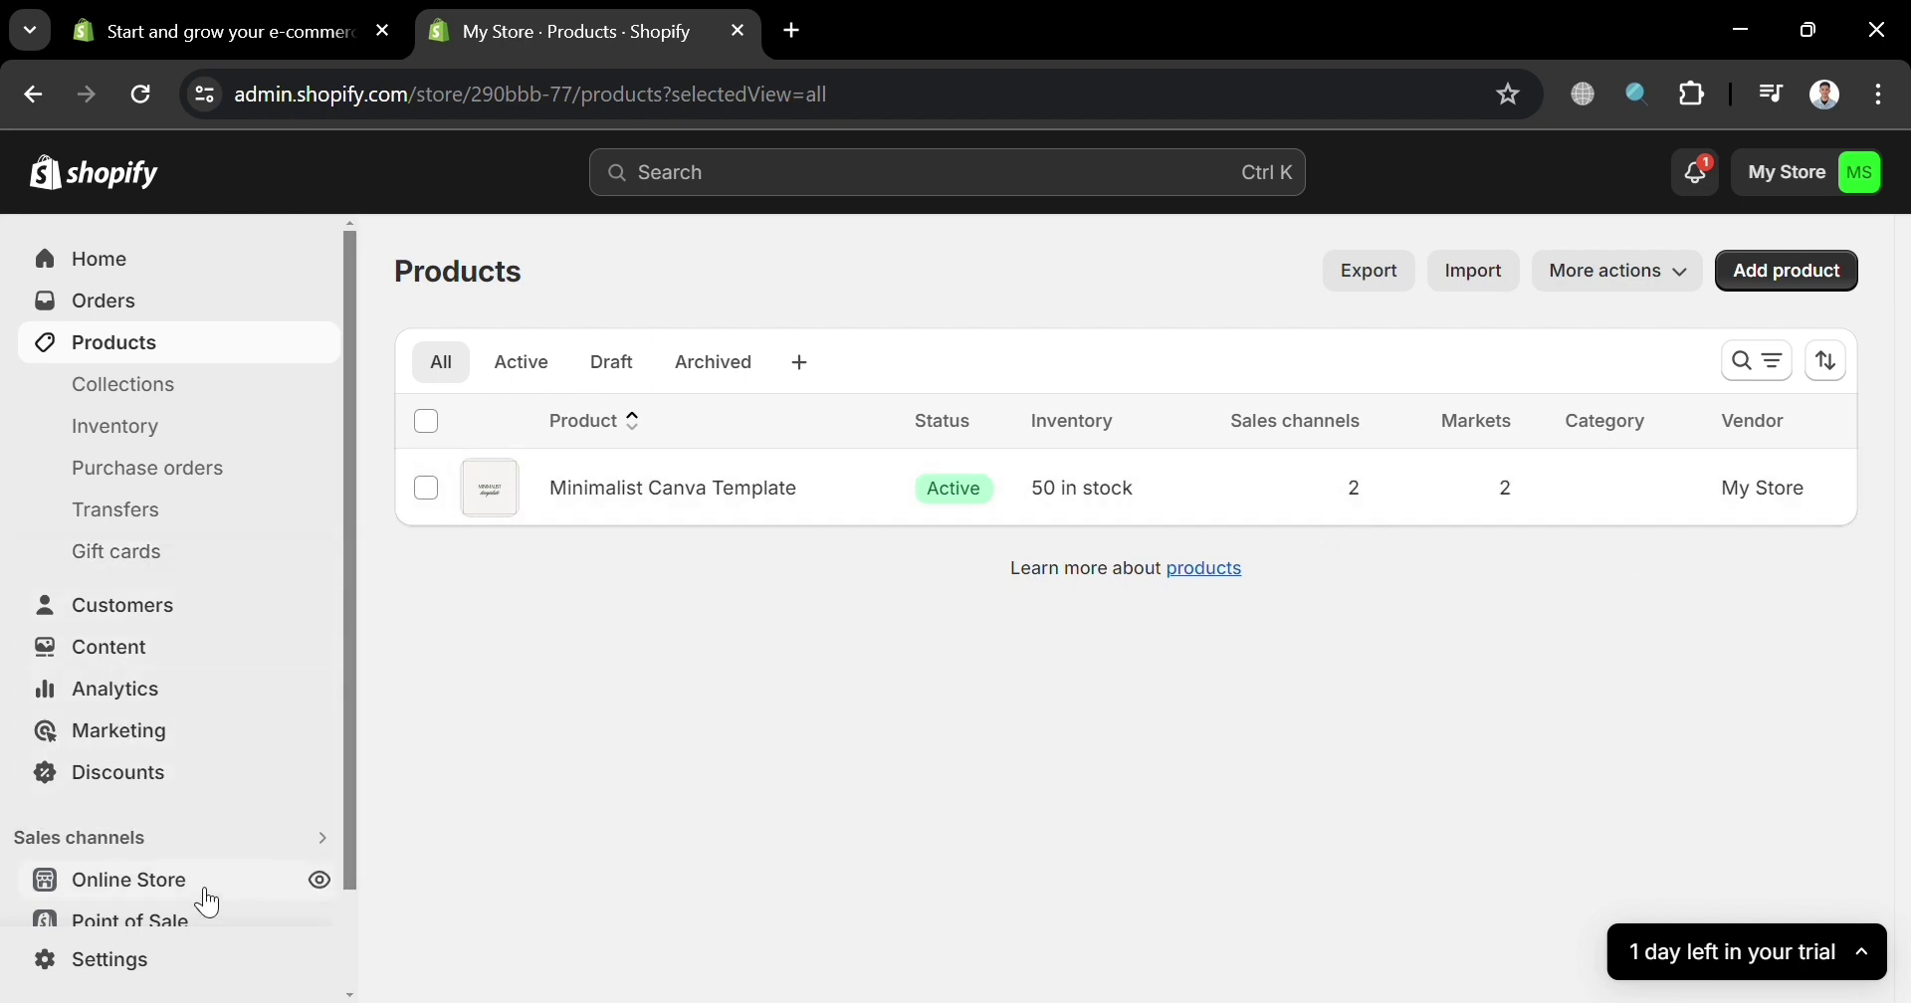
scroll(309, 881, "down", 1)
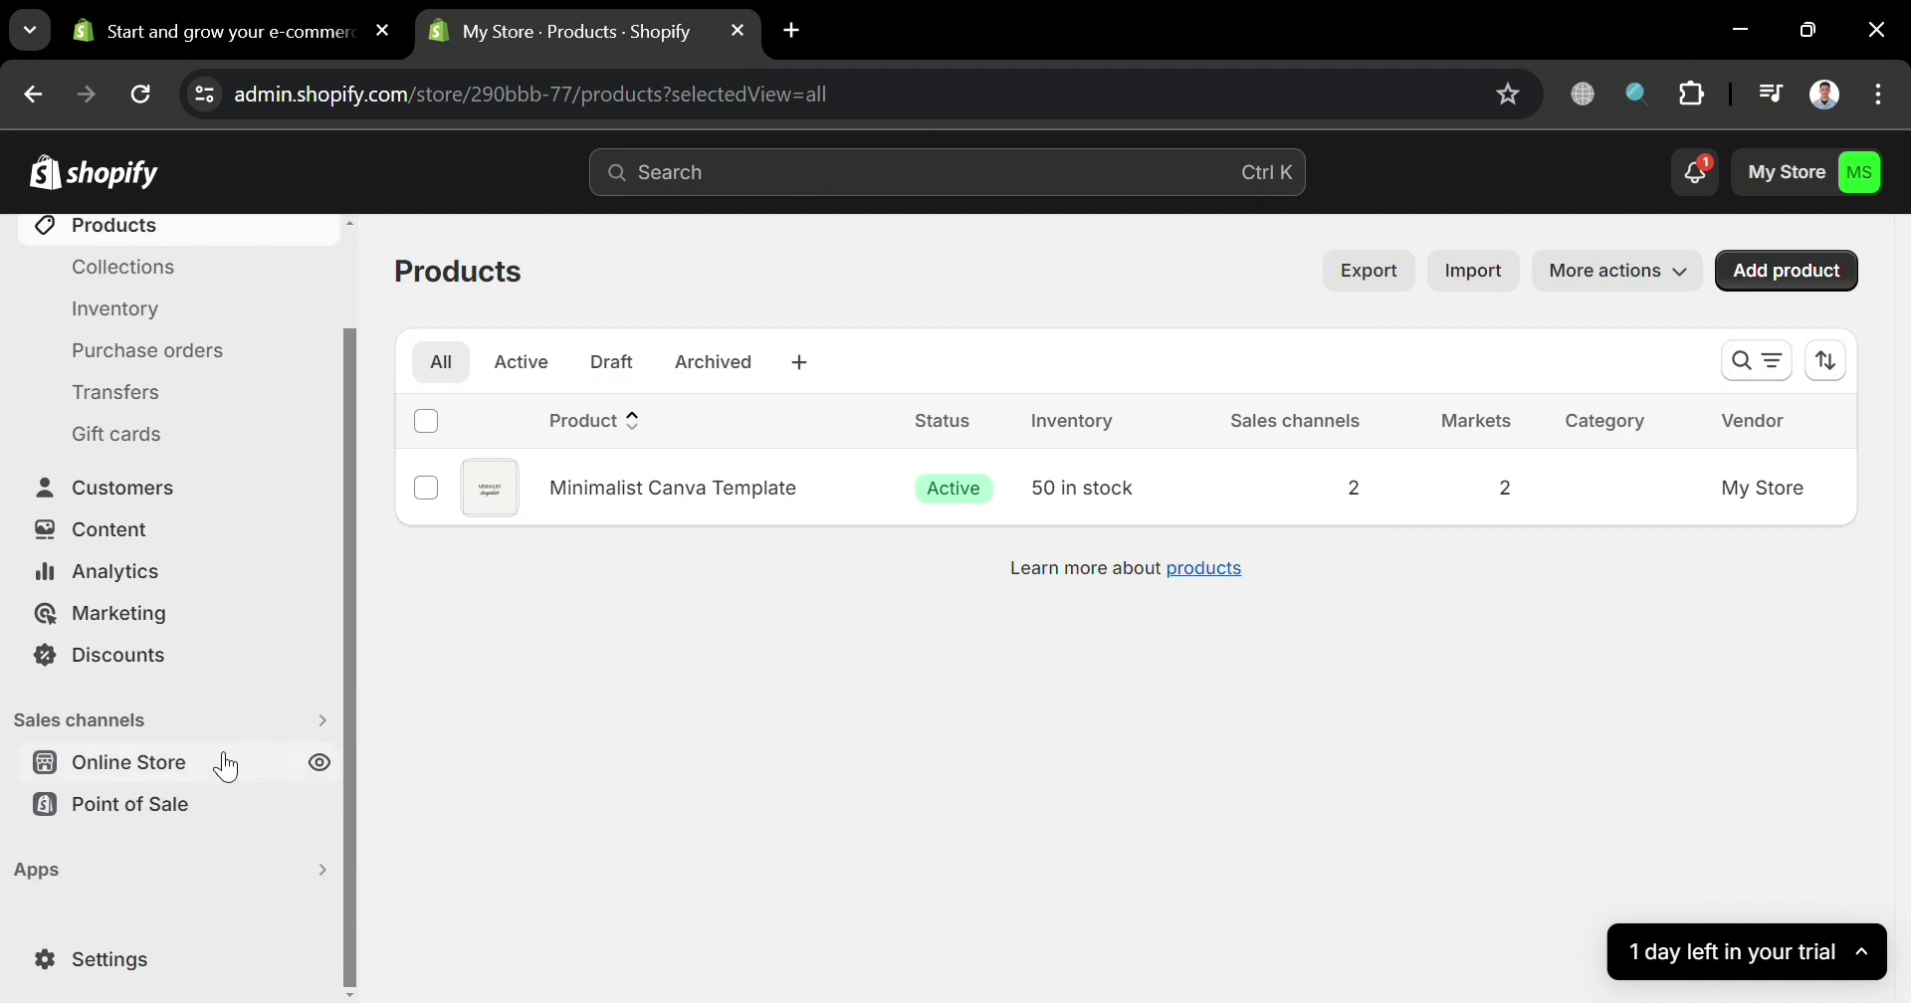
left_click(157, 764)
left_click(43, 871)
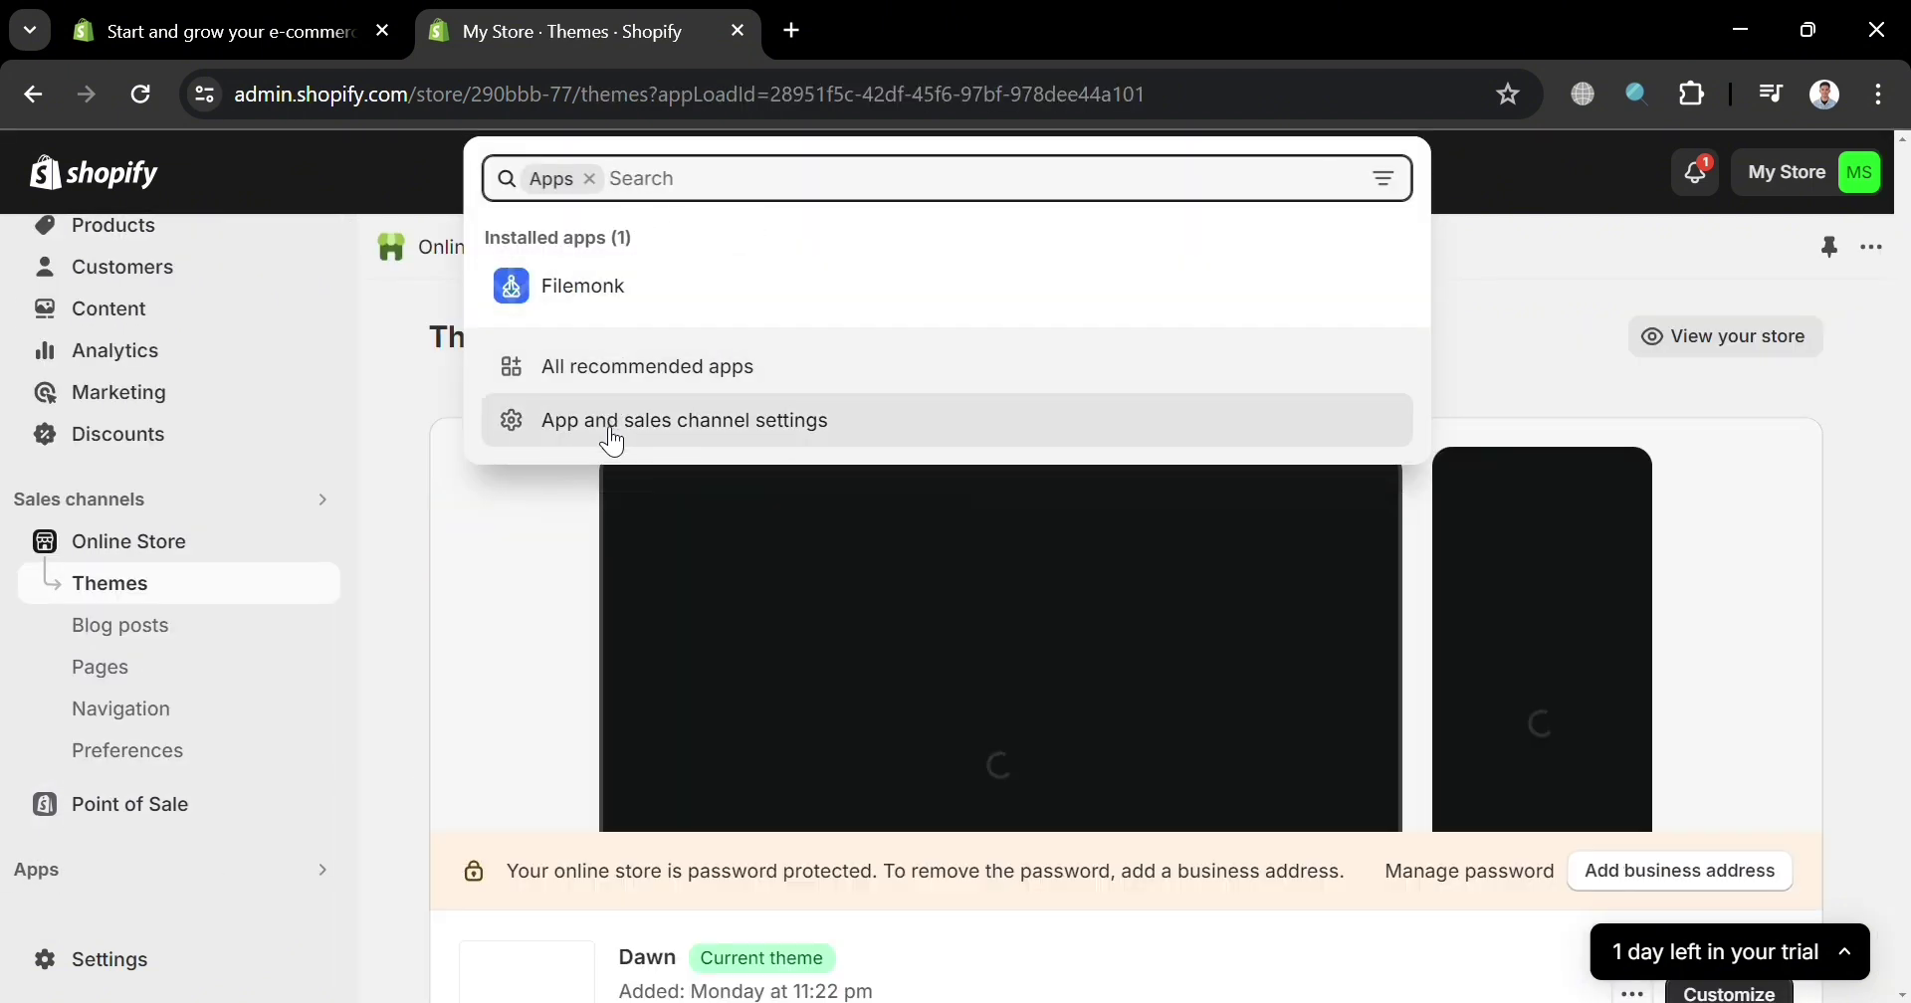
left_click(611, 431)
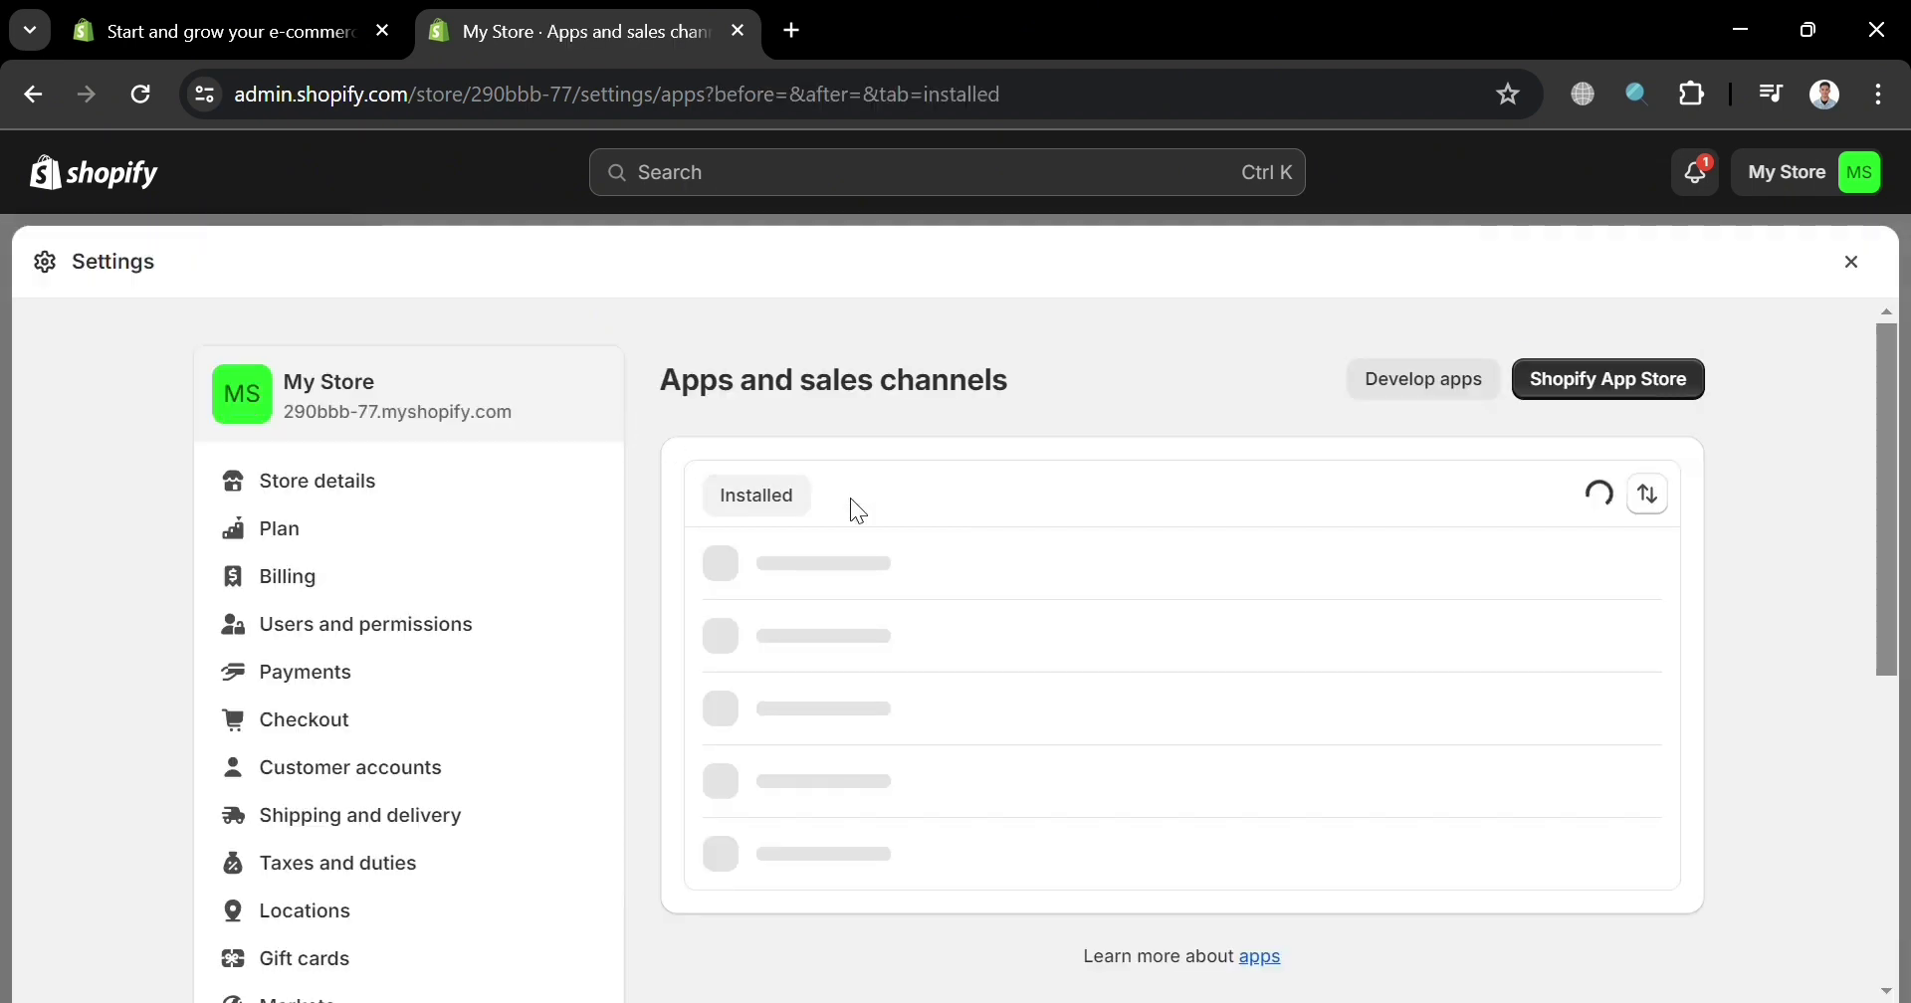
Step: Search the Shopify App Store for 'orichi' to find Orich Discount Quantity Breaks
left_click(1622, 381)
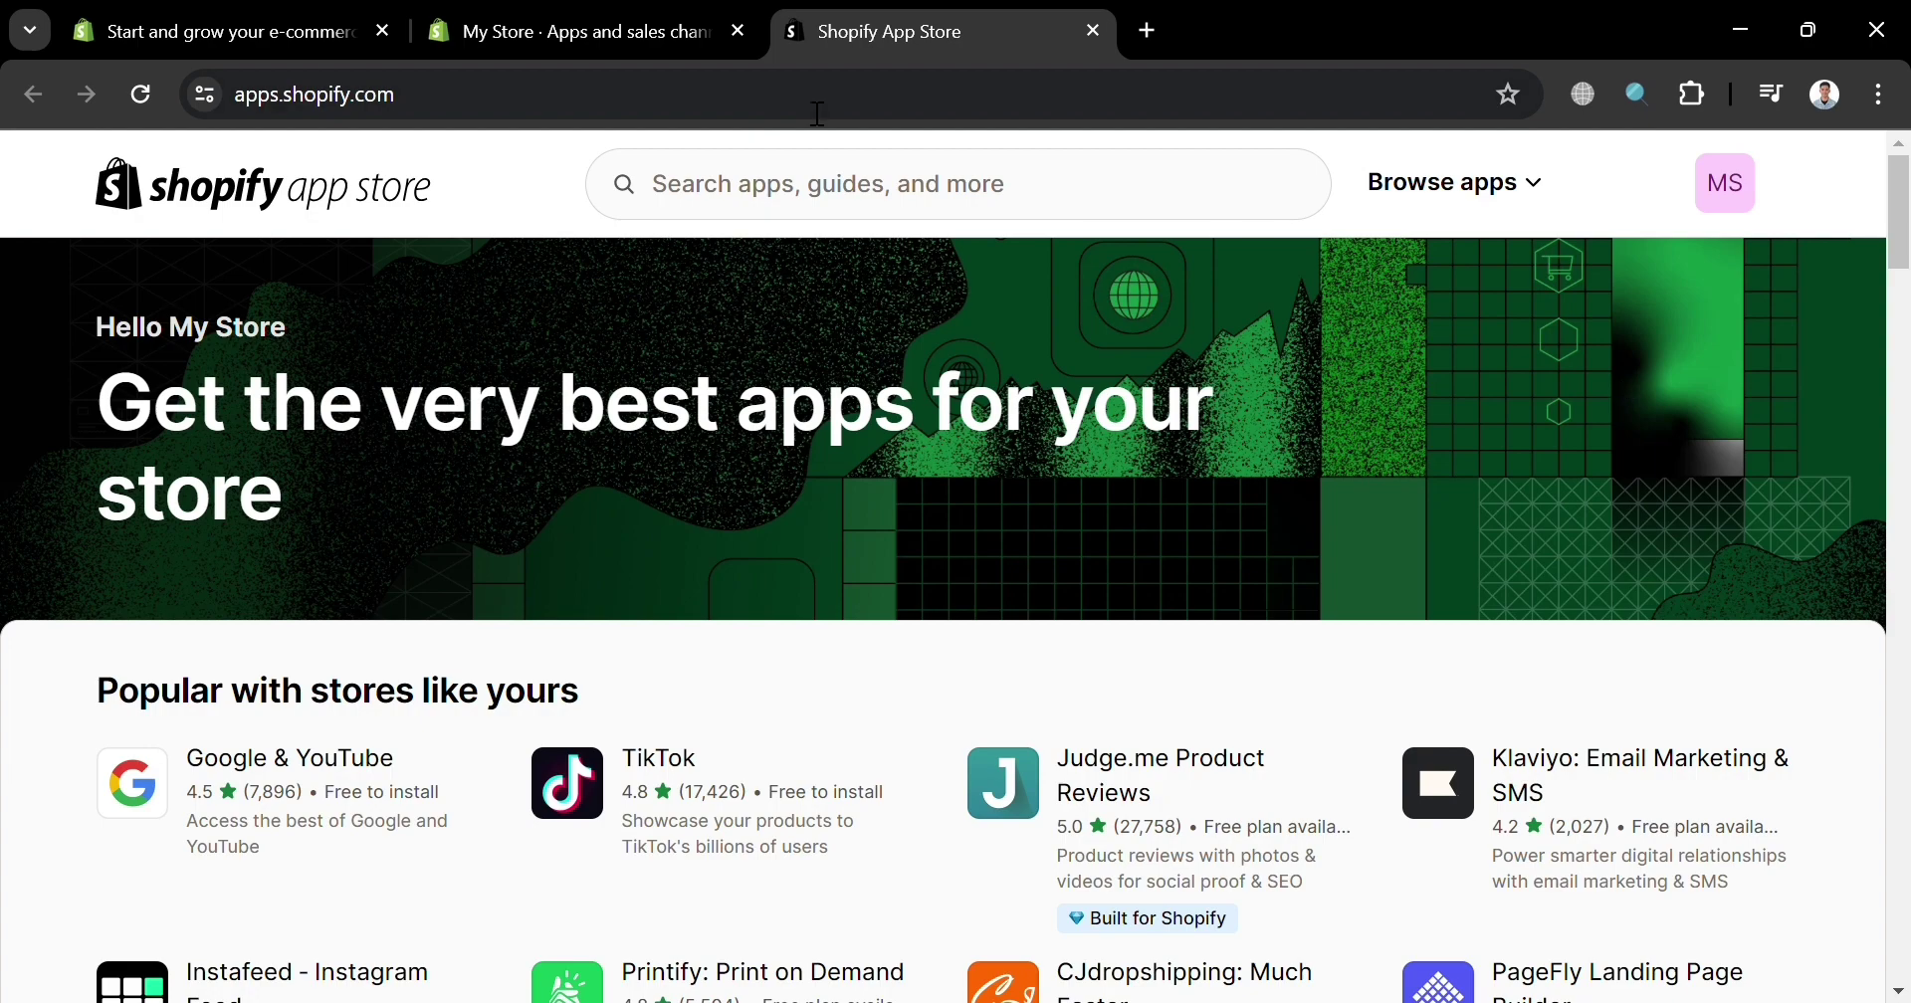
scroll(928, 796, "down", 10)
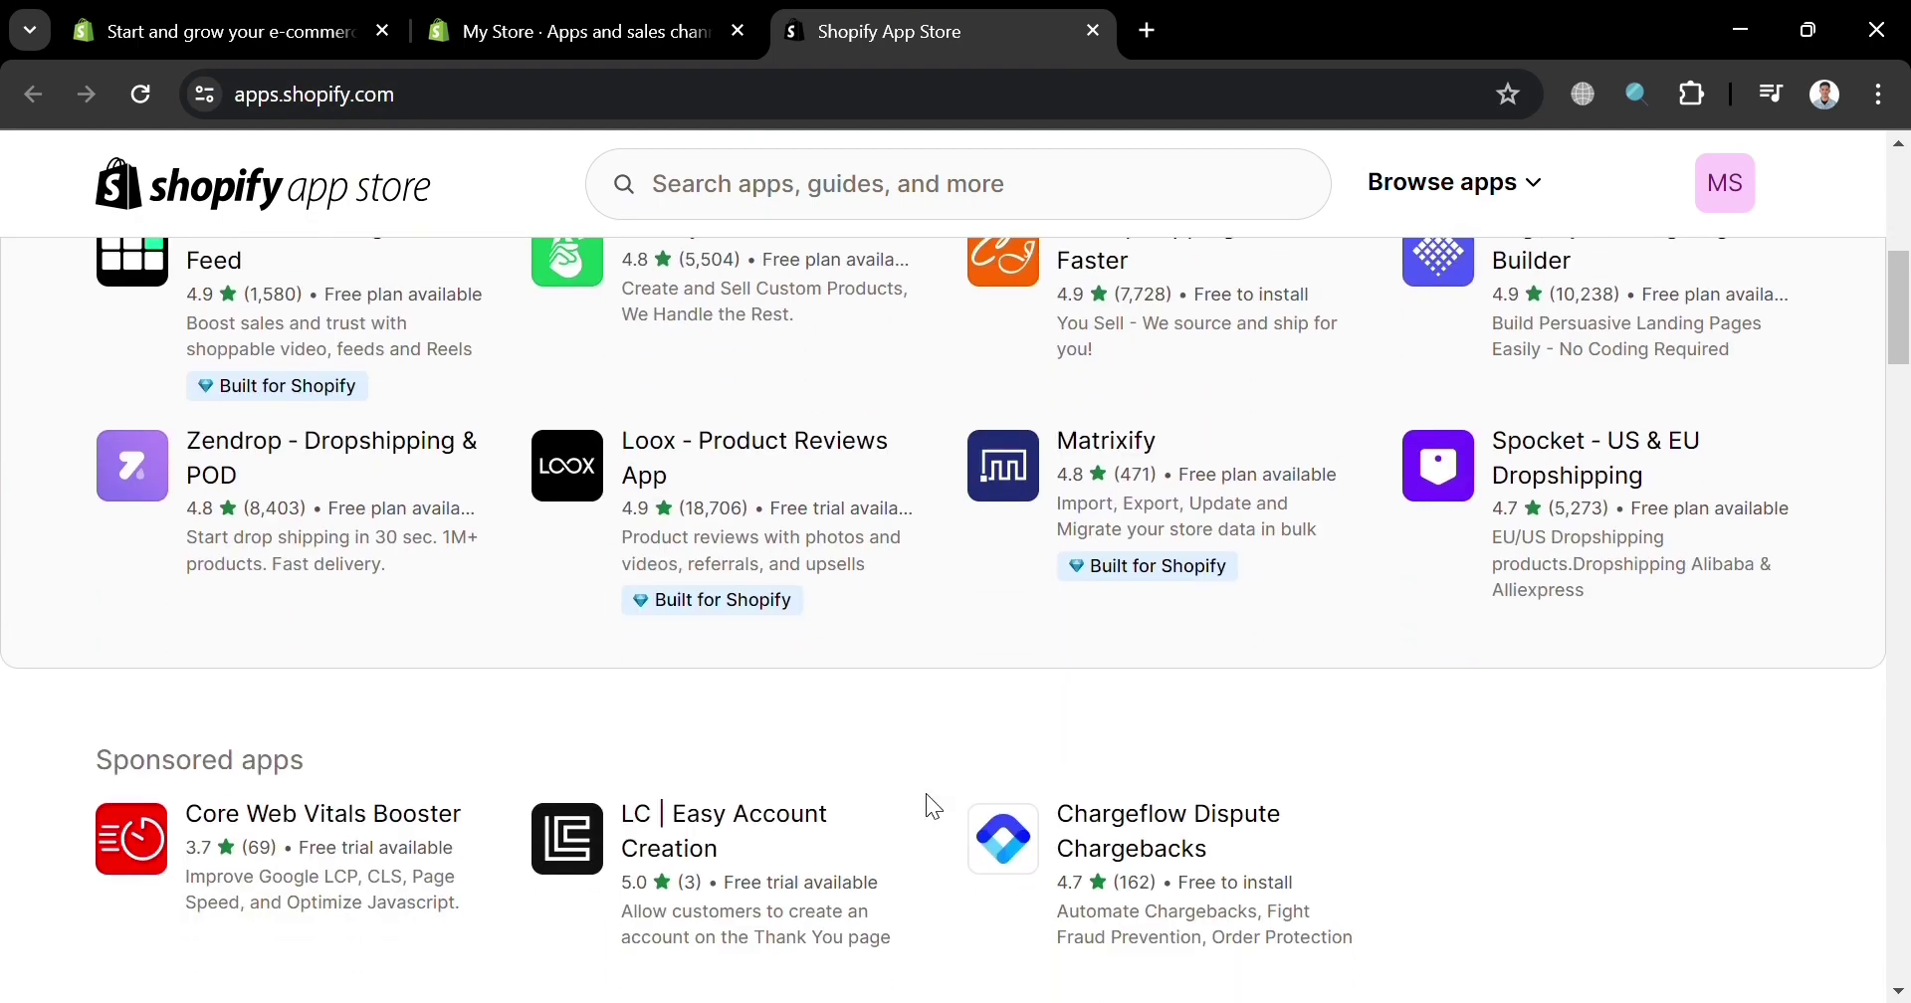
scroll(923, 796, "down", 5)
scroll(924, 796, "up", 15)
left_click(935, 225)
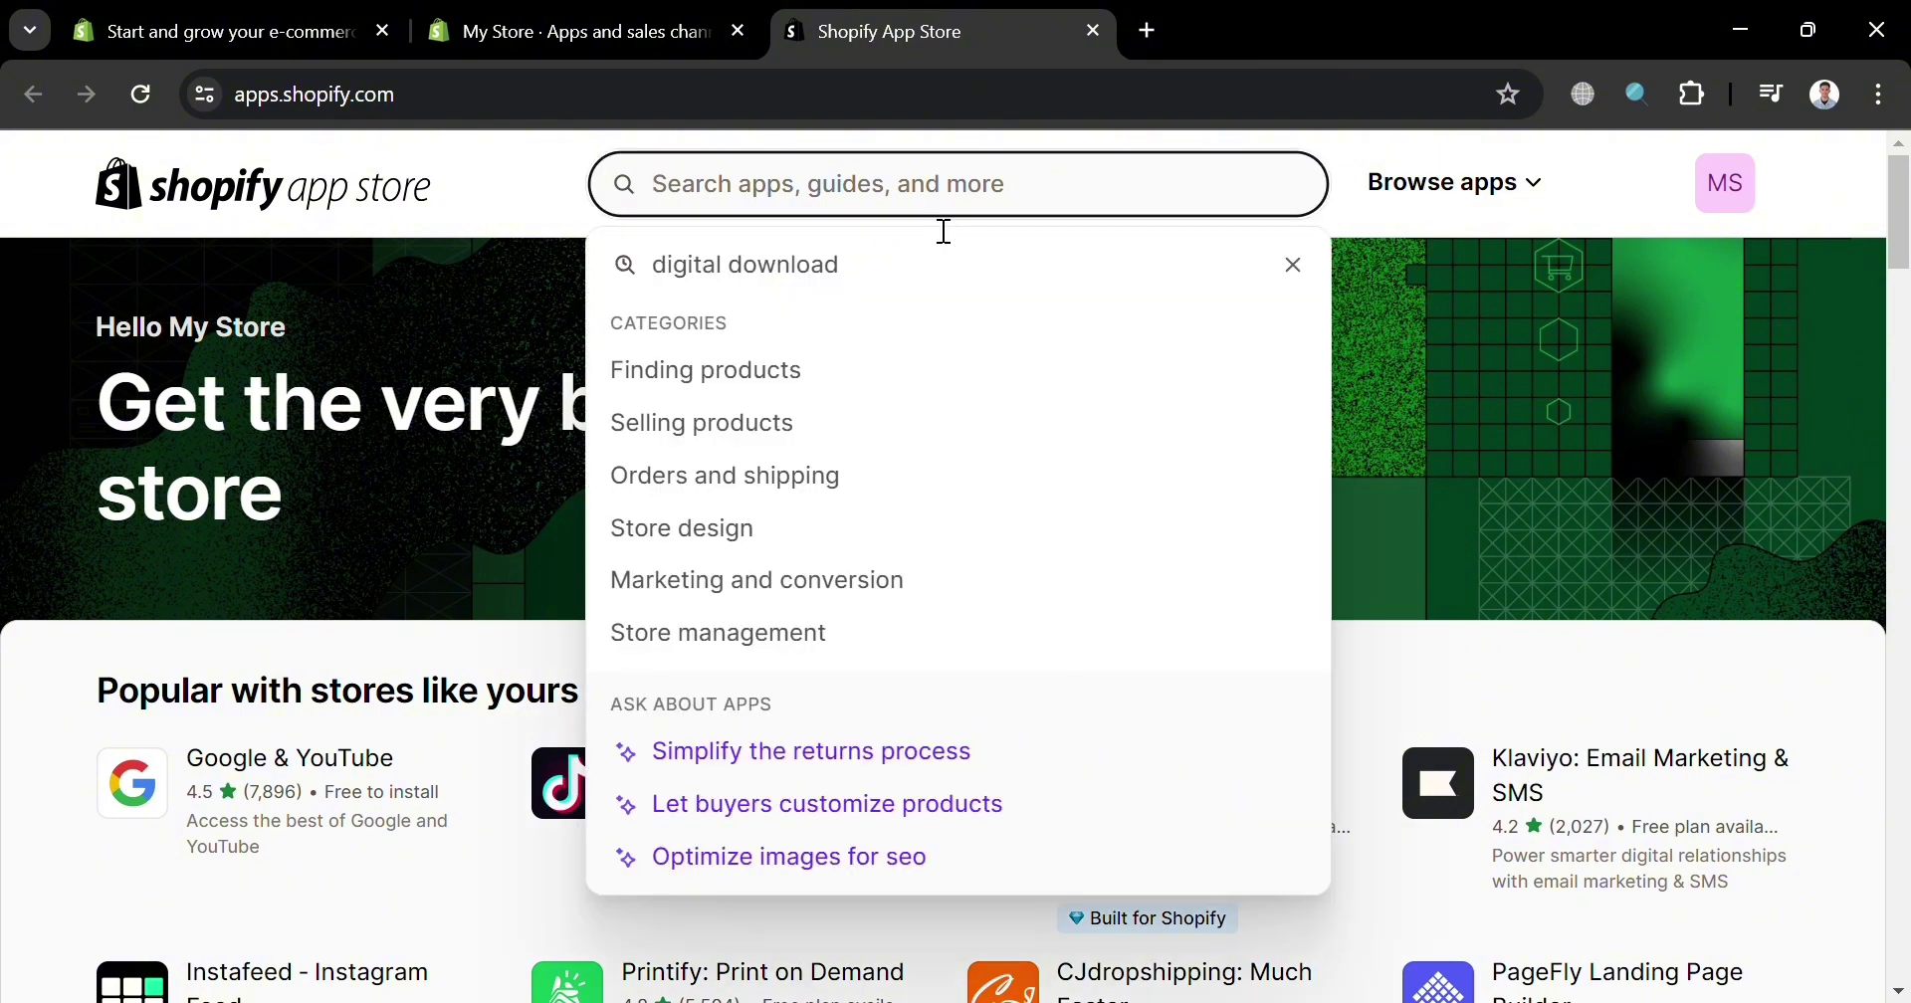
type("orich")
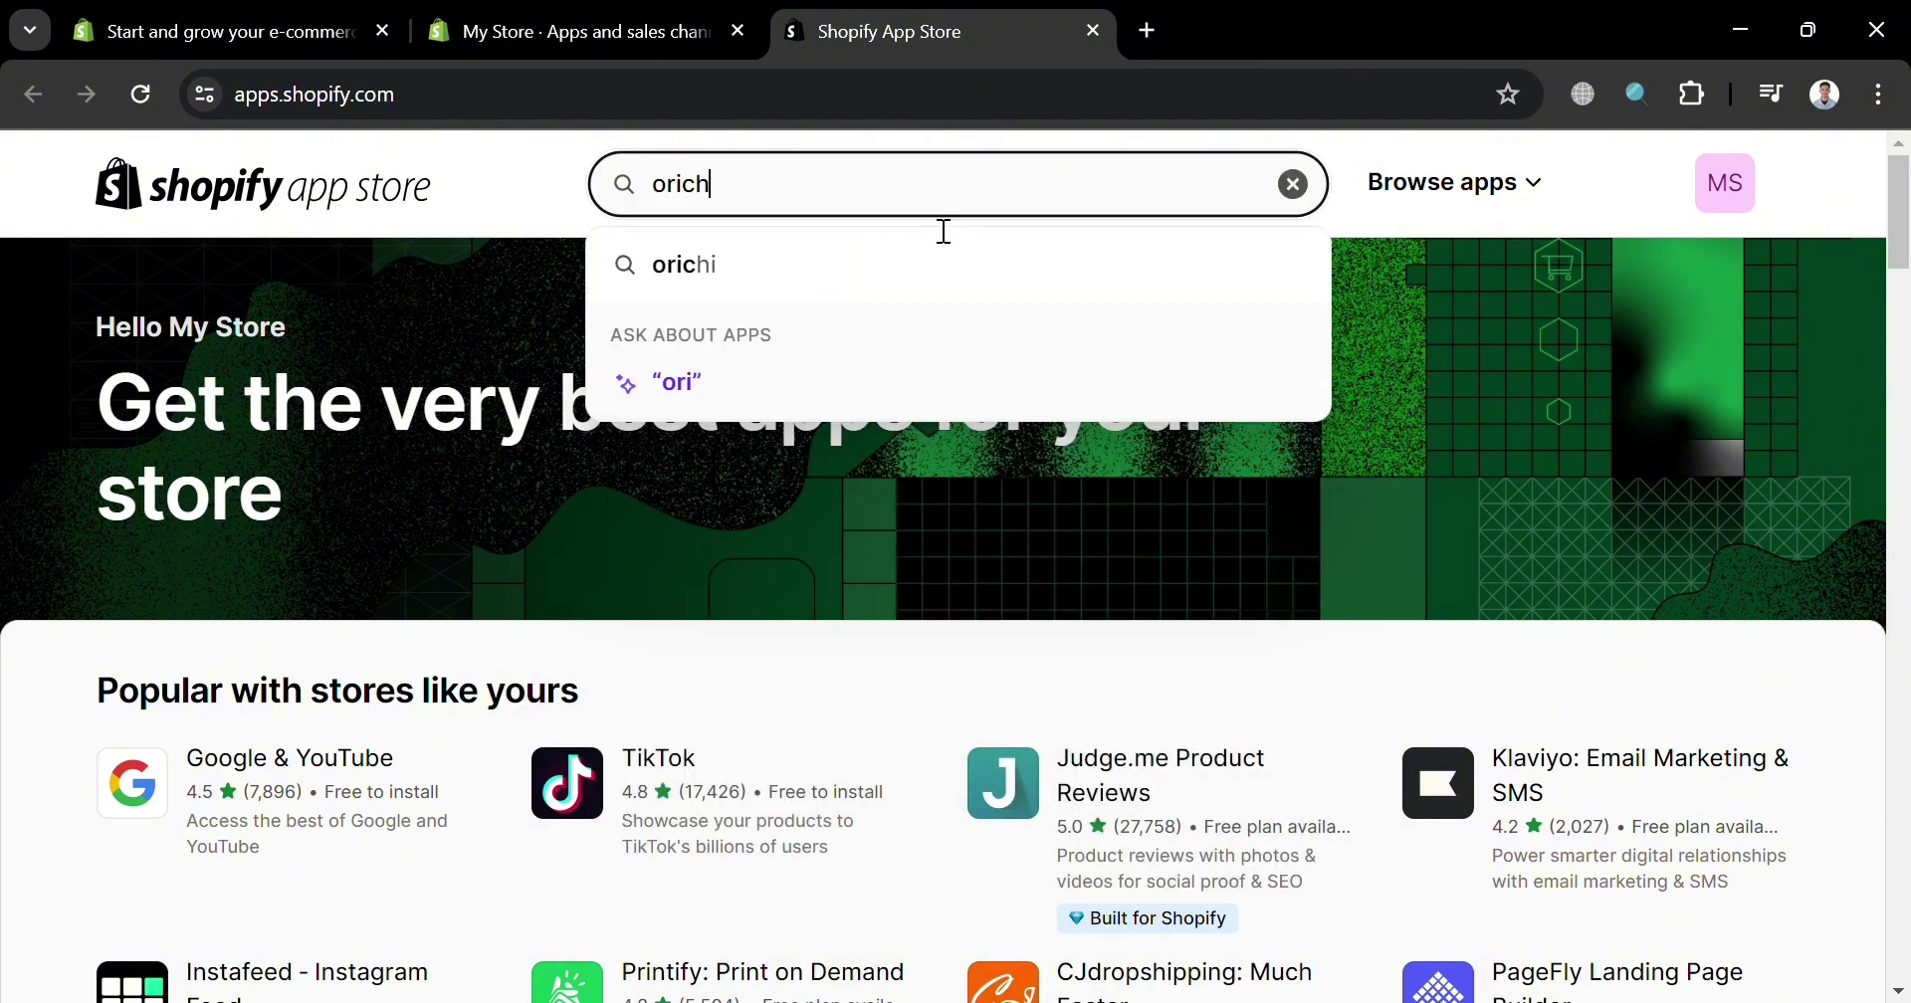
type("i")
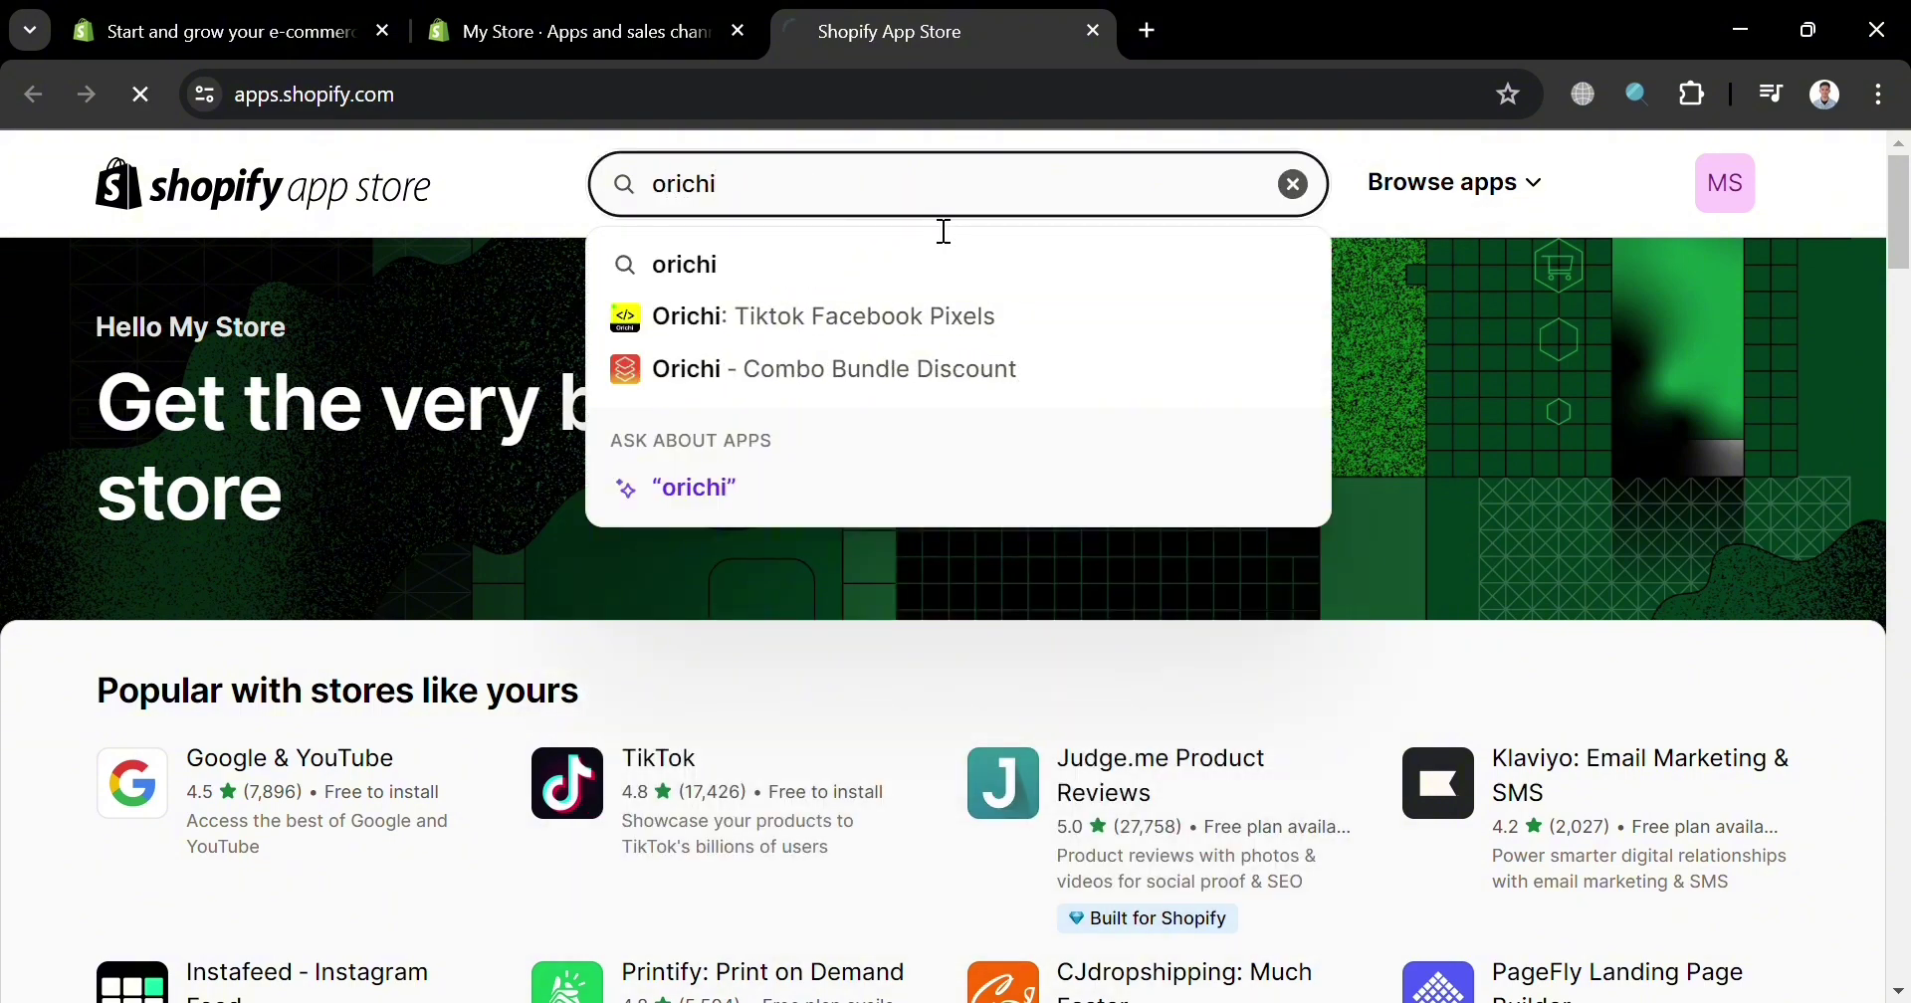
key("Return")
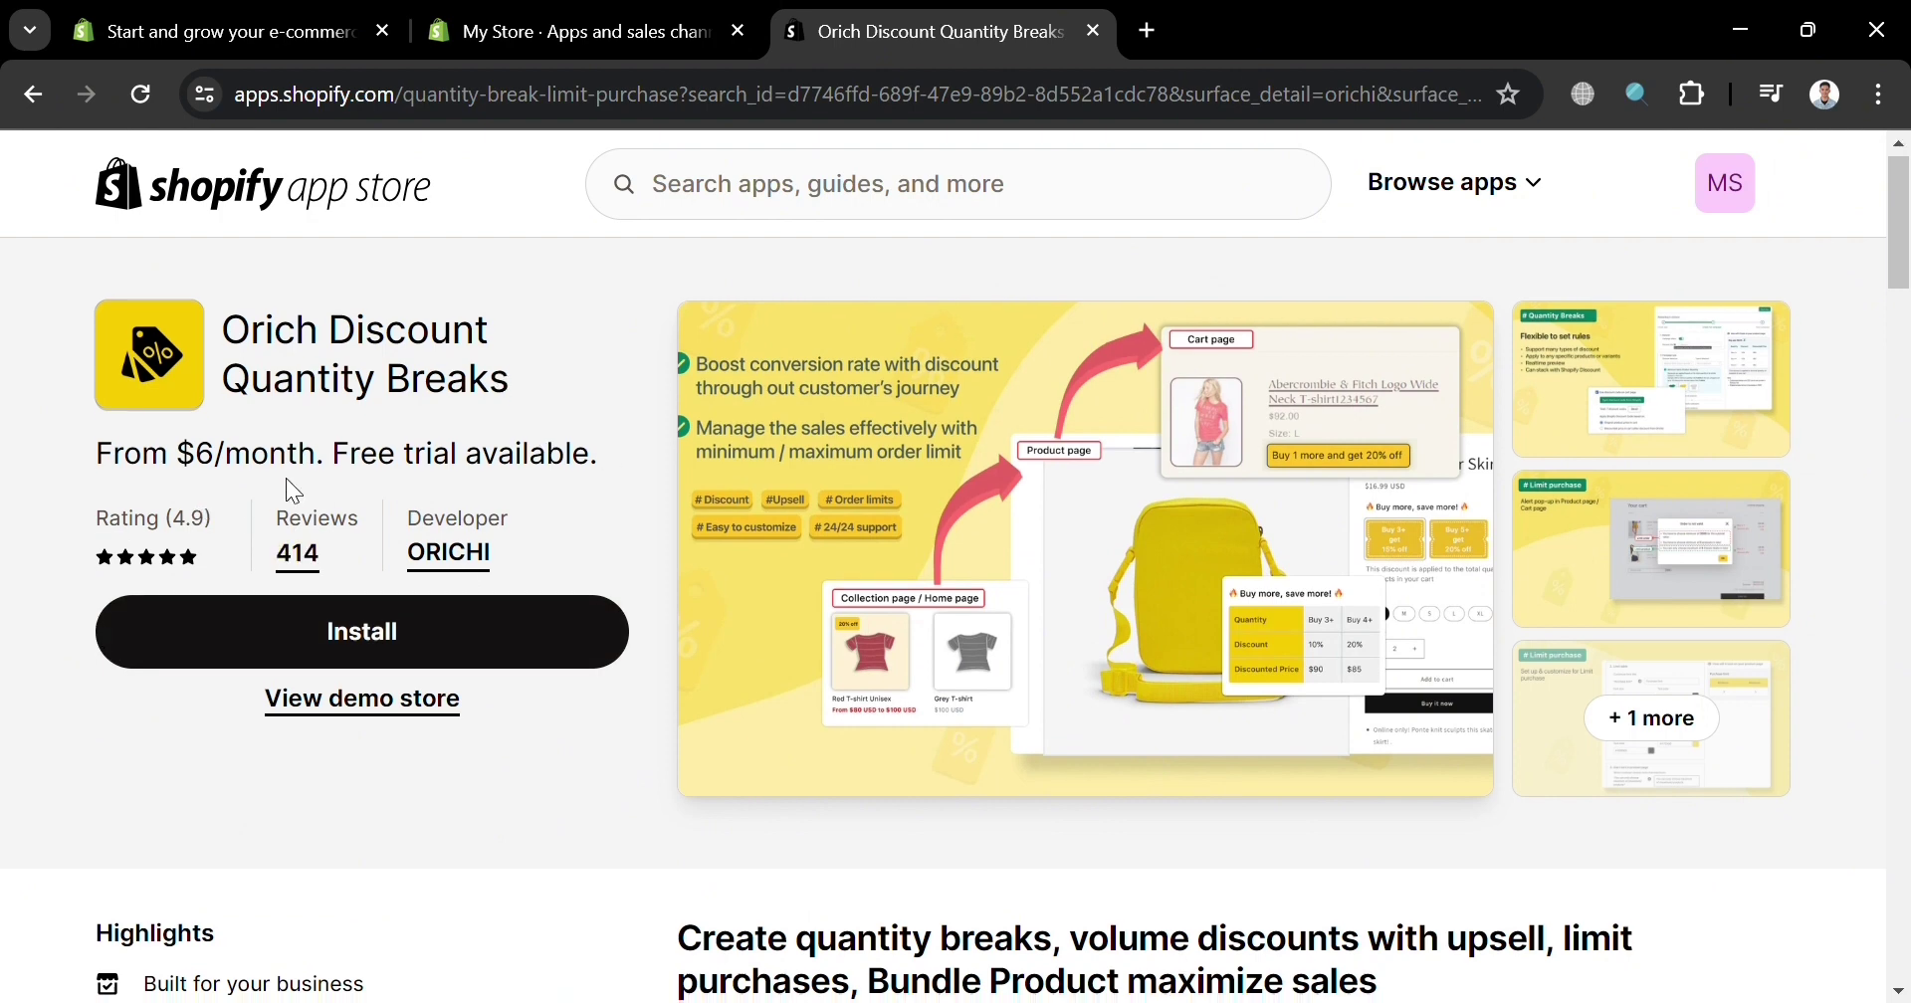
Step: Review the Orich Discount Quantity Breaks listing and start its installation
scroll(549, 506, "down", 4)
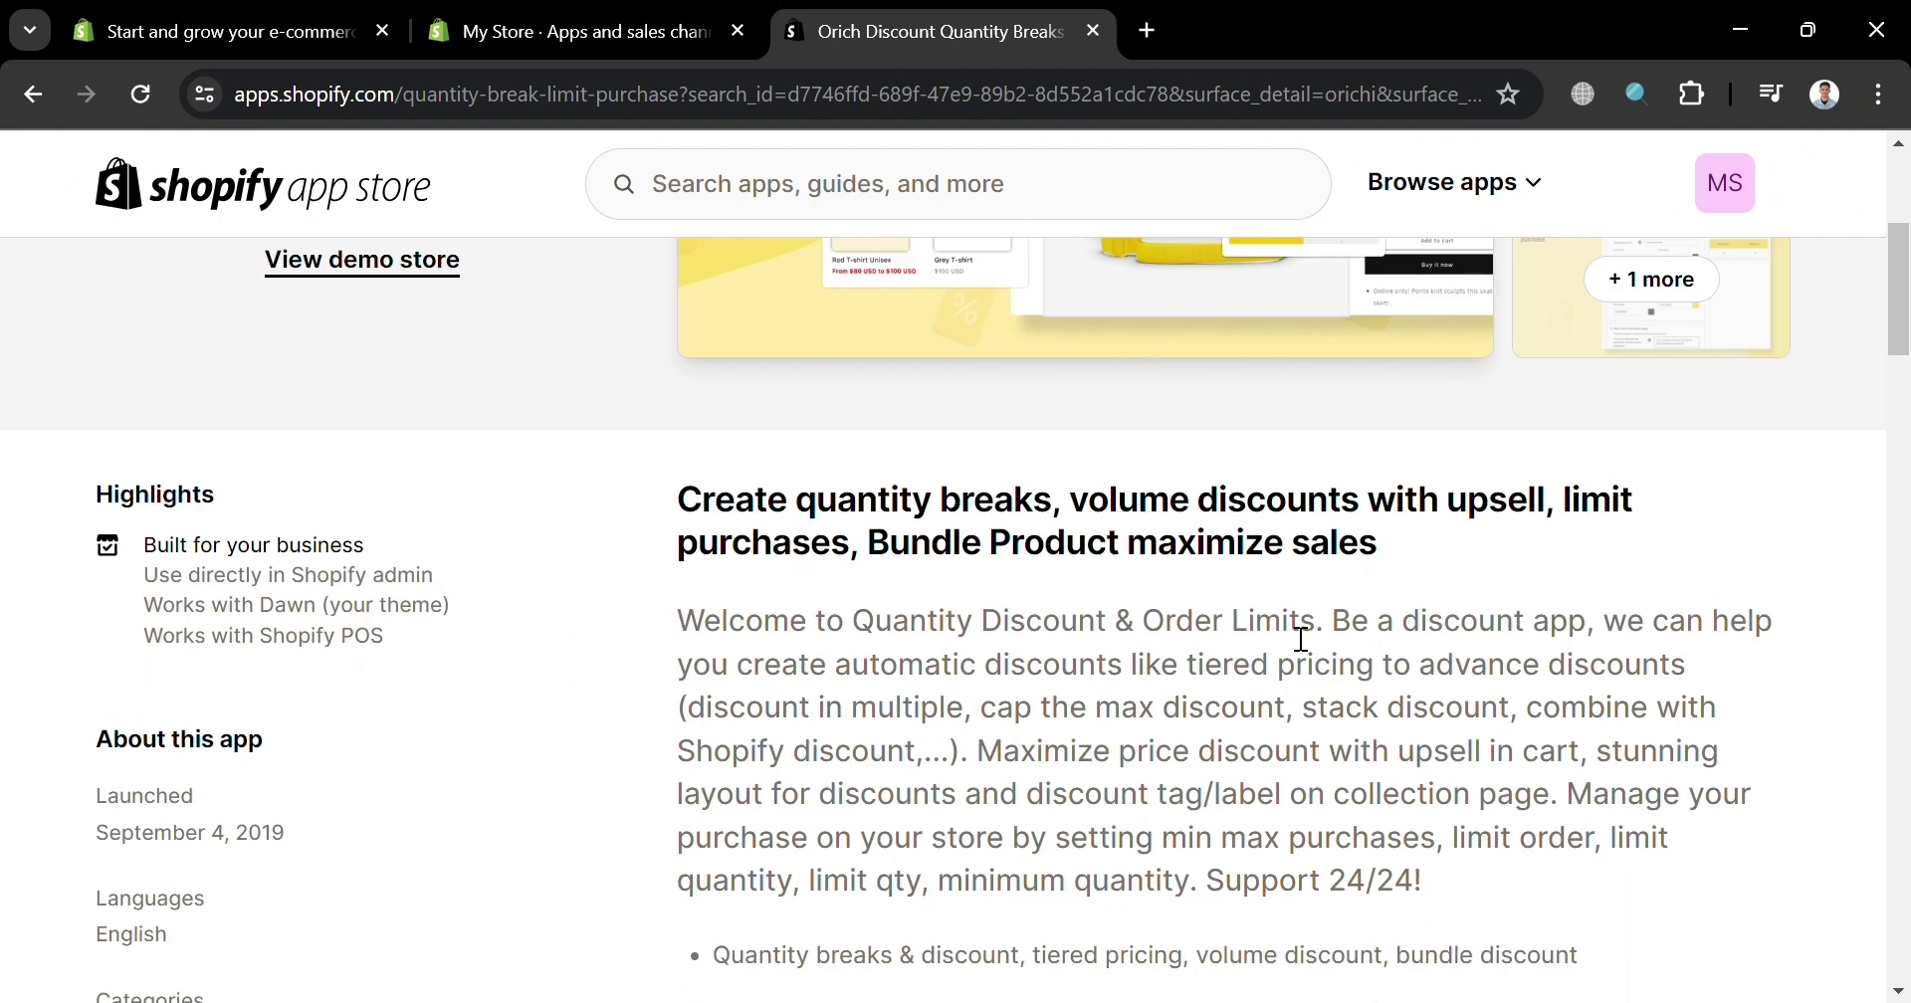
scroll(1293, 637, "down", 2)
scroll(1014, 620, "down", 3)
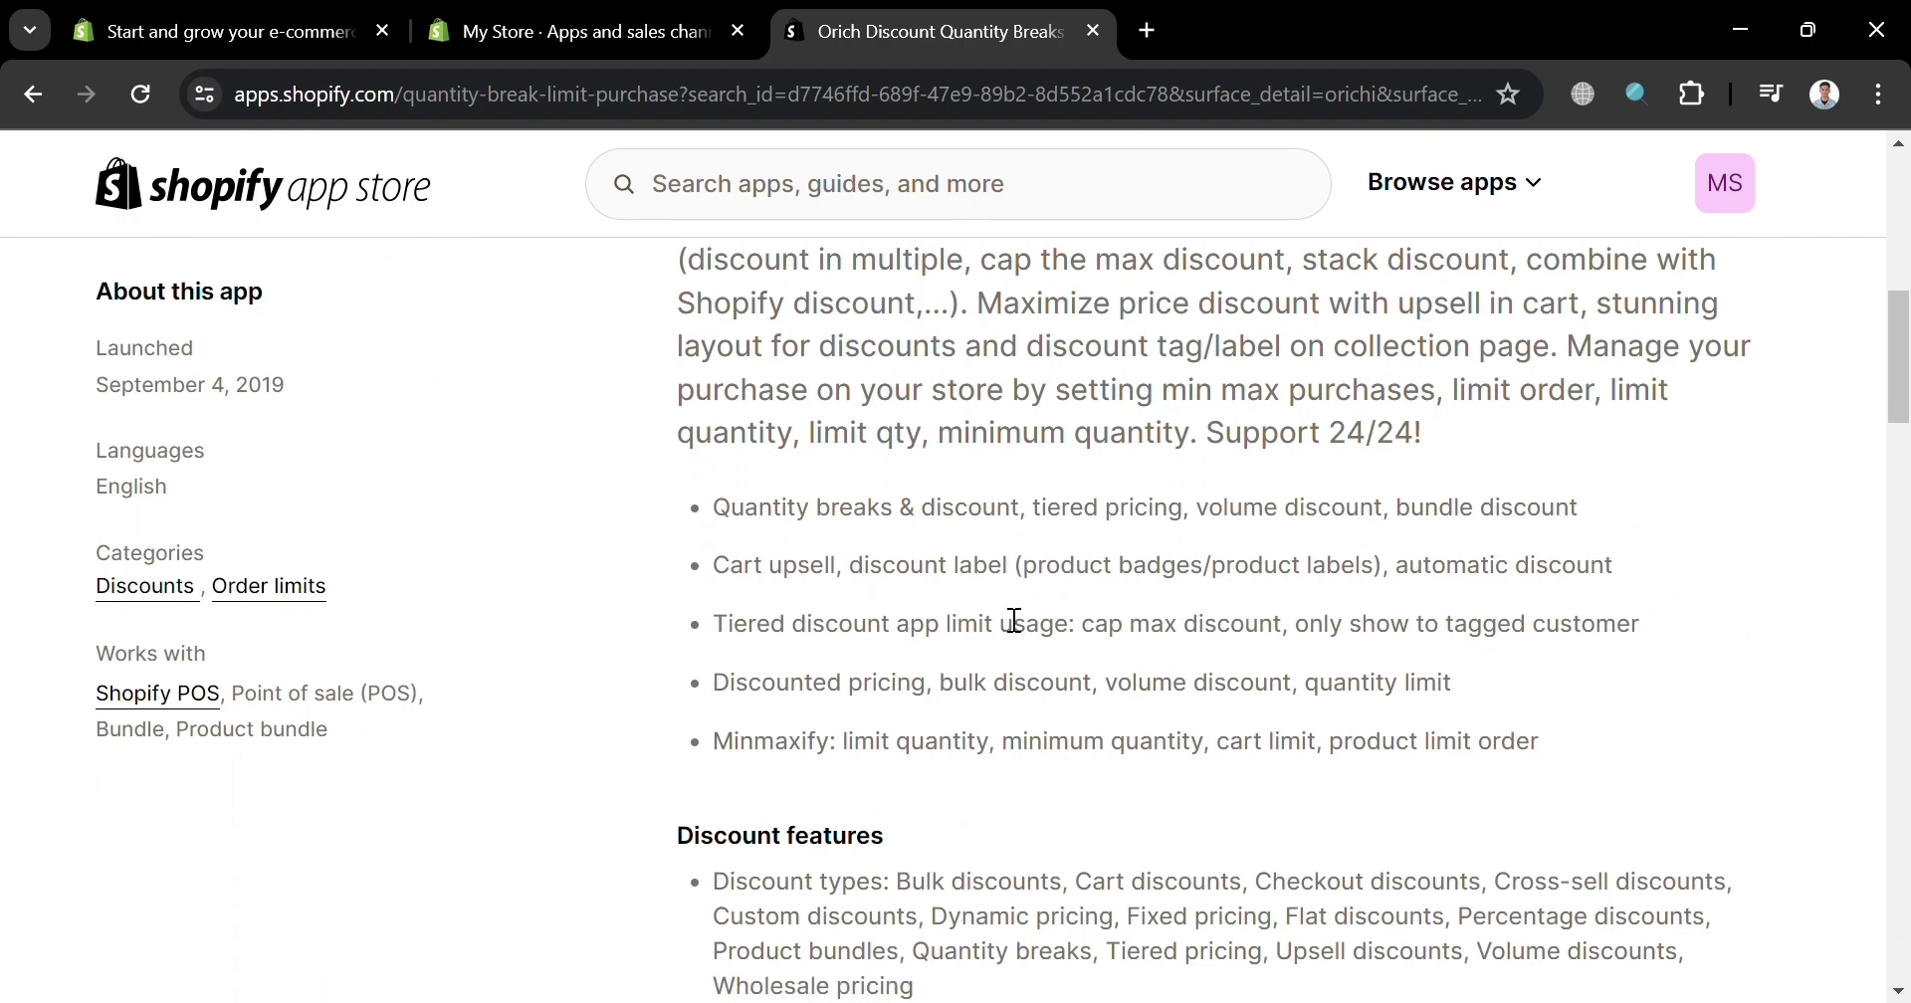
scroll(1049, 611, "down", 4)
scroll(782, 601, "up", 2)
scroll(640, 568, "down", 8)
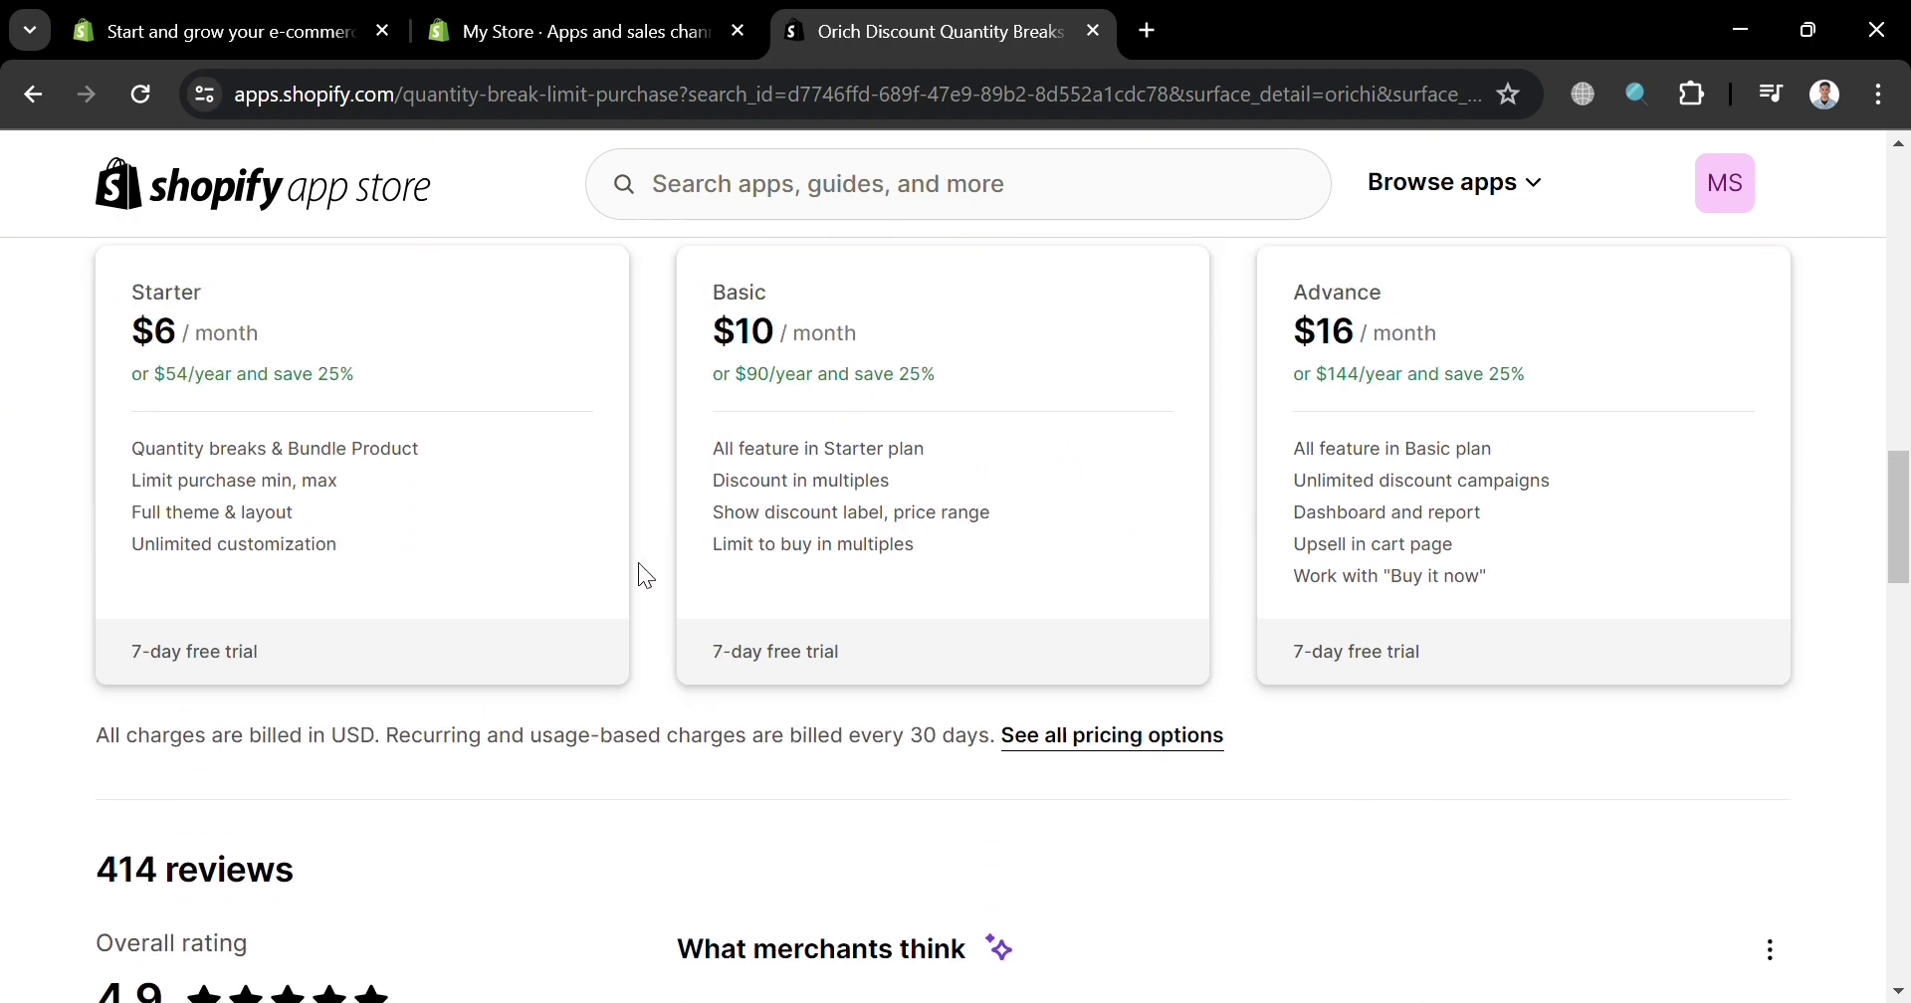
scroll(625, 574, "up", 2)
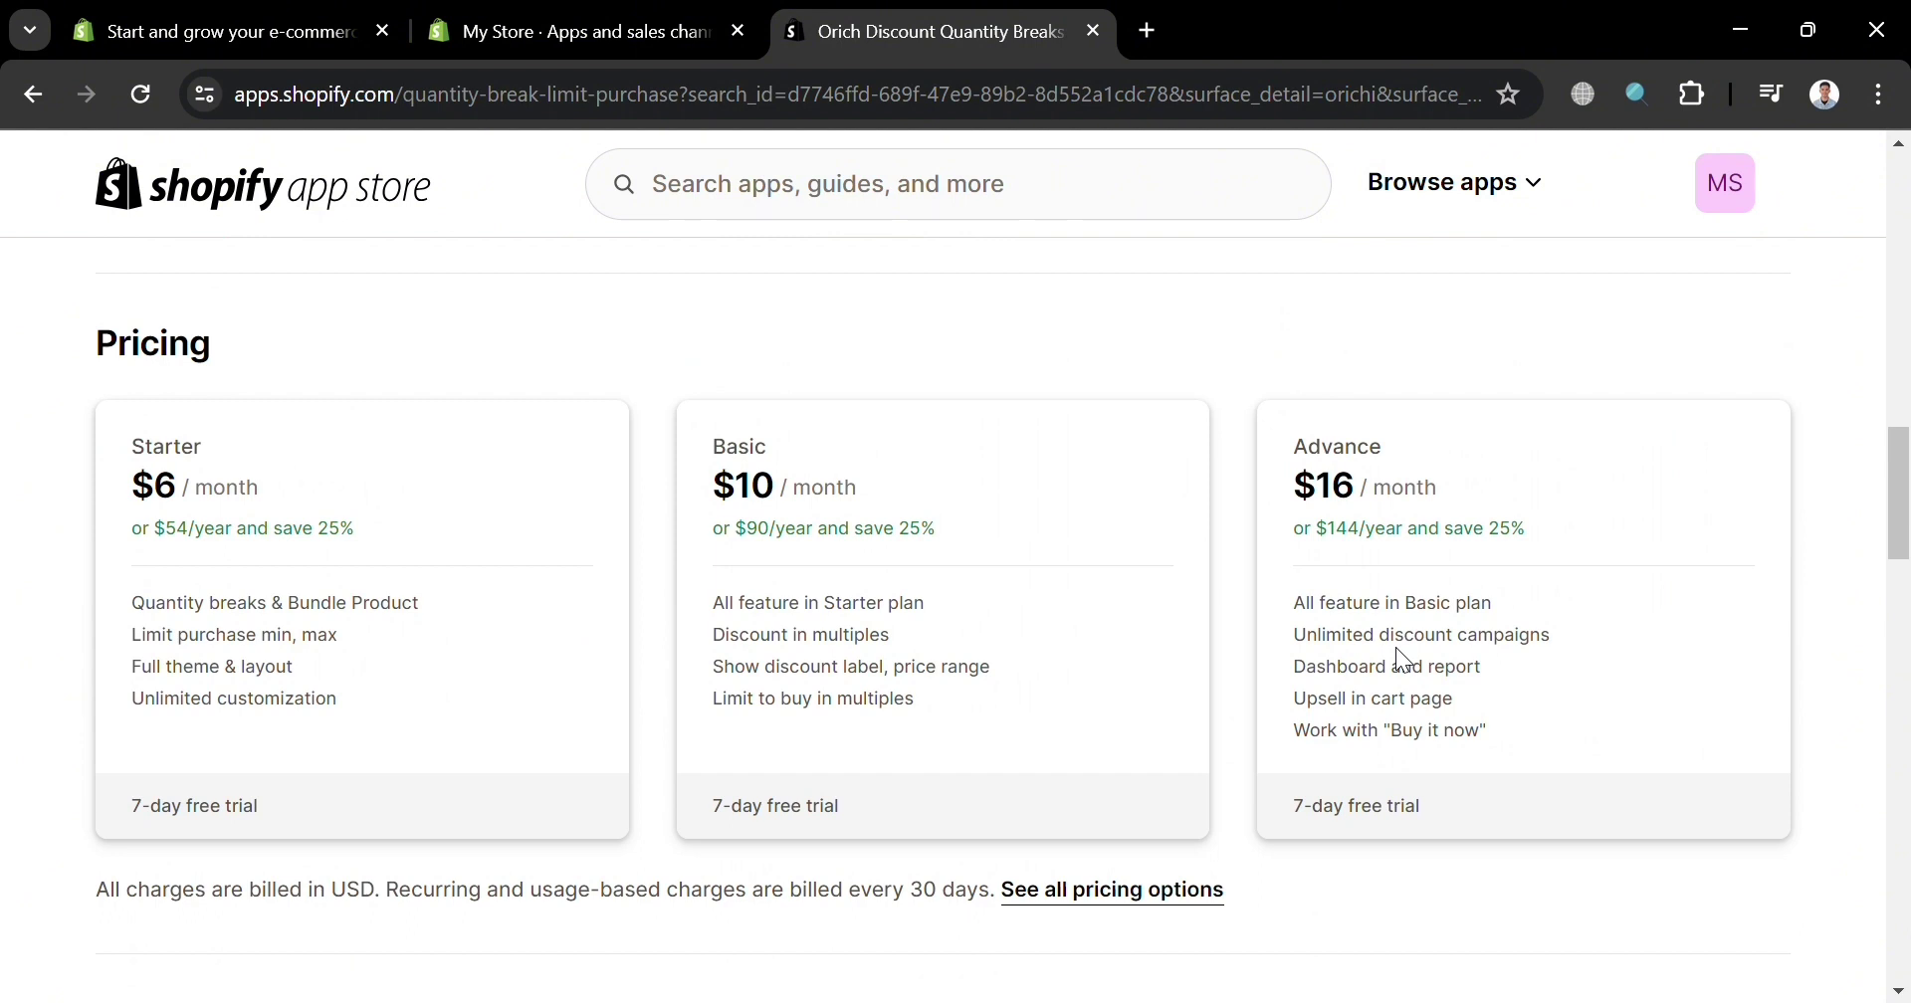
scroll(1612, 690, "down", 4)
scroll(637, 685, "up", 15)
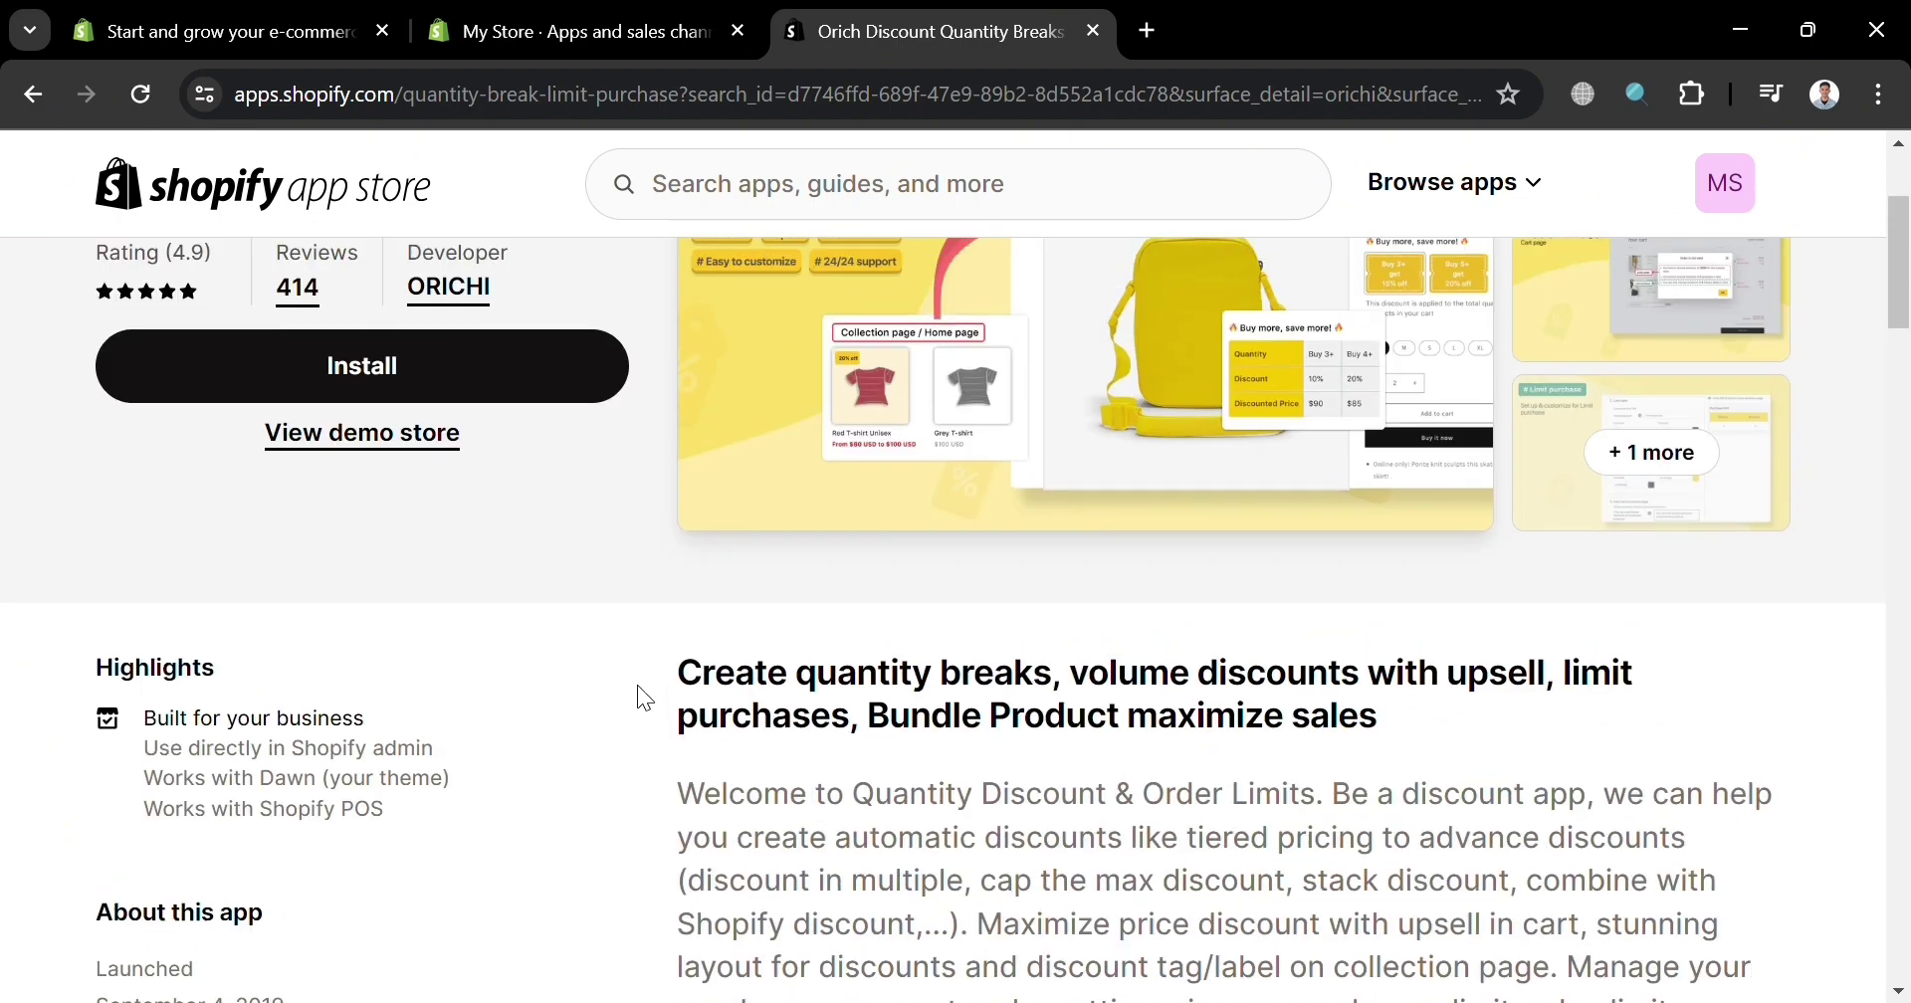
scroll(637, 685, "up", 3)
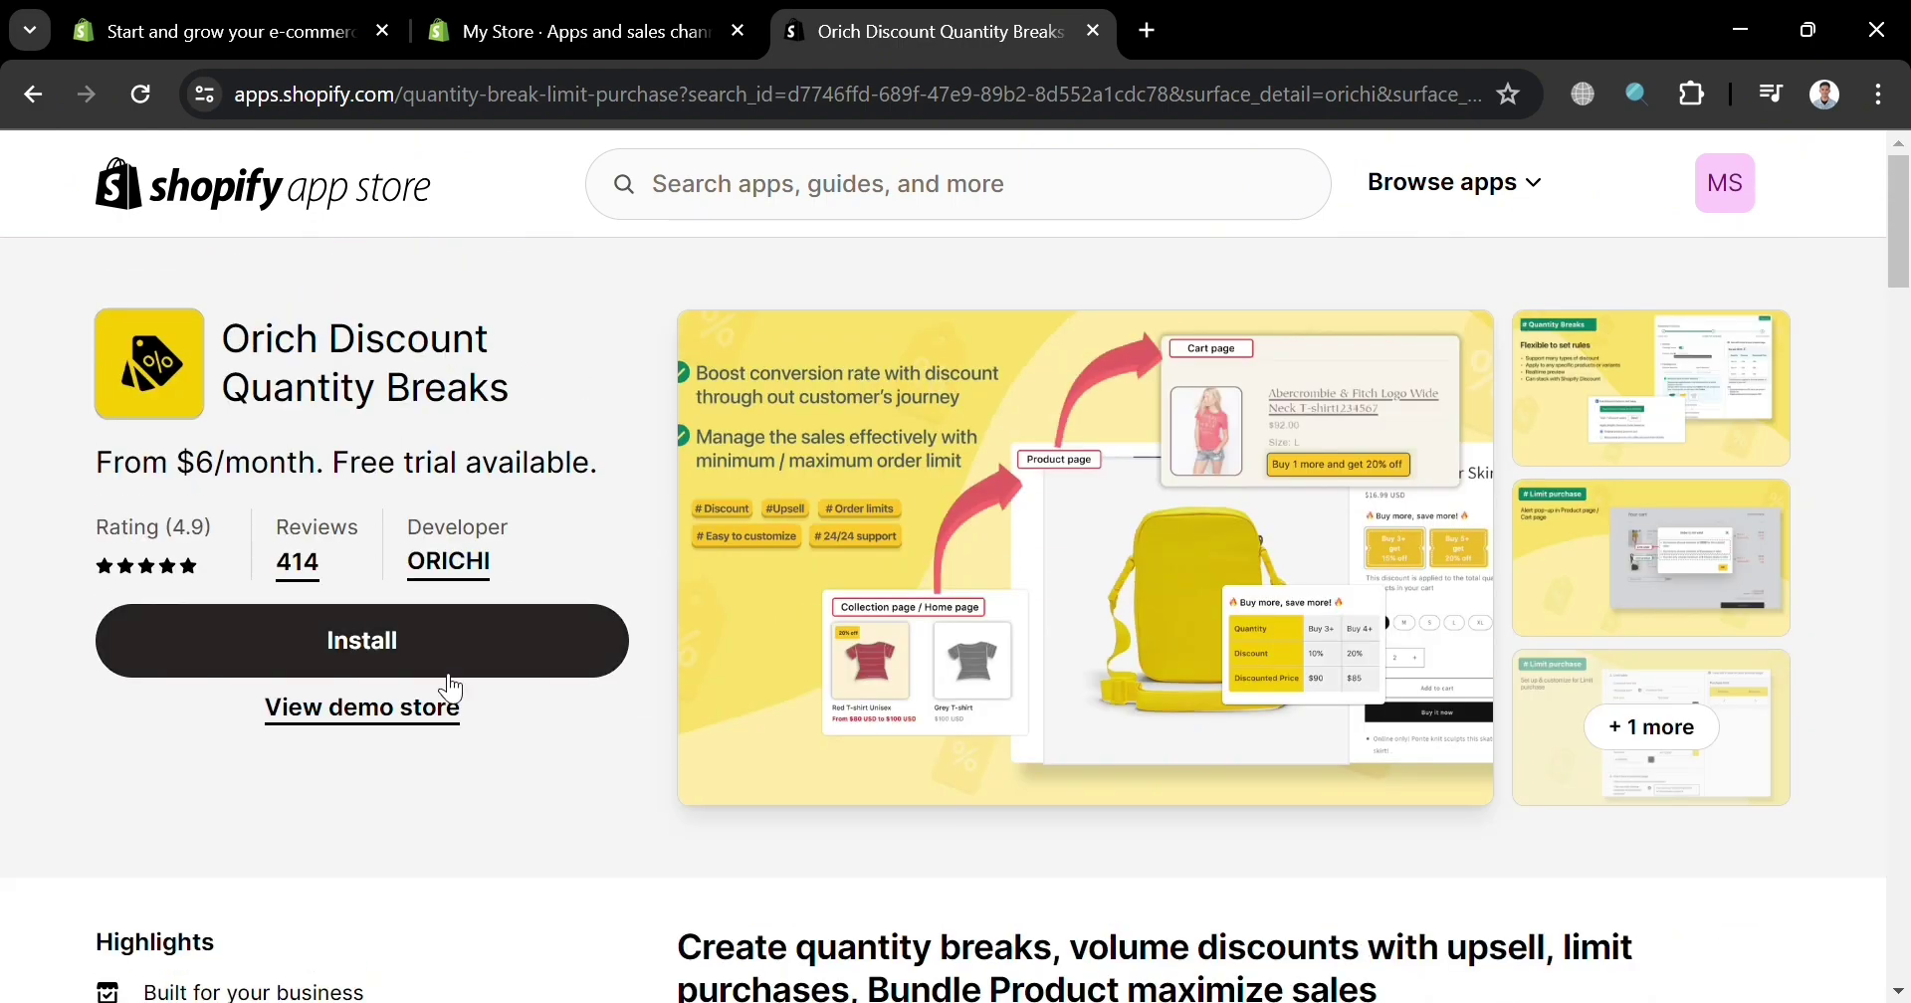
left_click(382, 667)
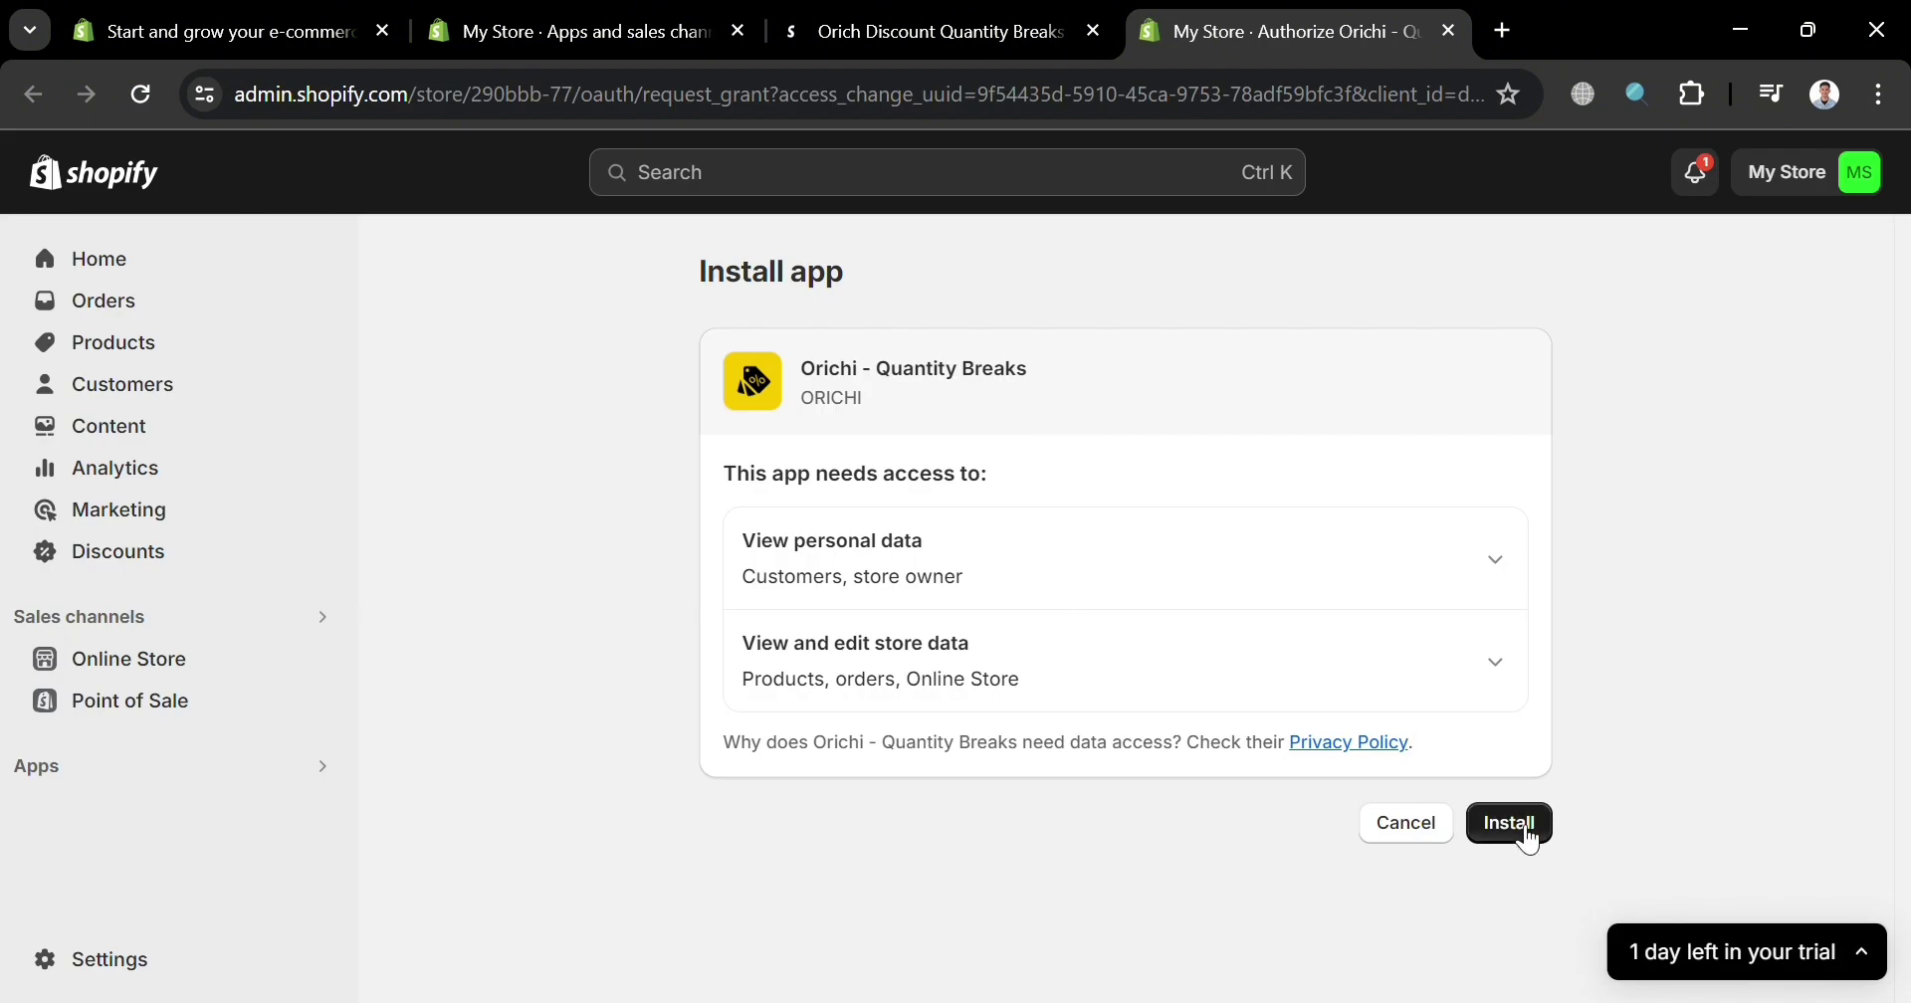
Step: Confirm the Orichi Quantity Breaks install and launch its app-embed setup in the theme editor
left_click(1526, 836)
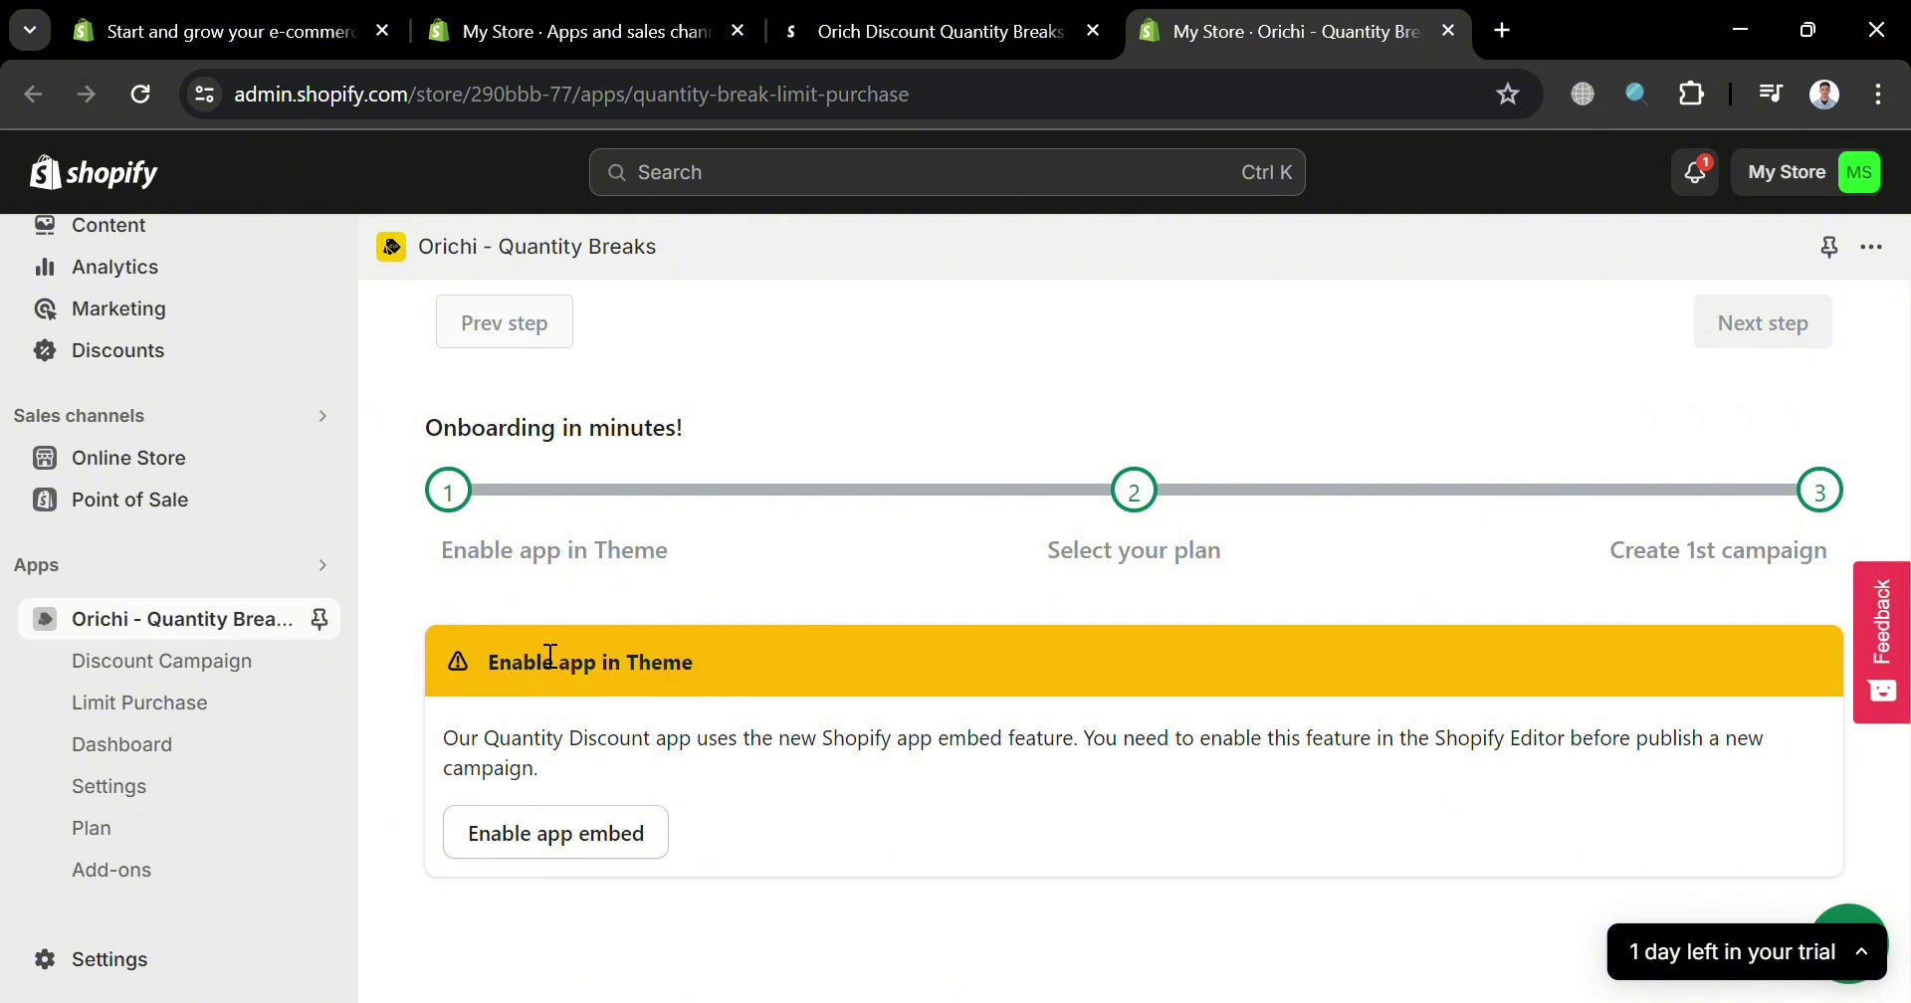
left_click(543, 834)
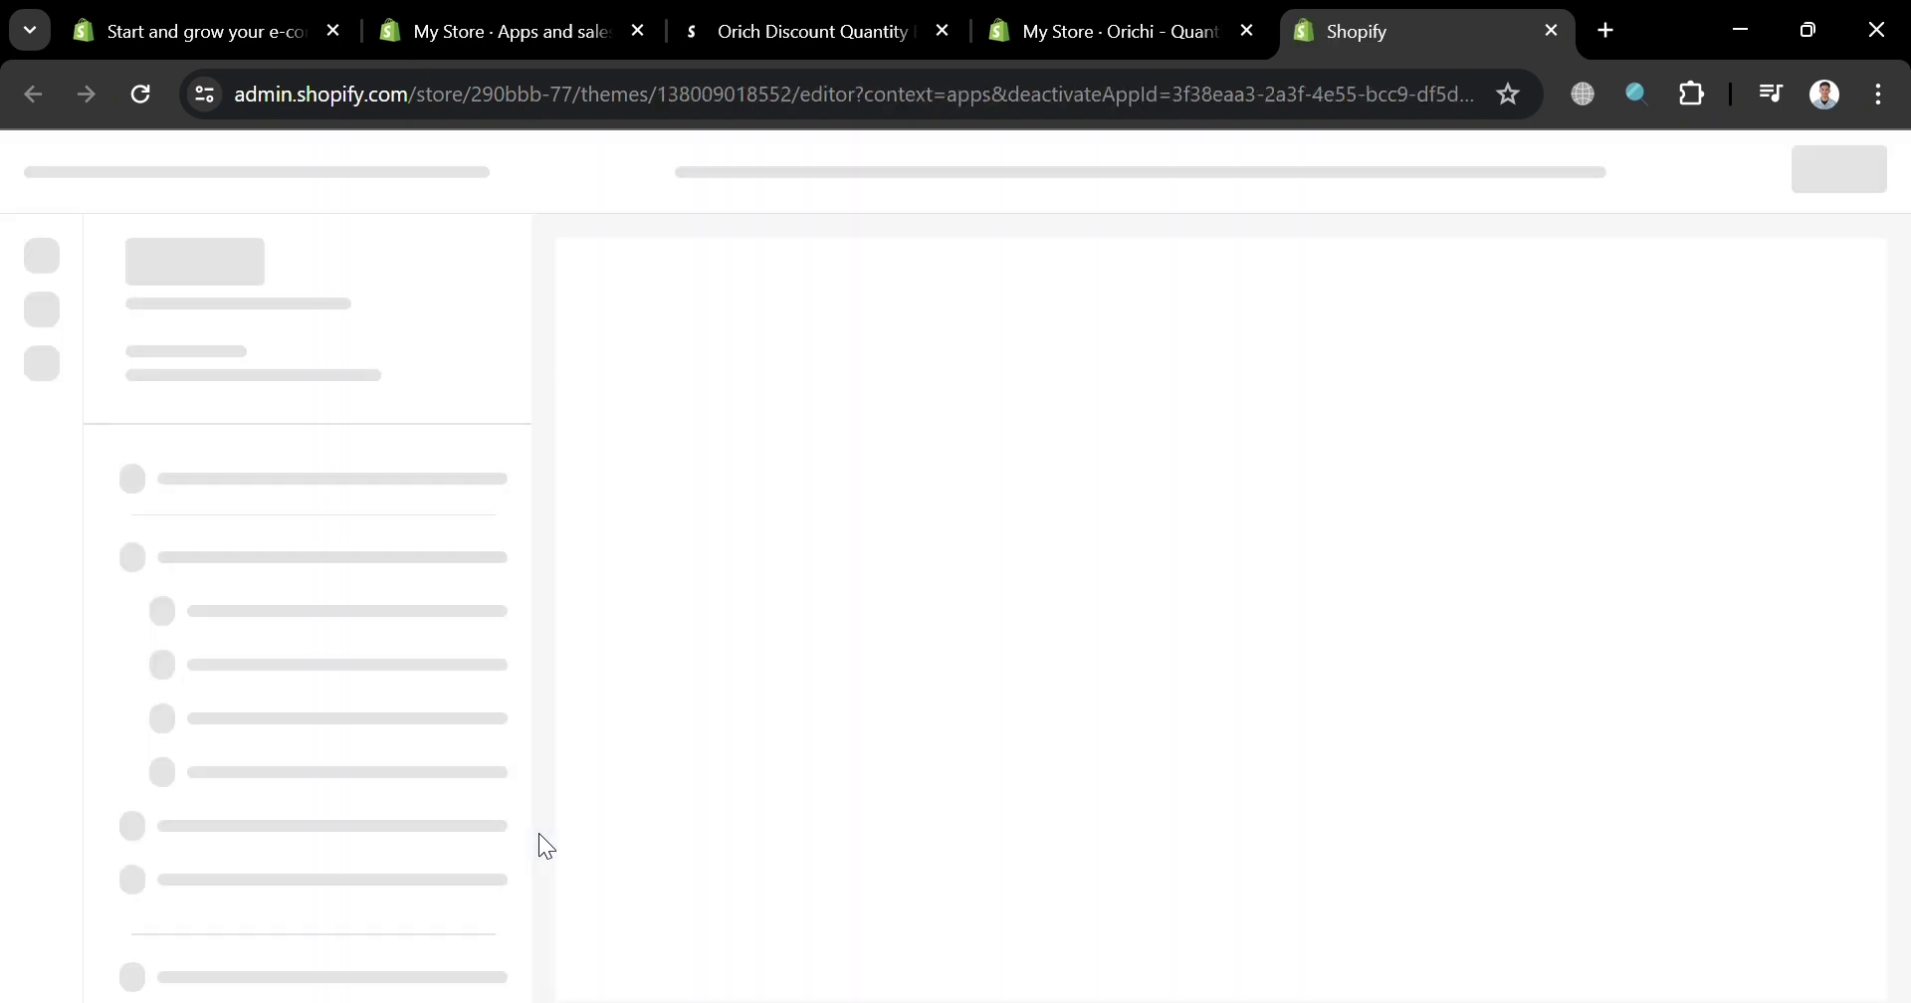
Step: Switch on the Orichi app embed in the Dawn theme and return to the onboarding
scroll(1244, 617, "down", 5)
scroll(1240, 624, "up", 10)
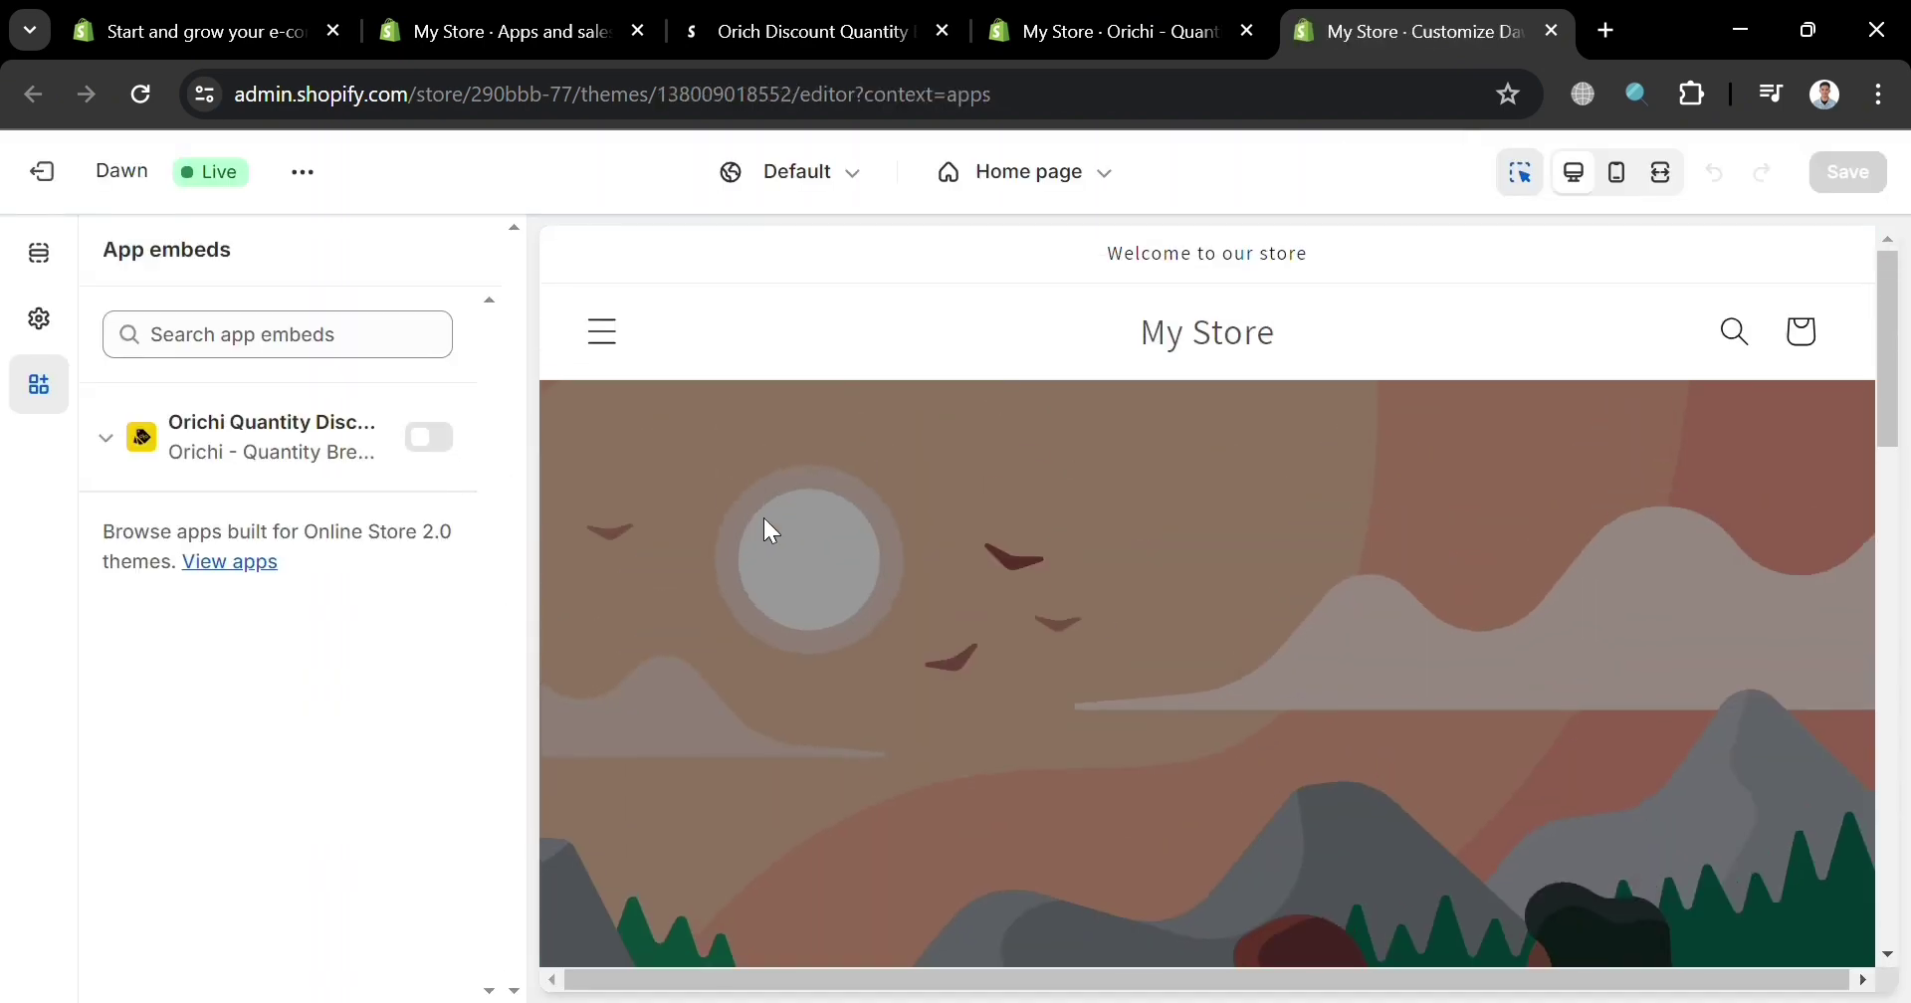
left_click(434, 438)
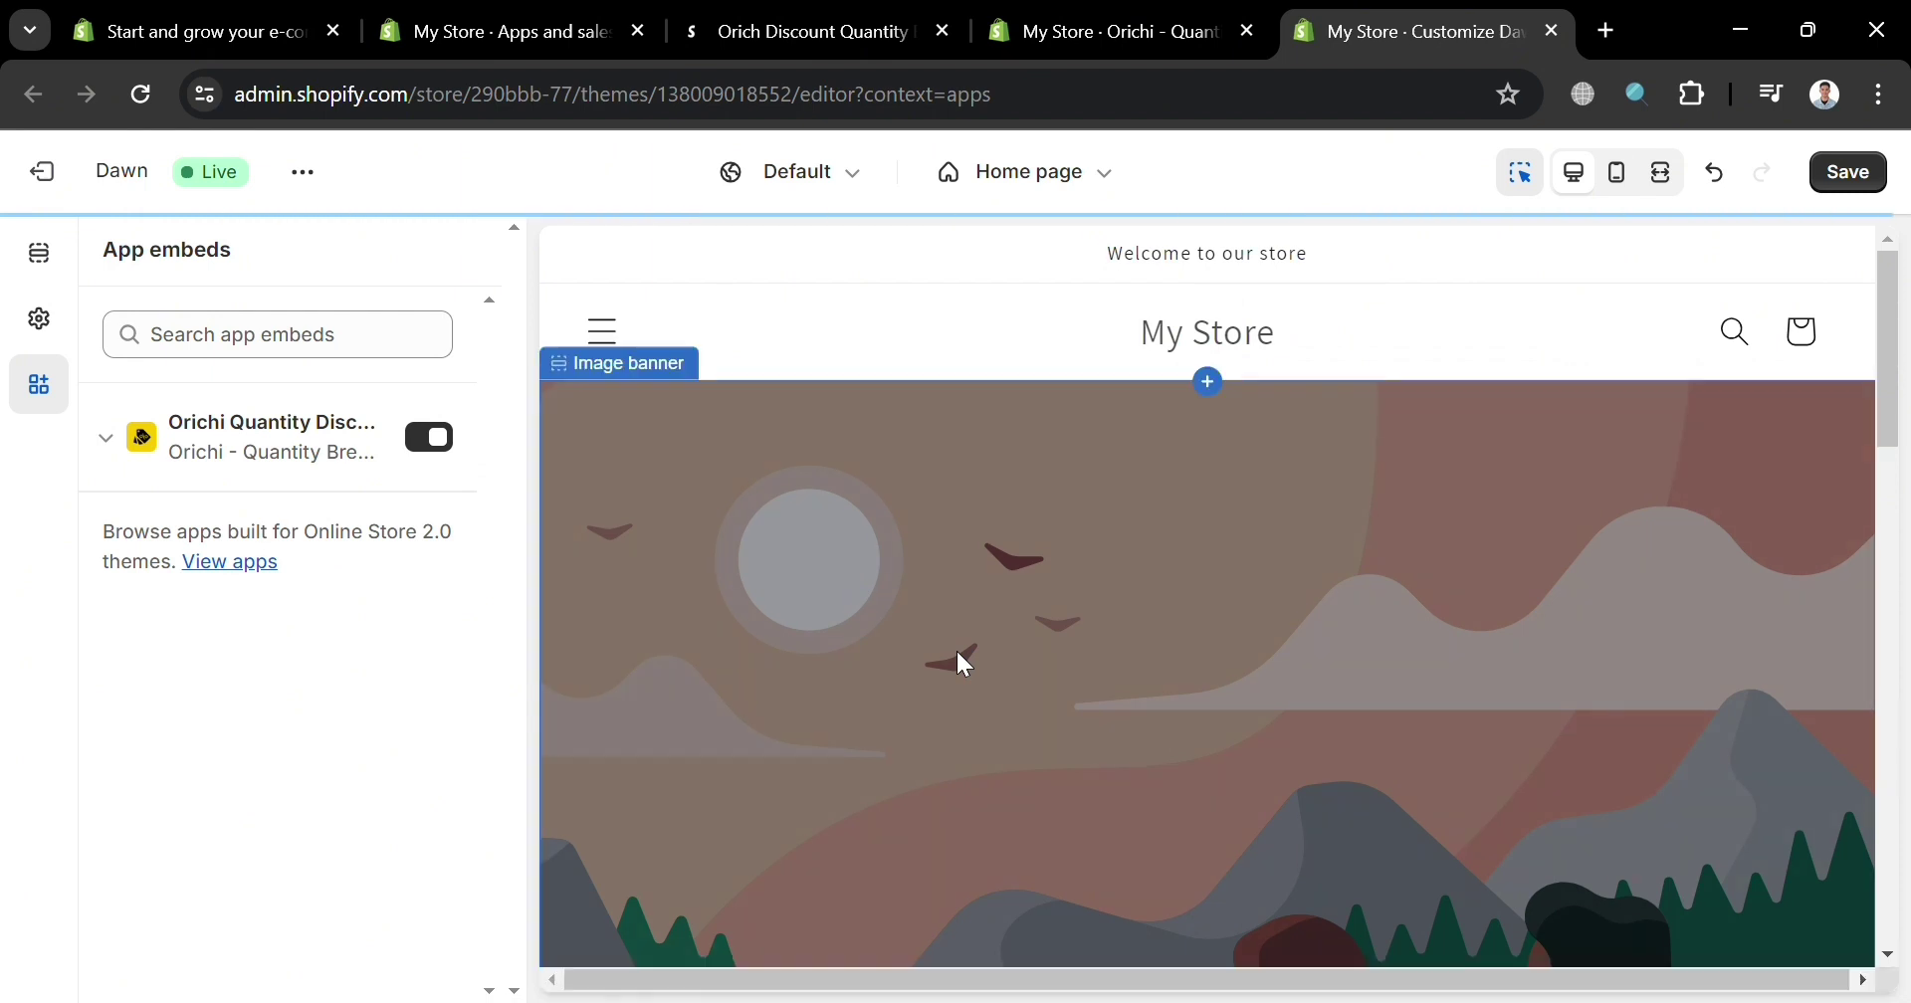
key("ctrl+shift+Tab")
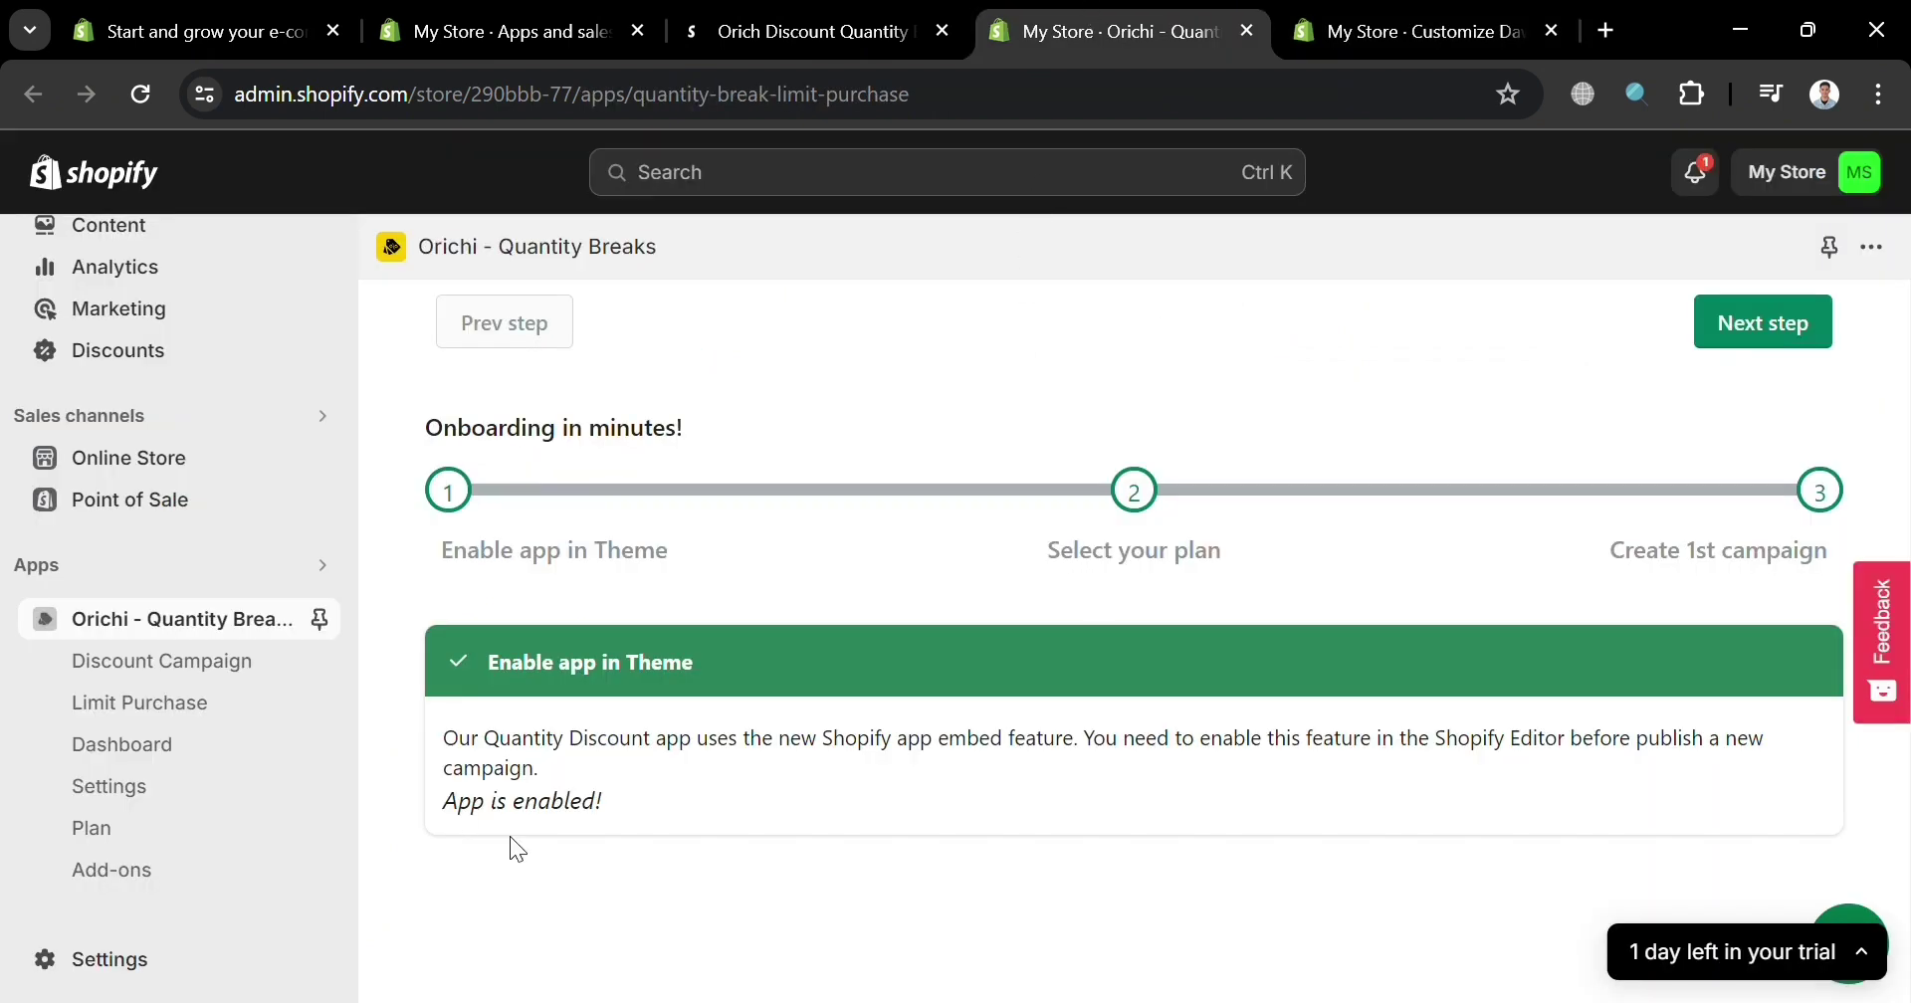
Step: Advance onboarding to plan selection, close the Customize Dawn tab, and review the plan cards
left_click(1803, 353)
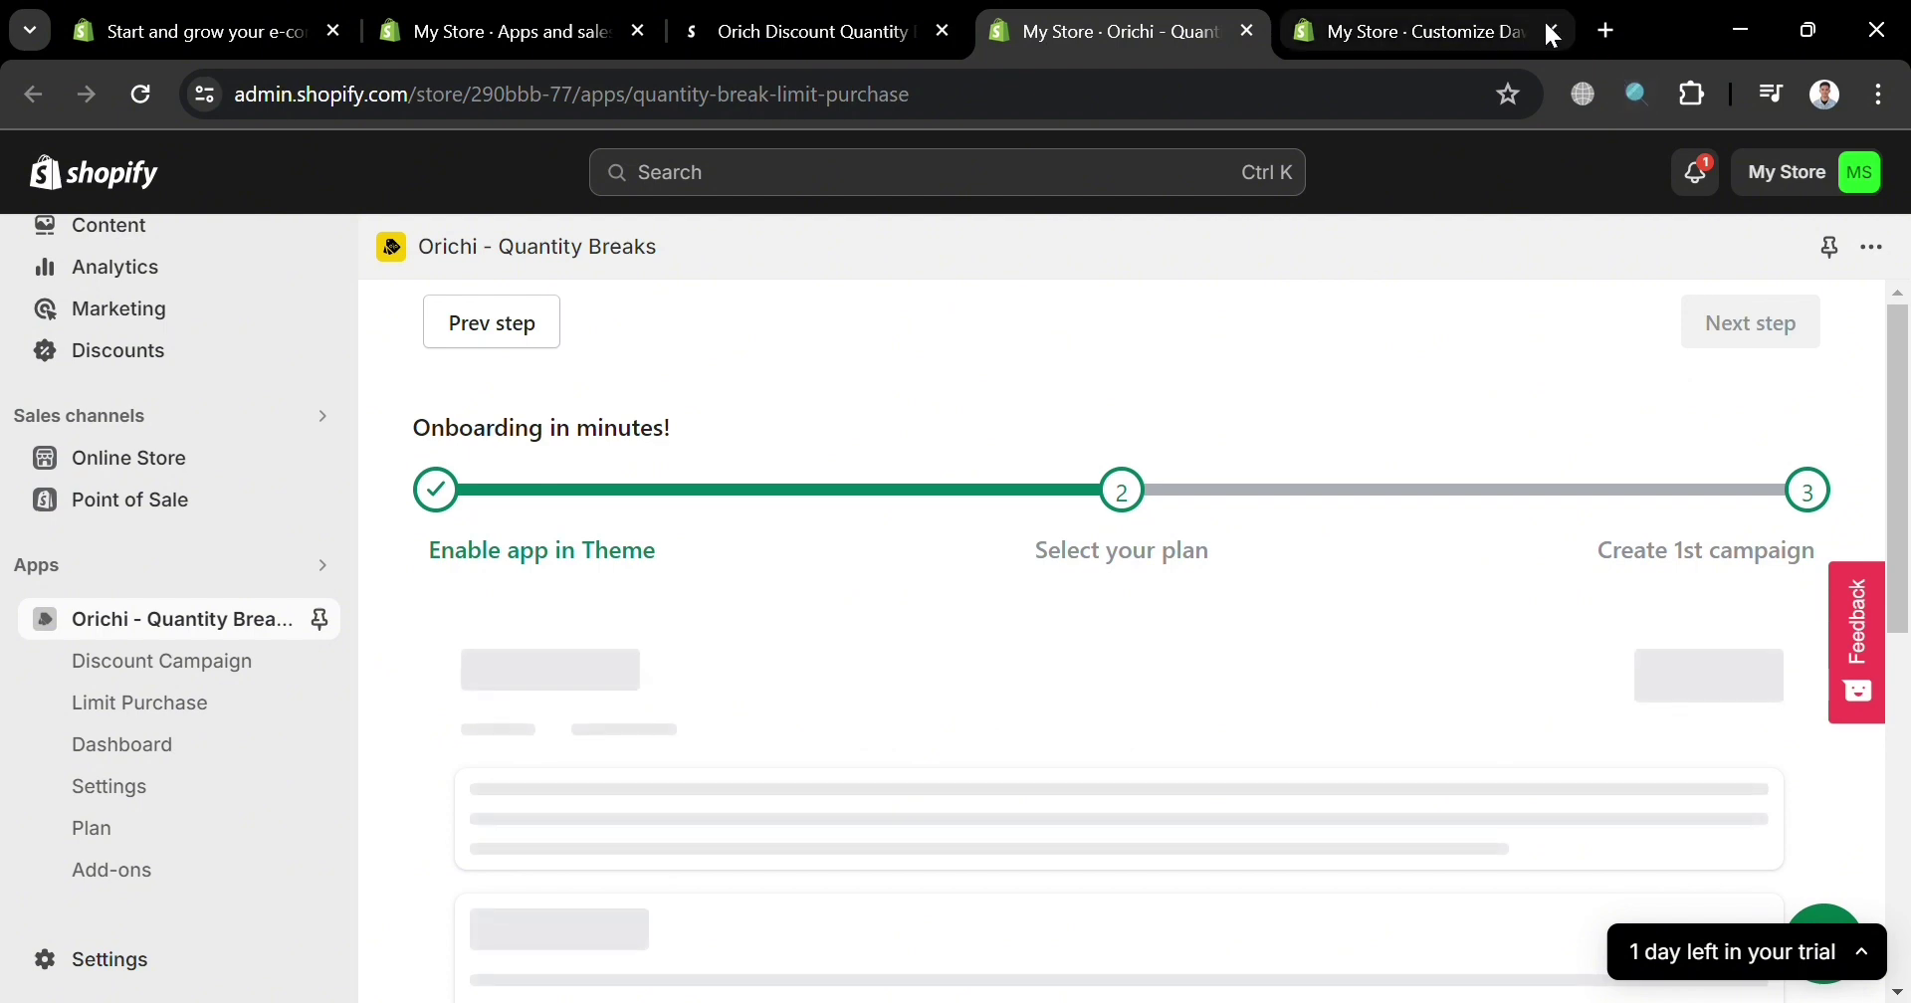
left_click(1551, 28)
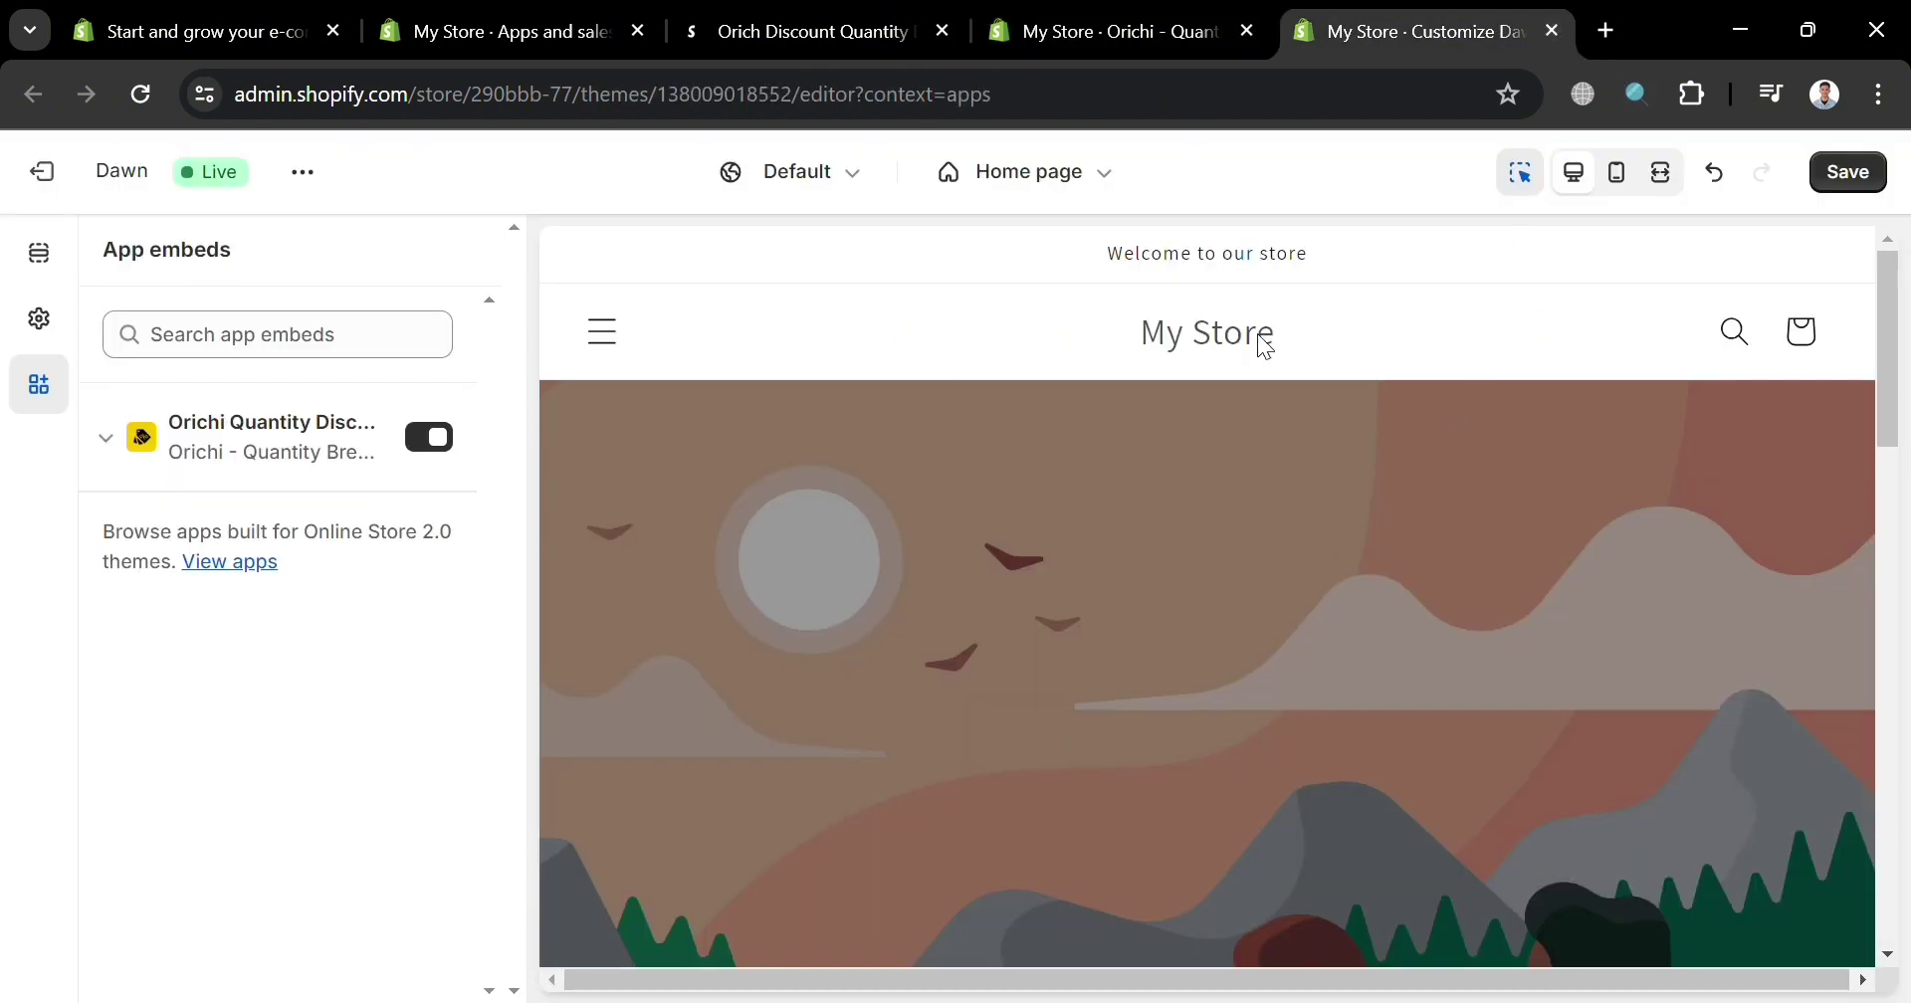
key("ctrl+w")
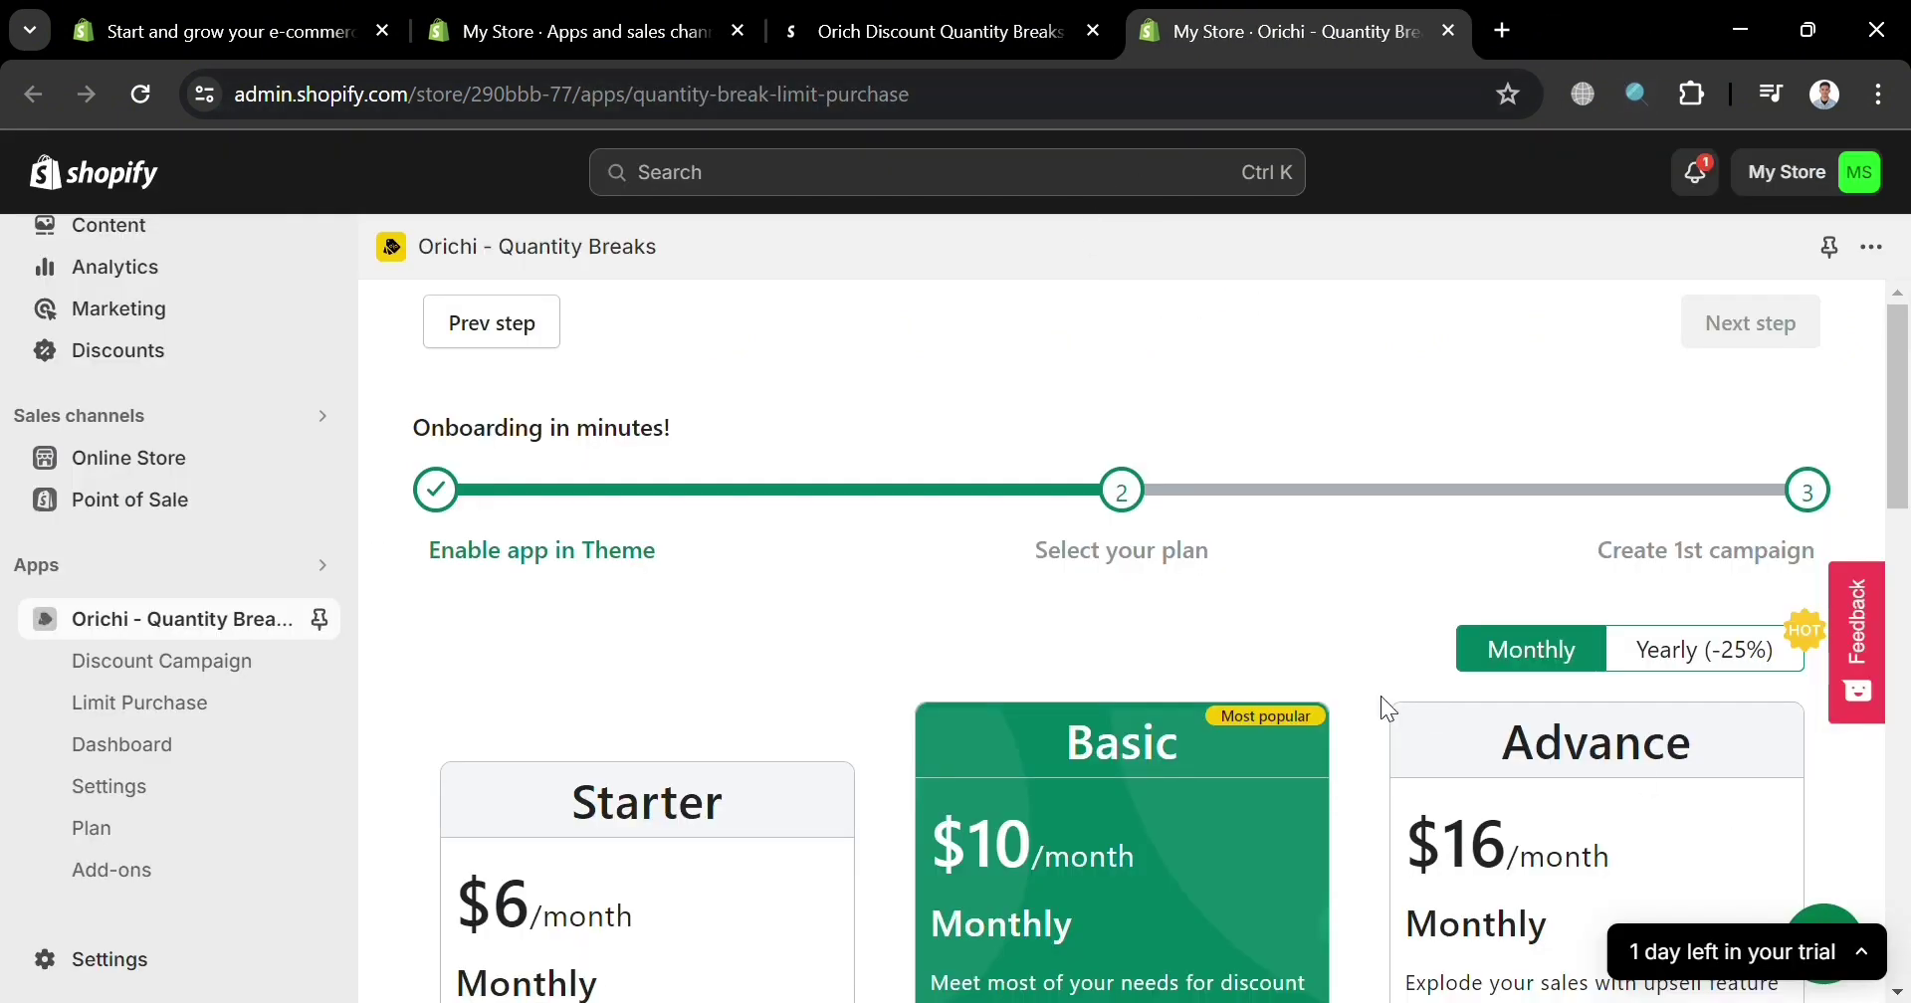
scroll(1010, 587, "down", 8)
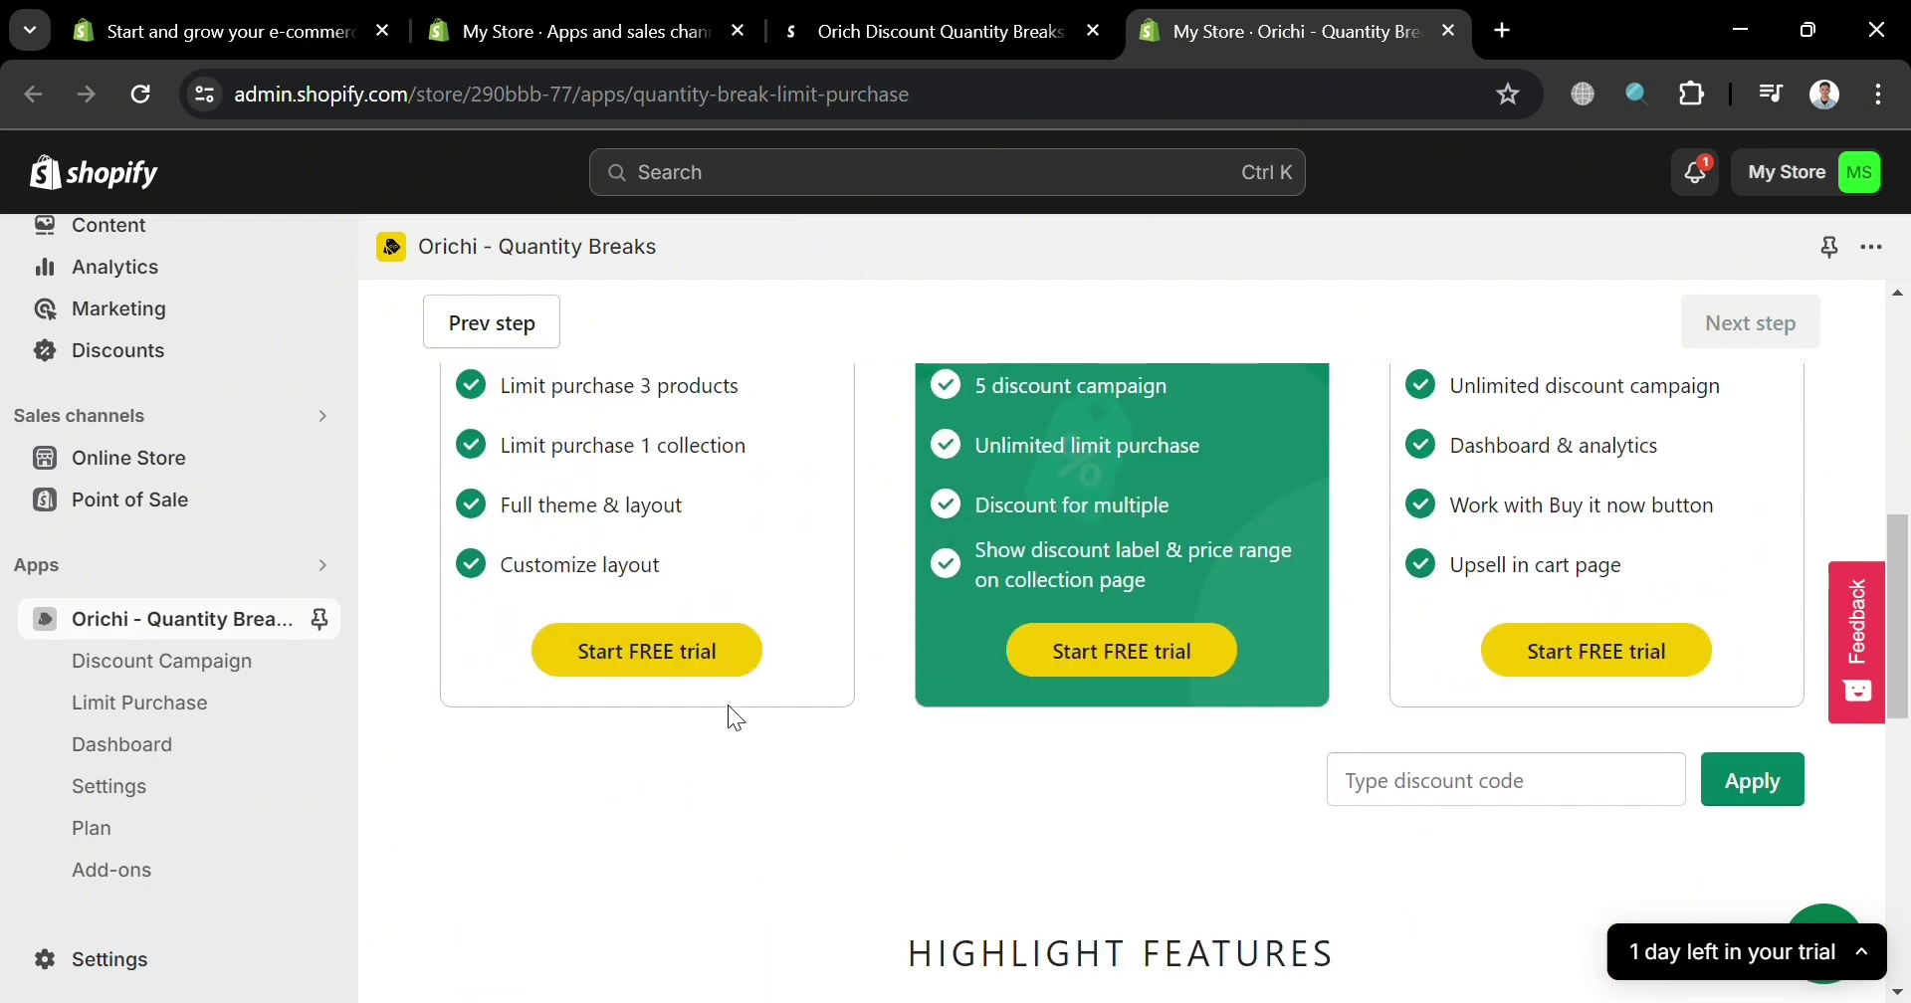
scroll(822, 703, "down", 1)
scroll(822, 702, "up", 6)
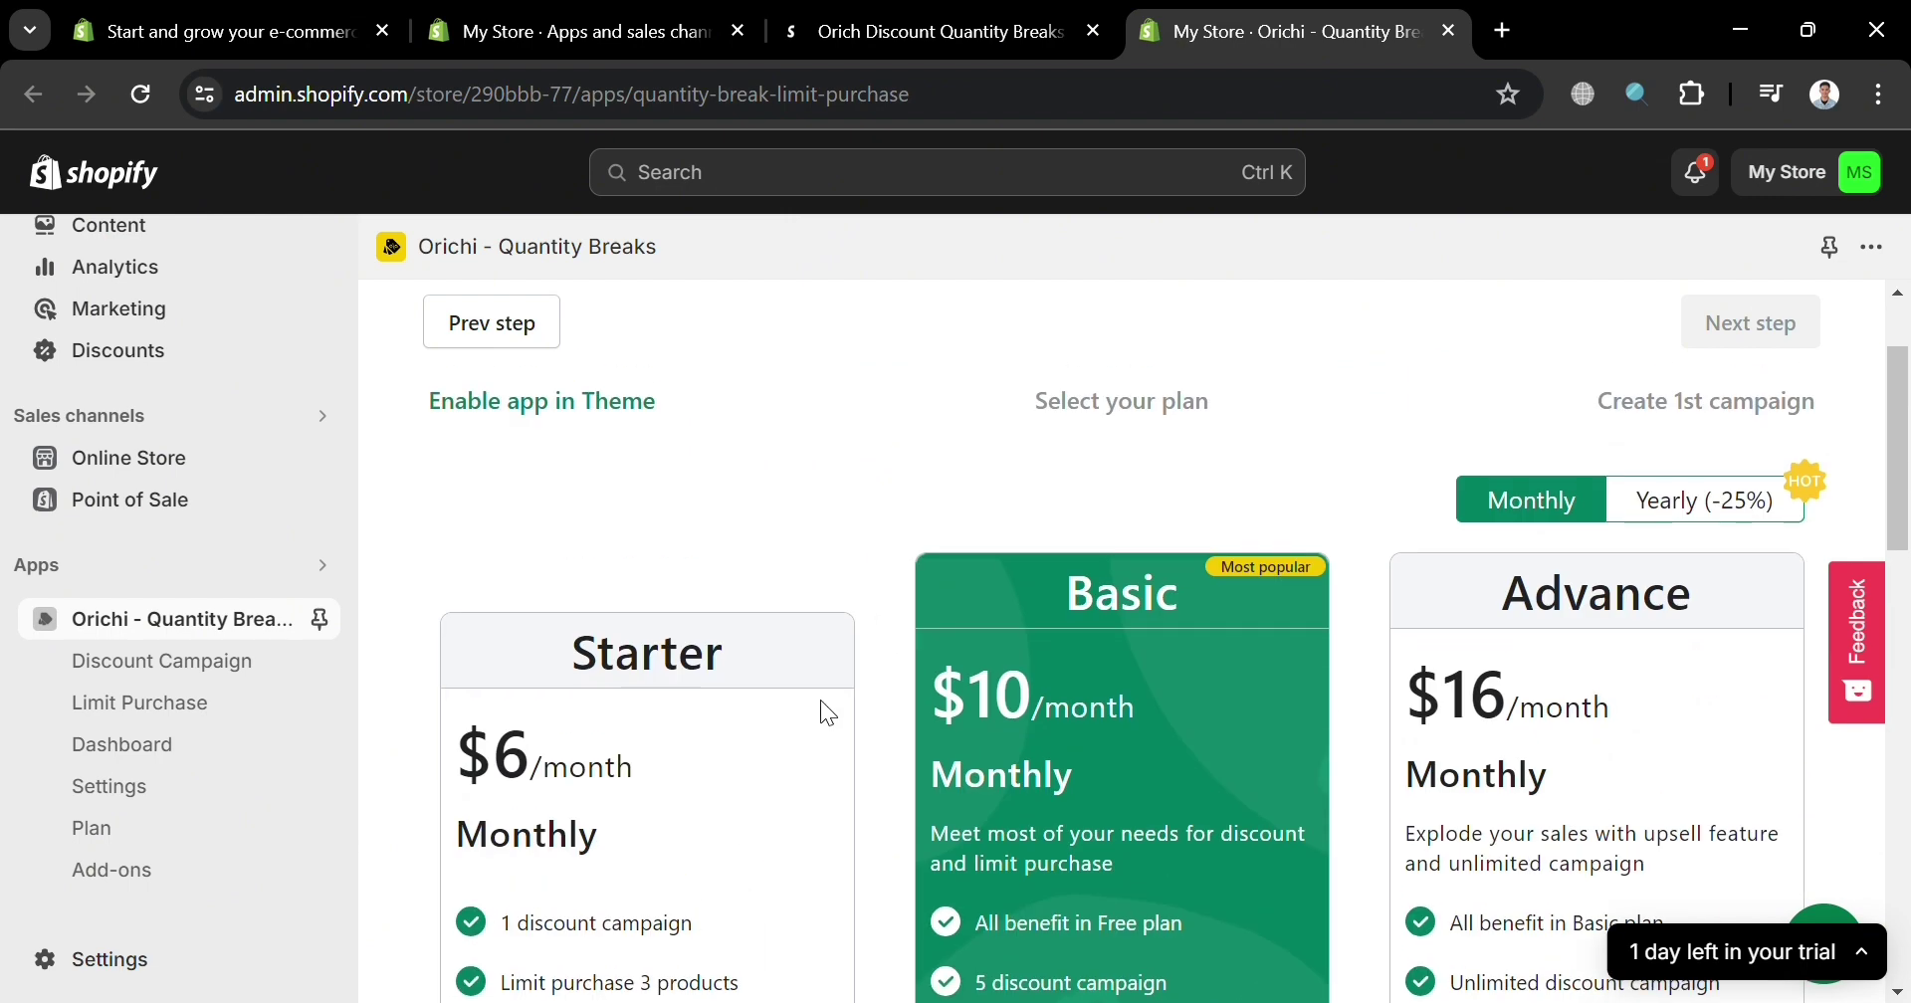
scroll(820, 701, "down", 8)
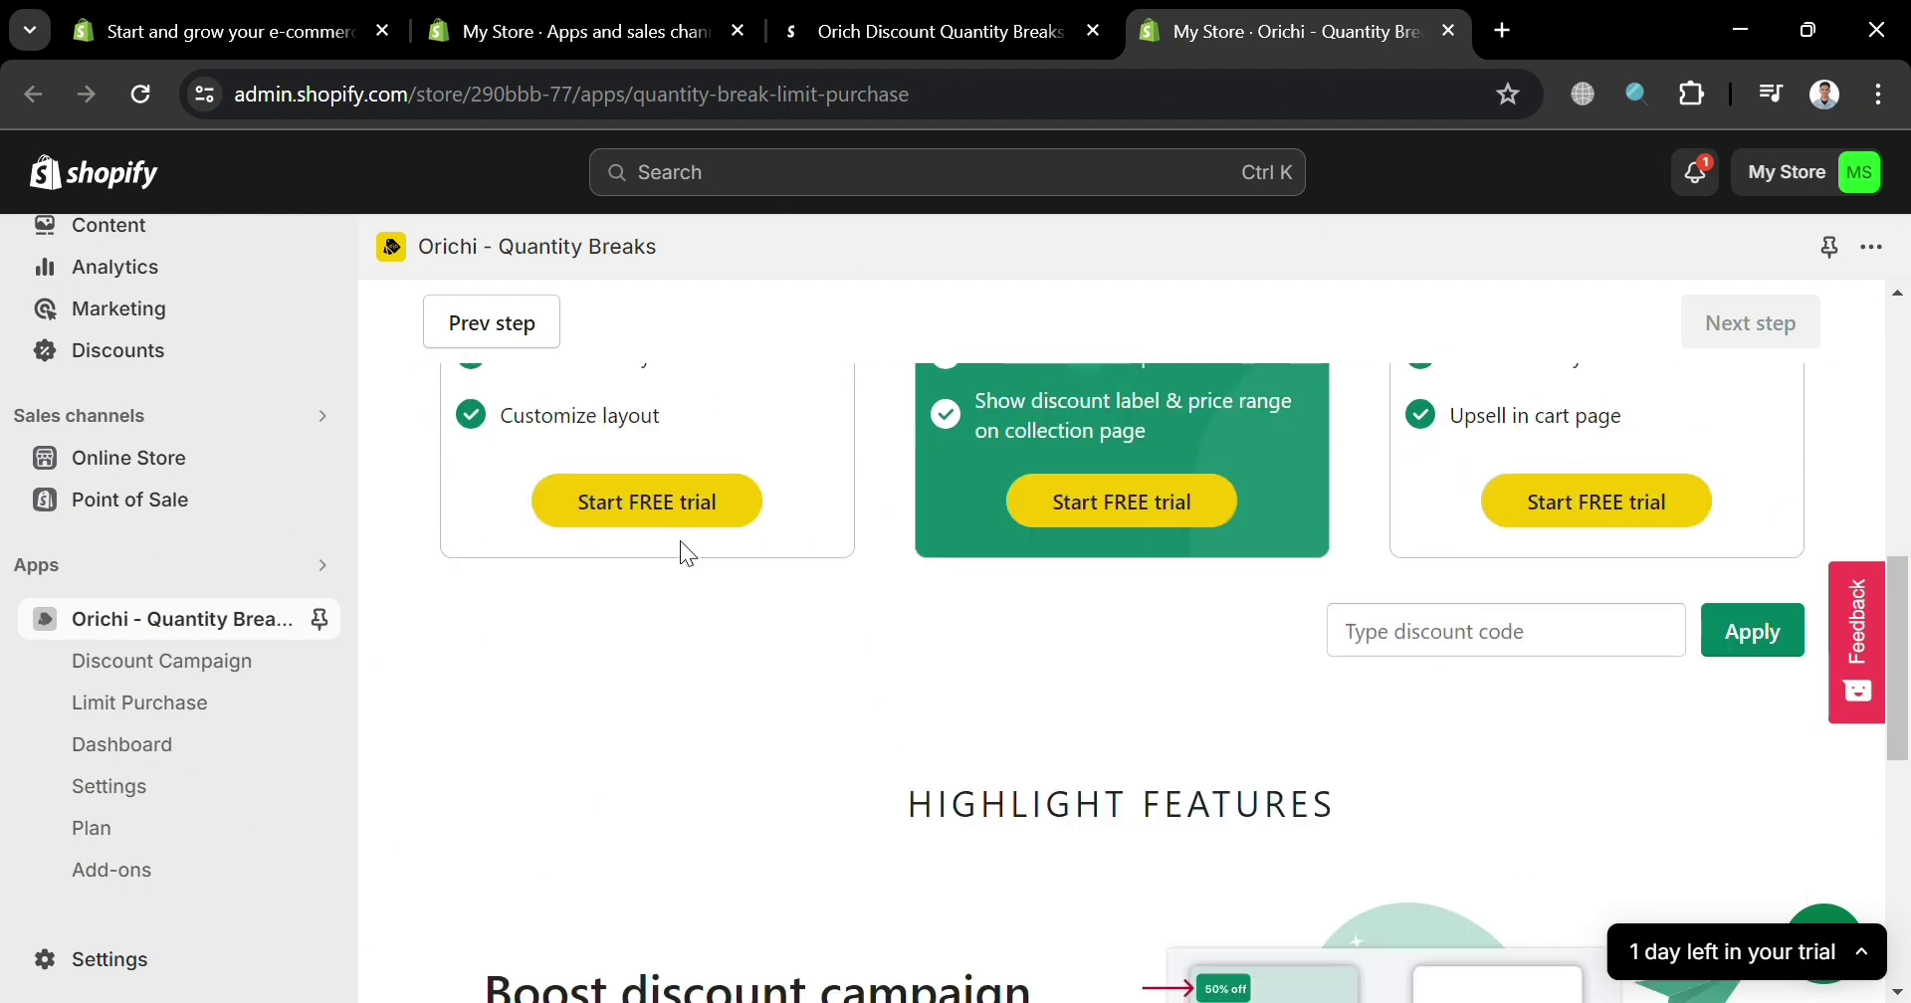
scroll(721, 587, "down", 5)
scroll(720, 587, "up", 5)
Step: Start the Starter plan free trial and confirm the plan change
left_click(695, 516)
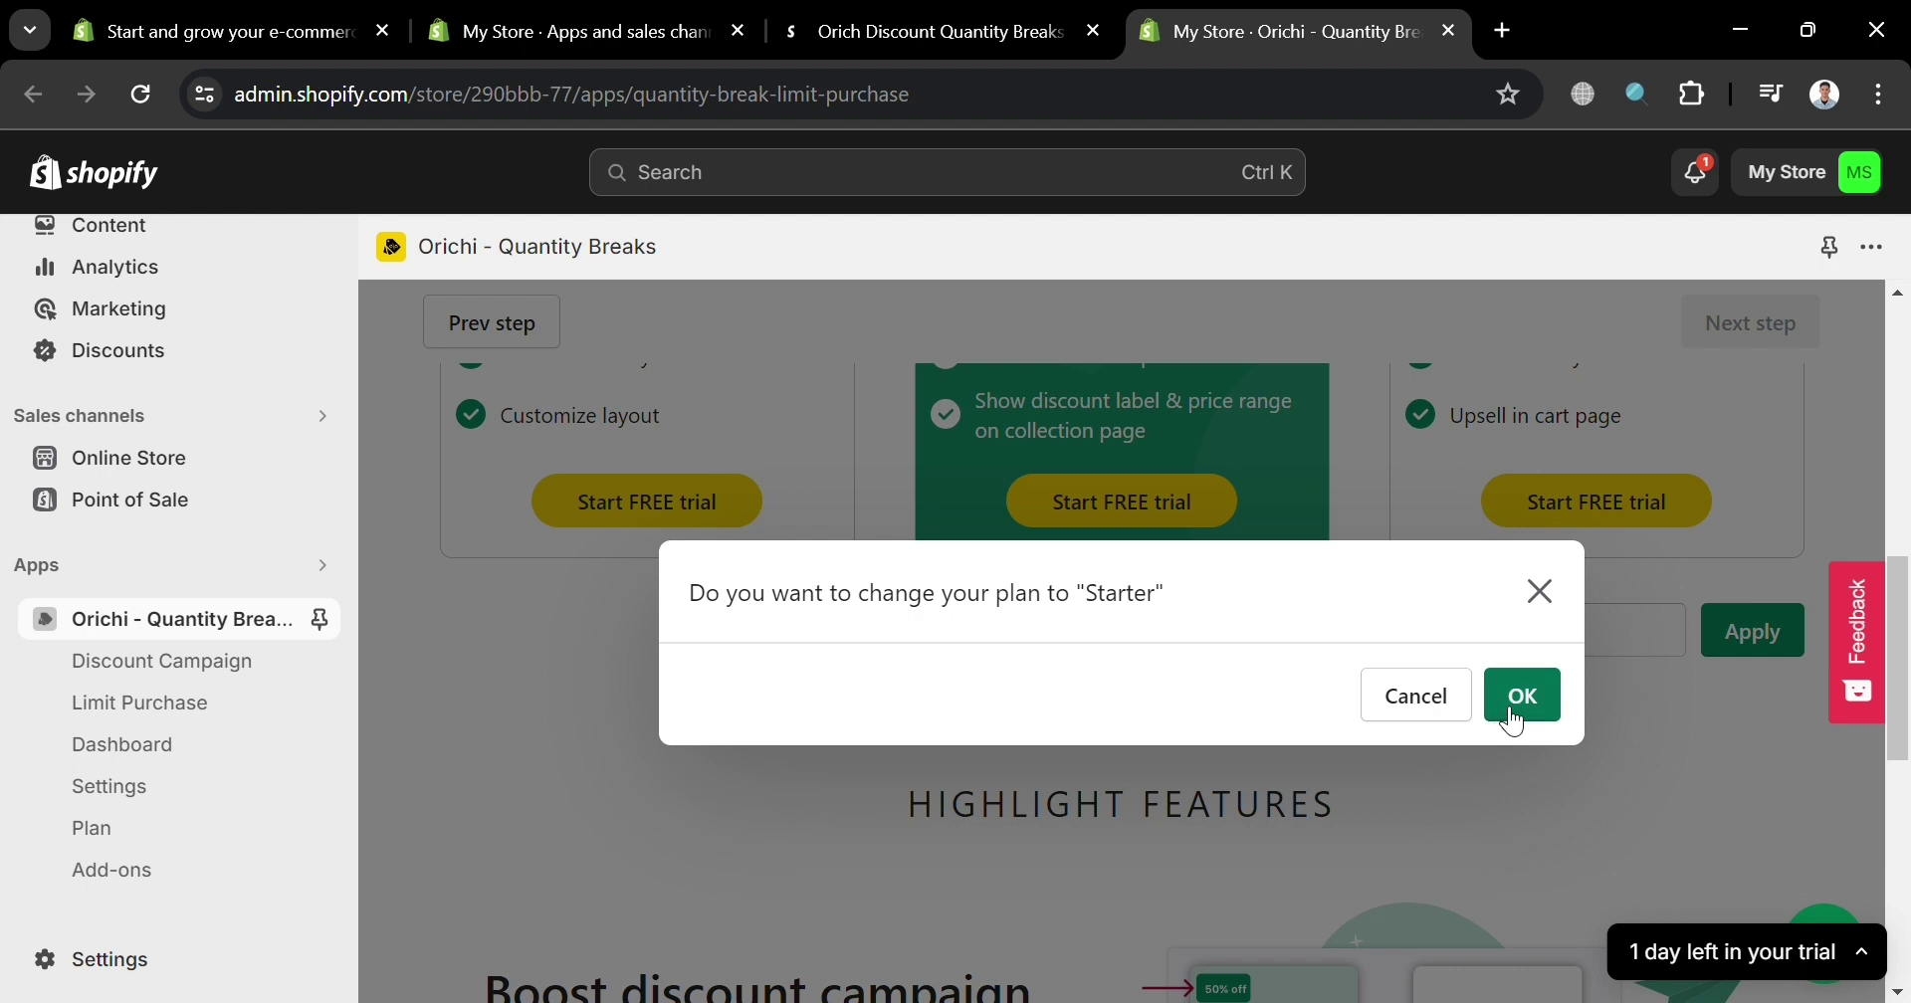
left_click(1512, 718)
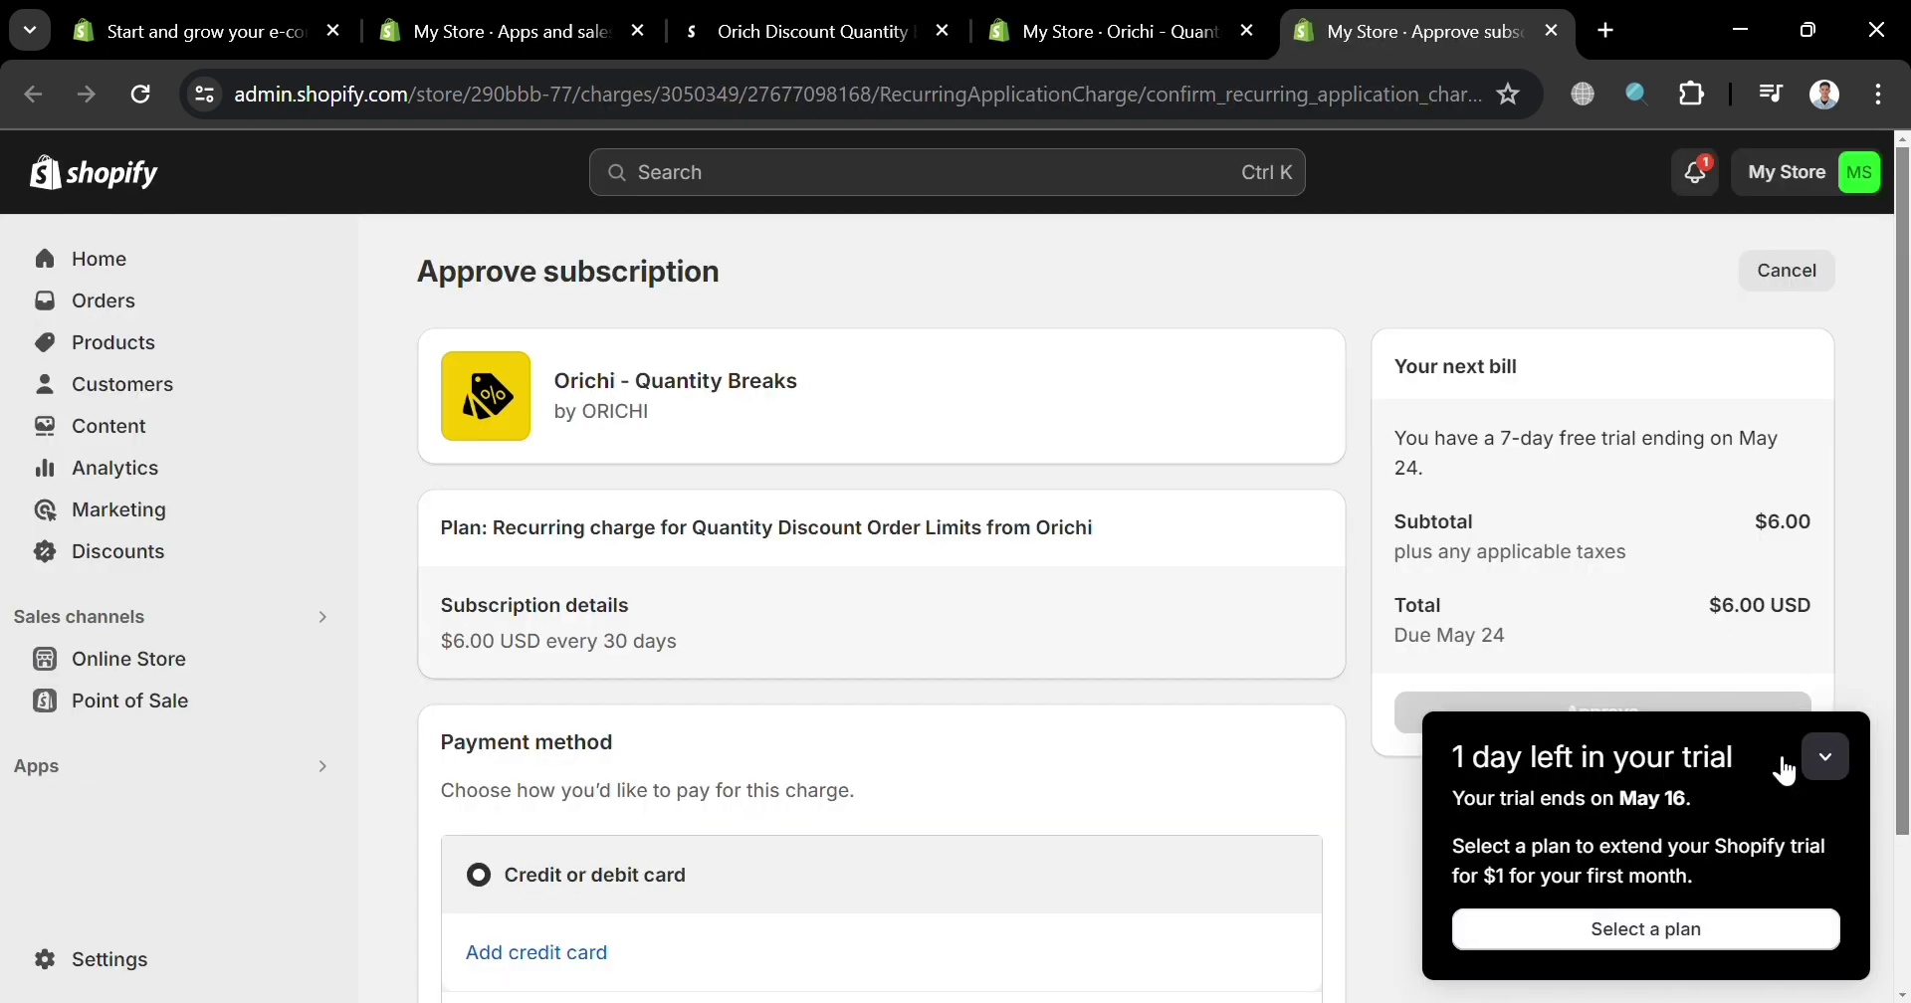
left_click(1827, 758)
Step: Pay with PayPal and approve the $6.00 USD every-30-days subscription
scroll(995, 816, "down", 2)
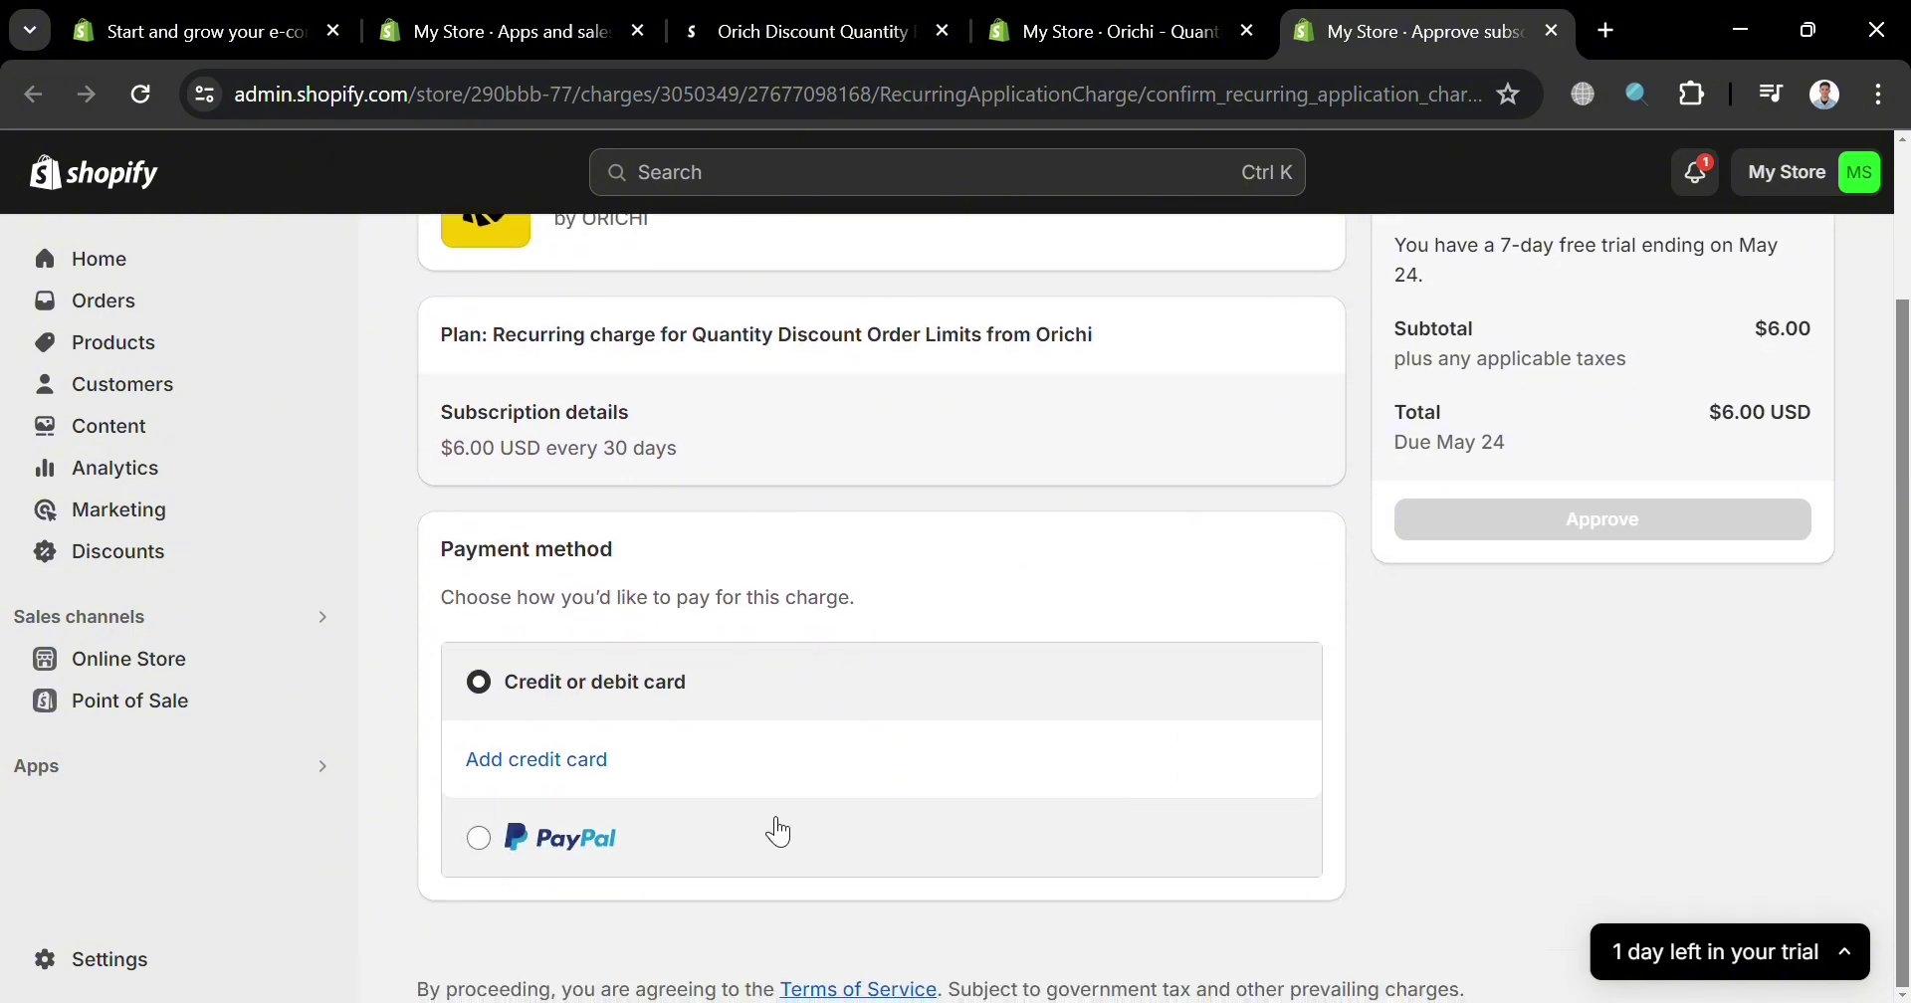
left_click(568, 844)
scroll(836, 954, "down", 1)
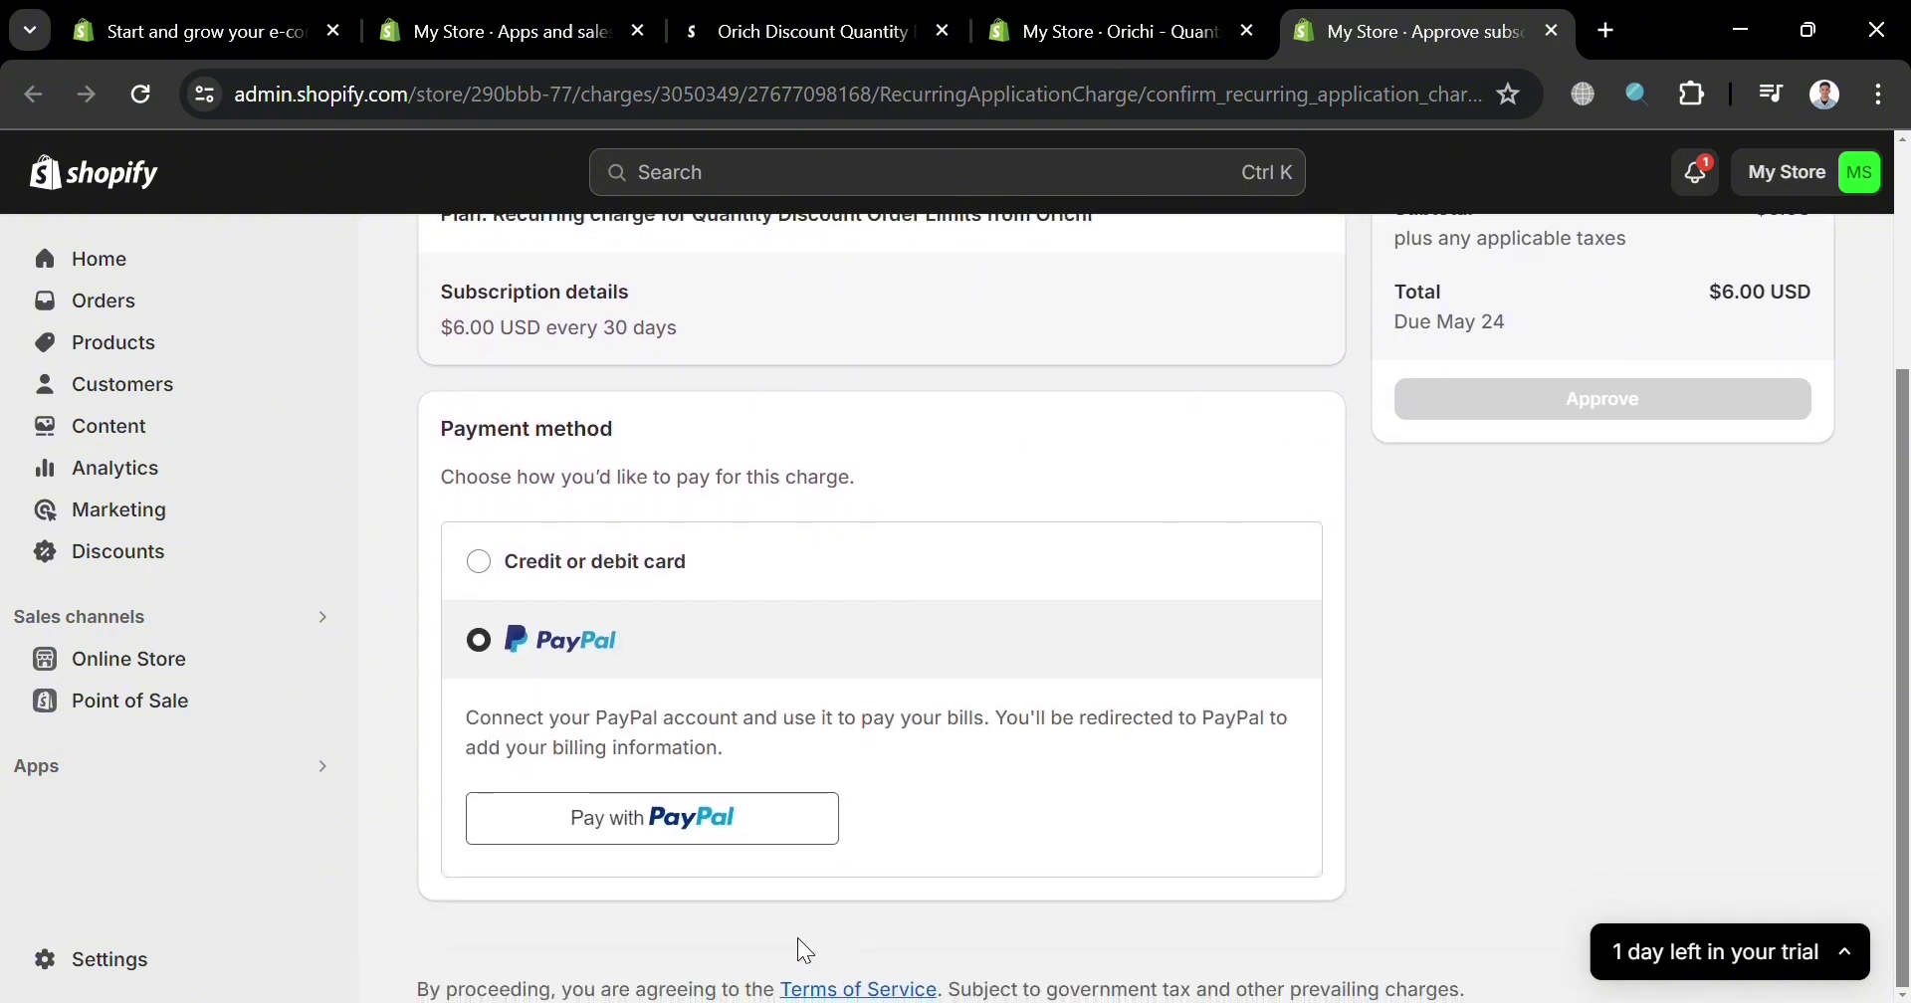
left_click(670, 823)
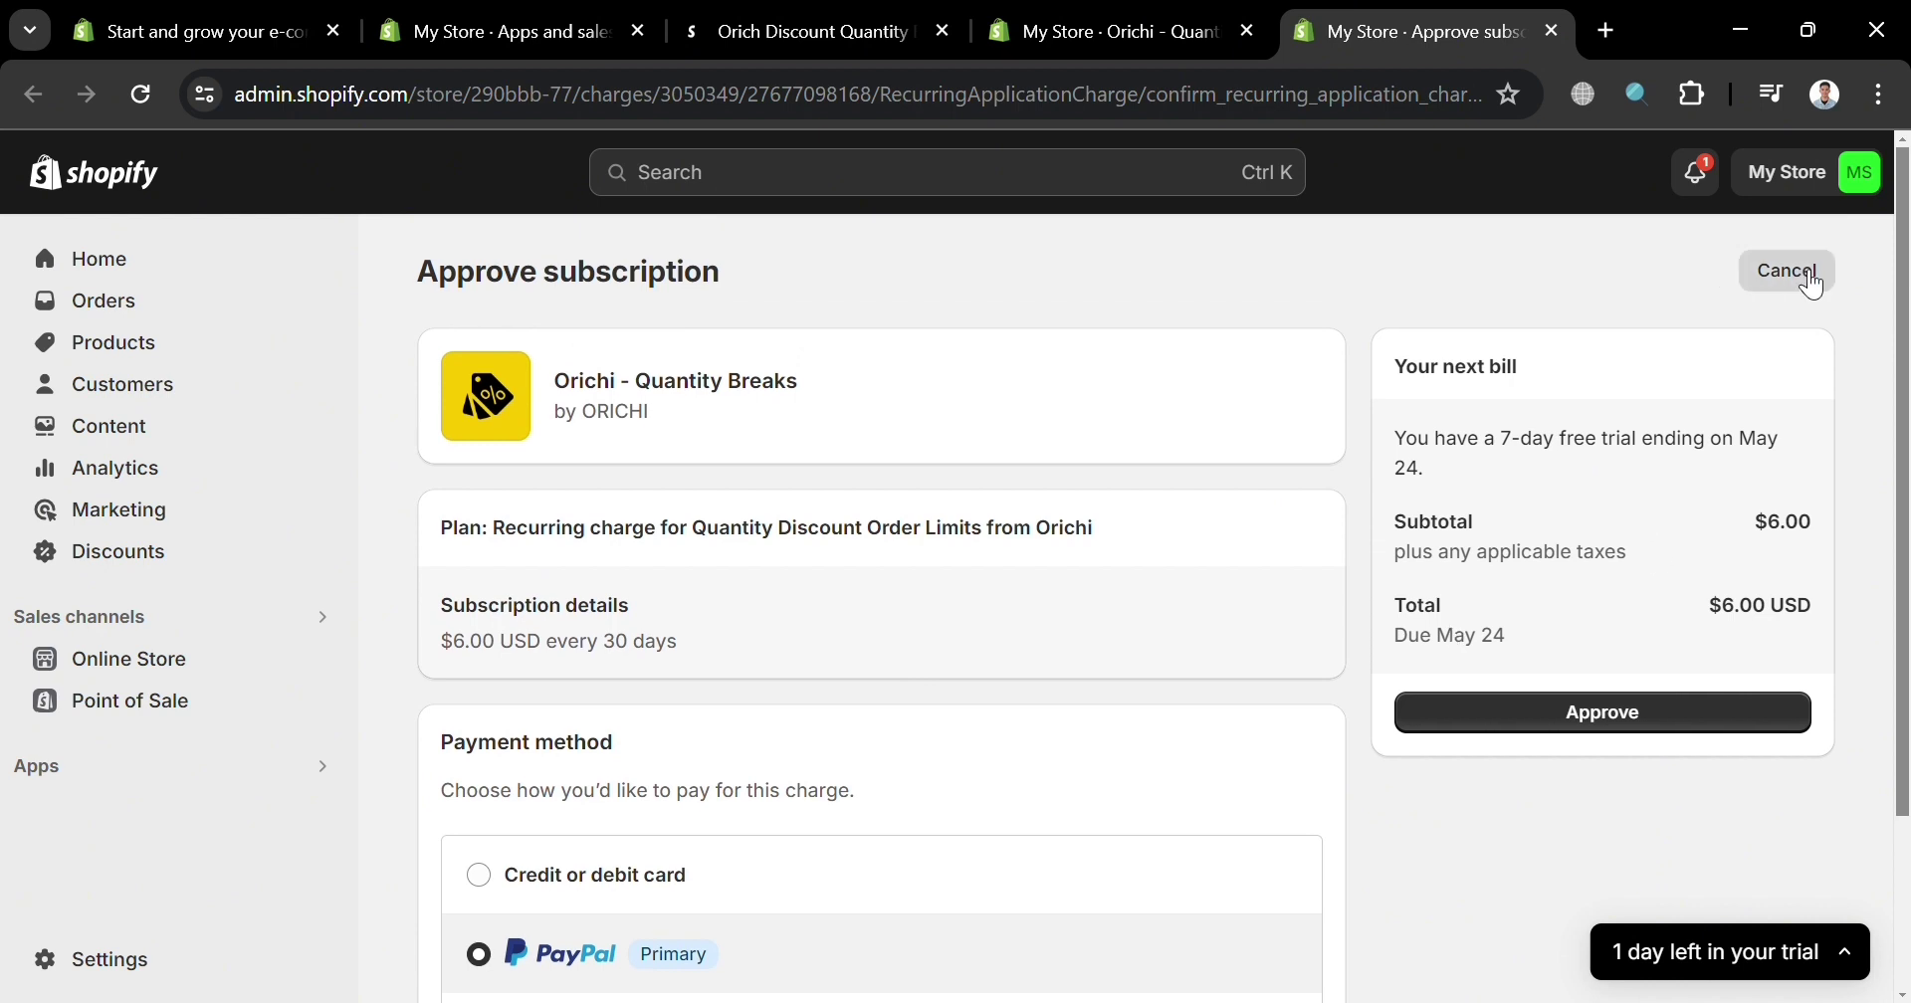
left_click(1642, 701)
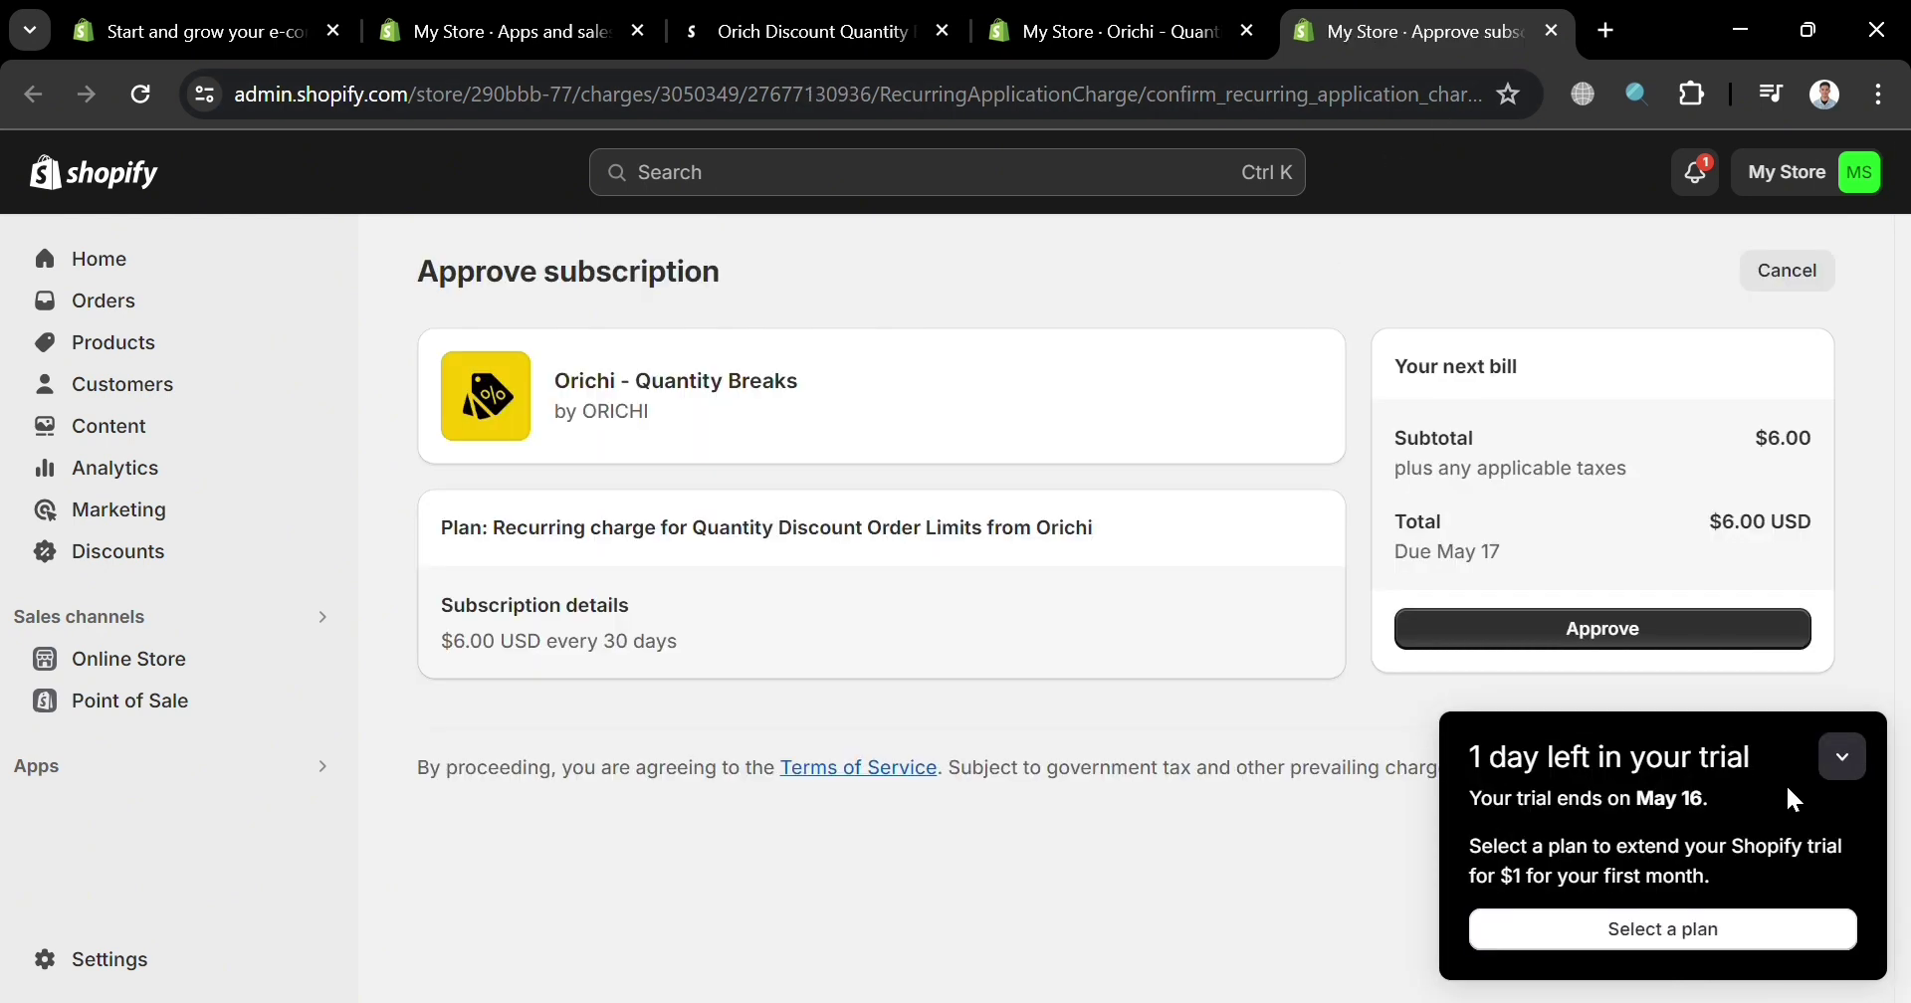
left_click(1588, 642)
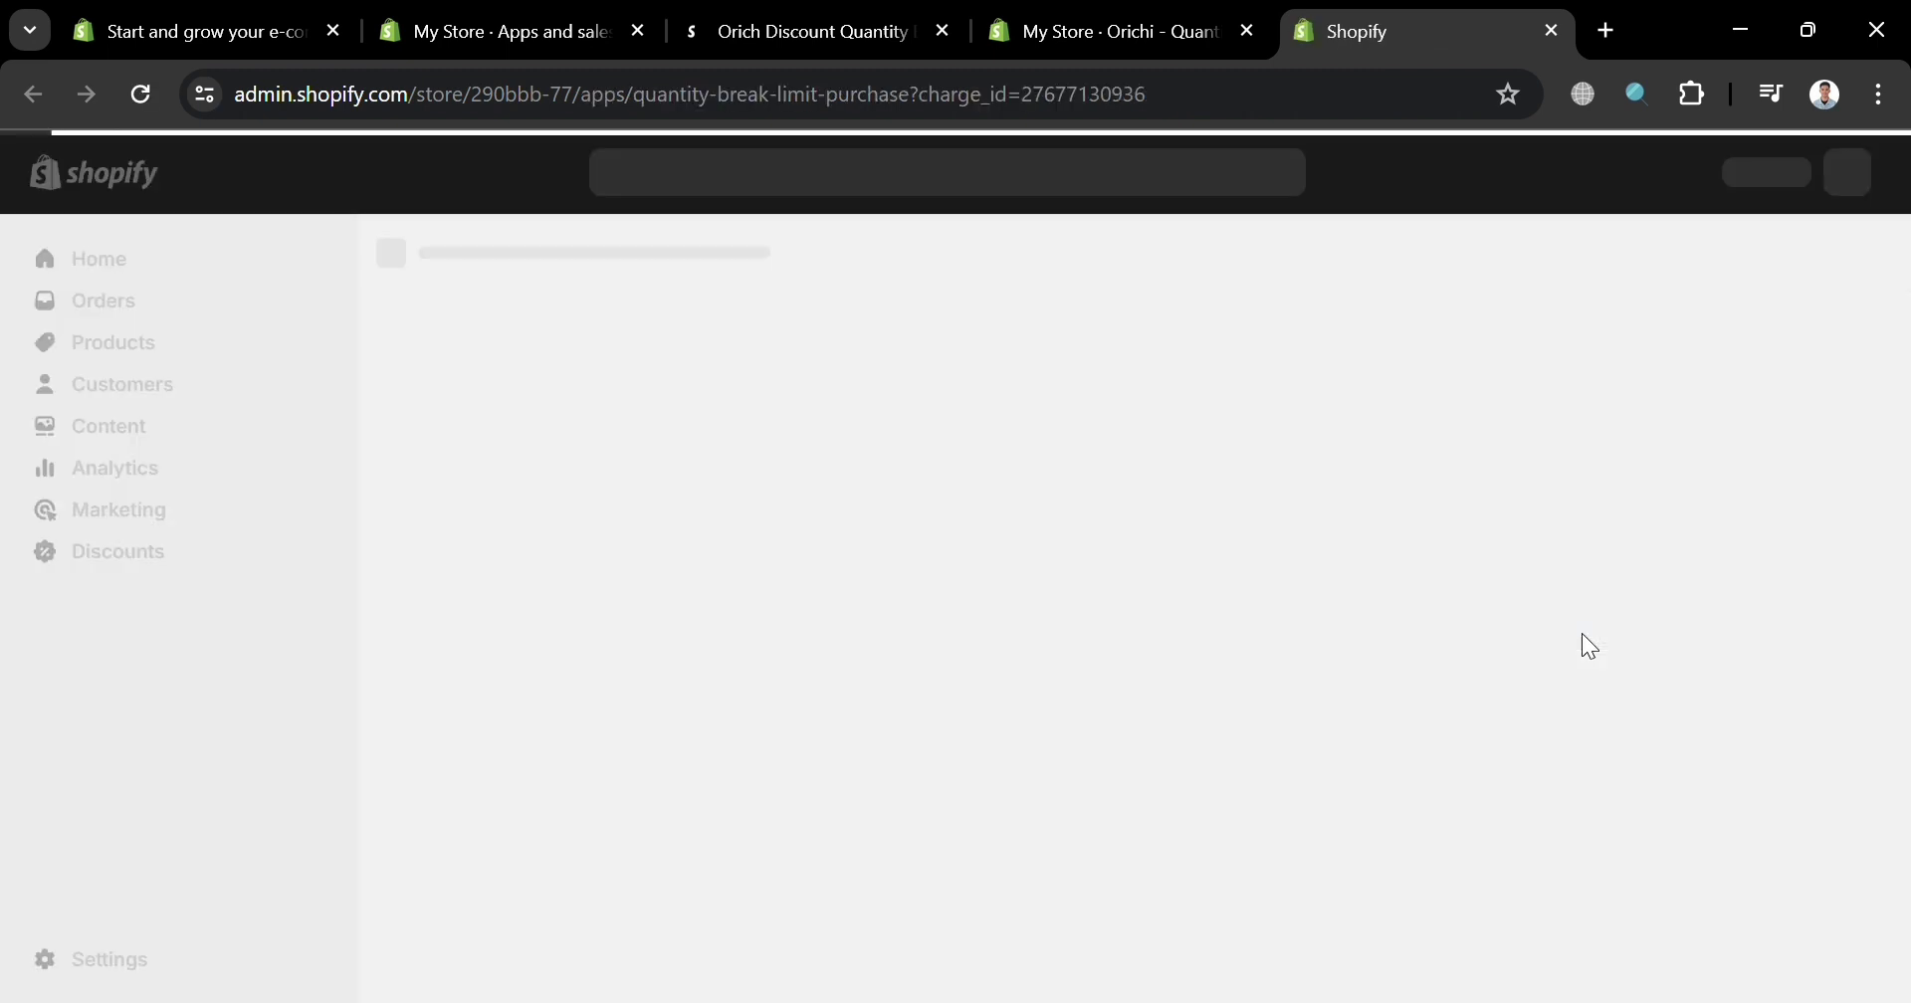
Step: Finish the plan step and begin a product/variant-level purchase limit campaign
scroll(1286, 520, "down", 6)
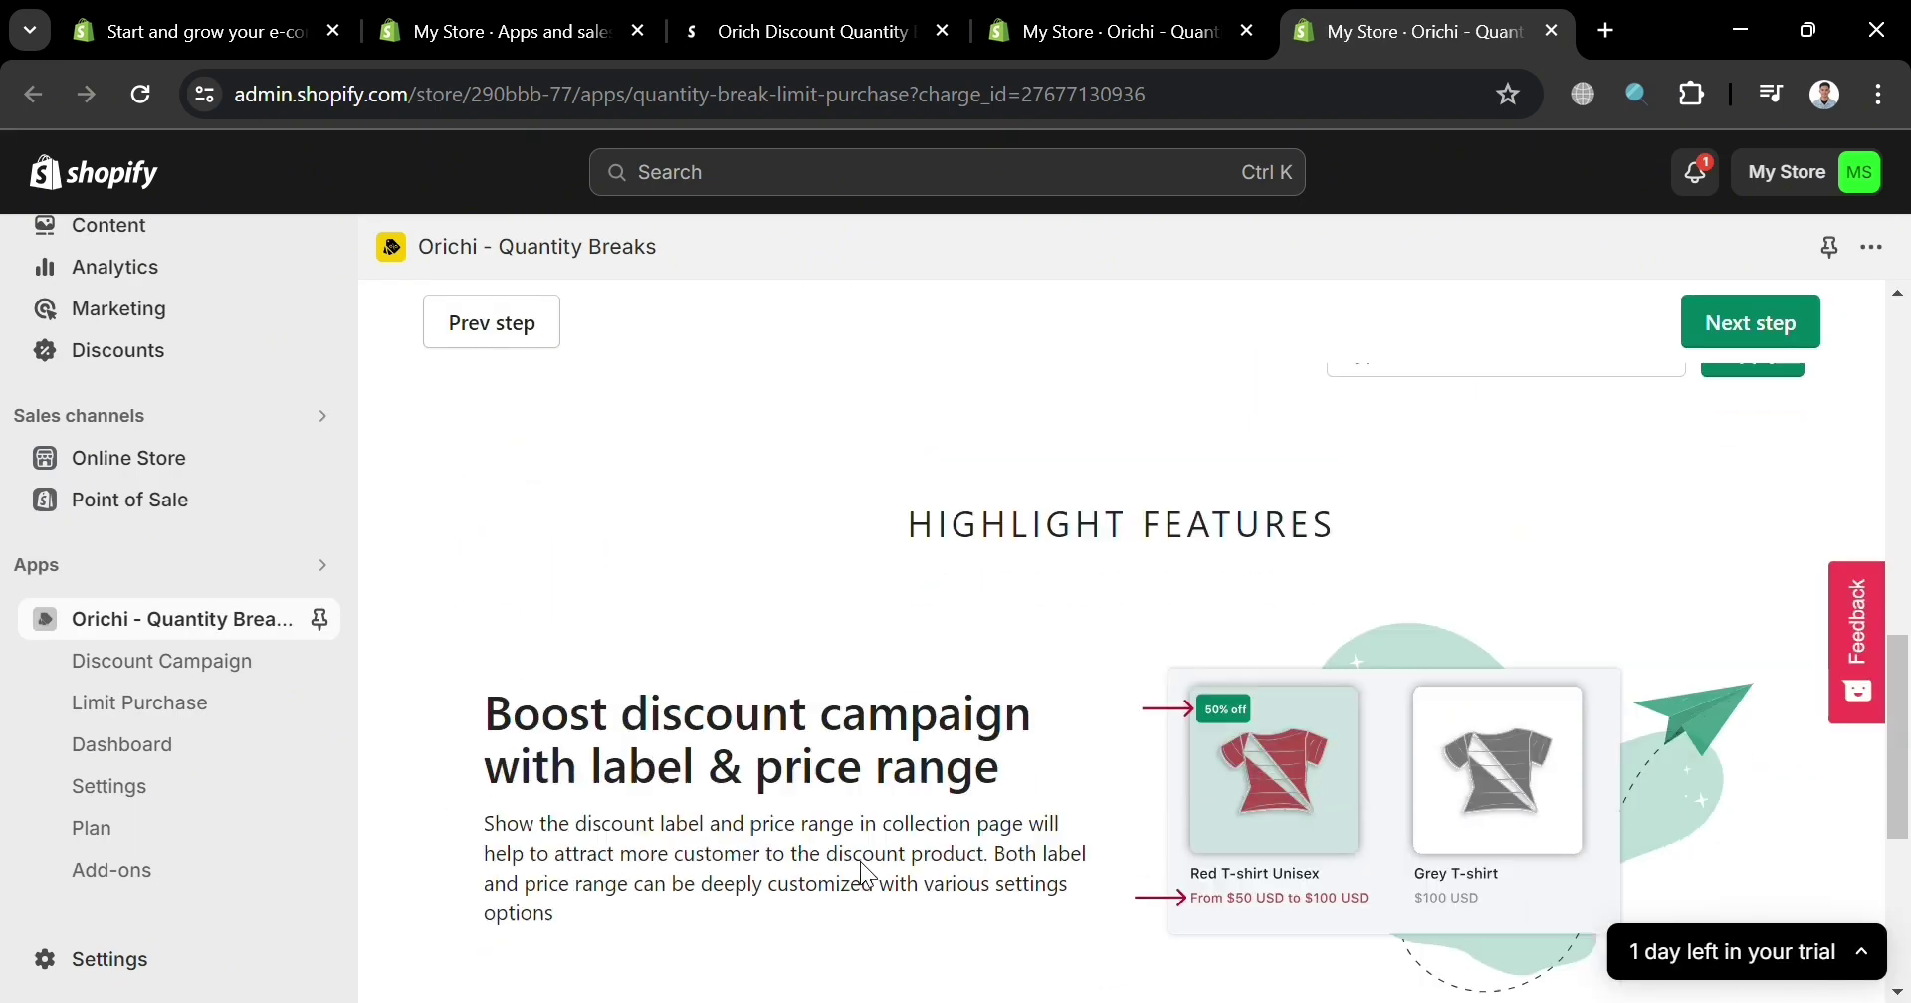
scroll(858, 862, "up", 10)
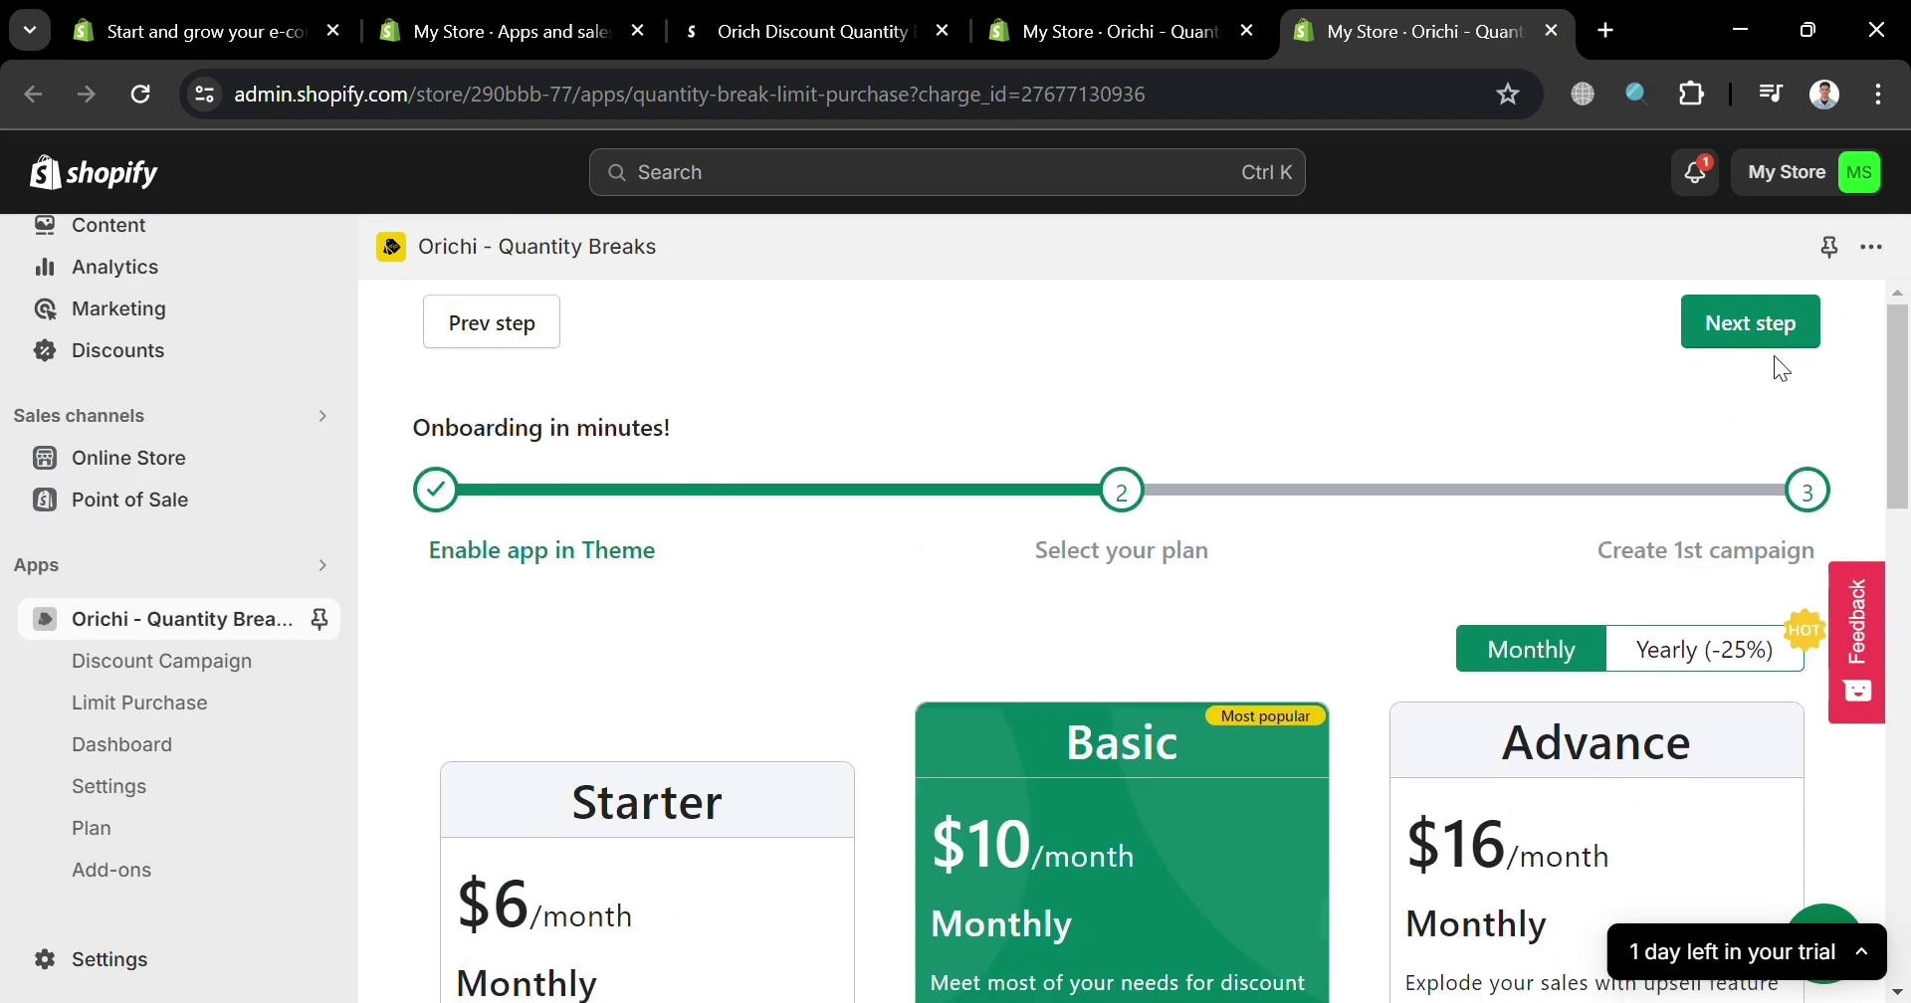
left_click(1777, 339)
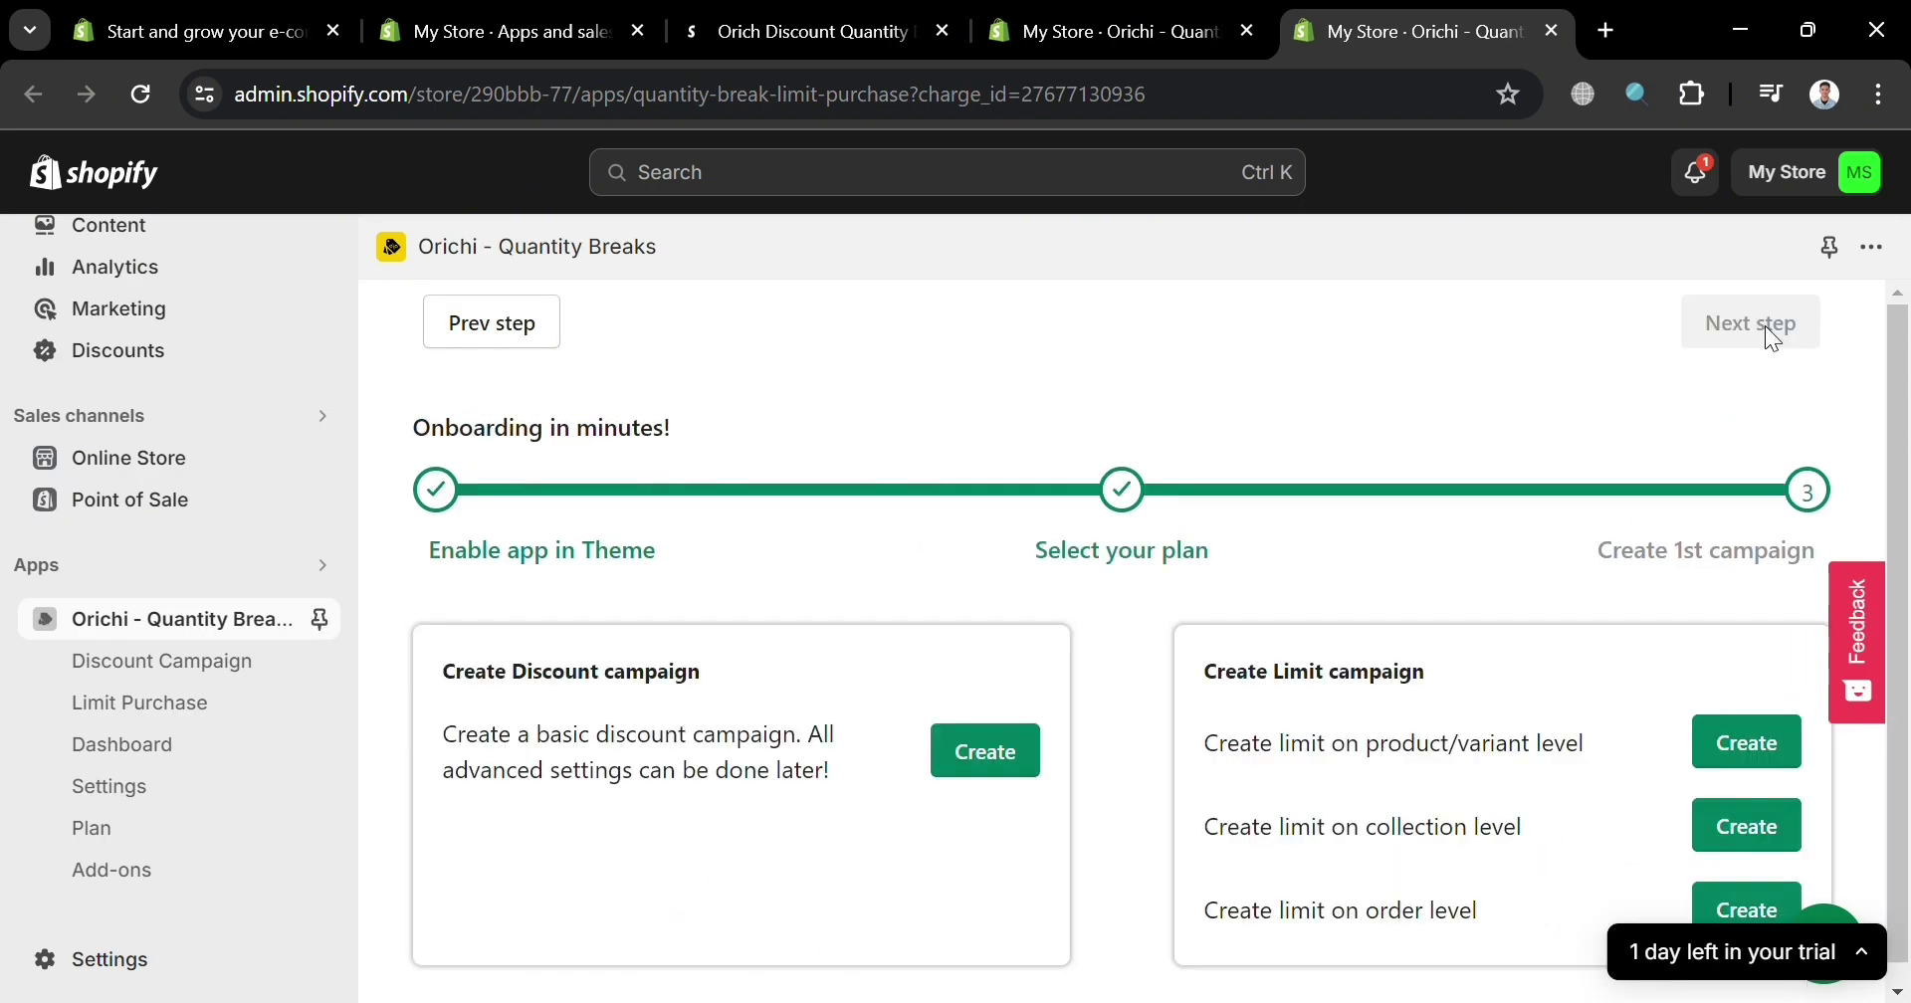
scroll(577, 677, "down", 1)
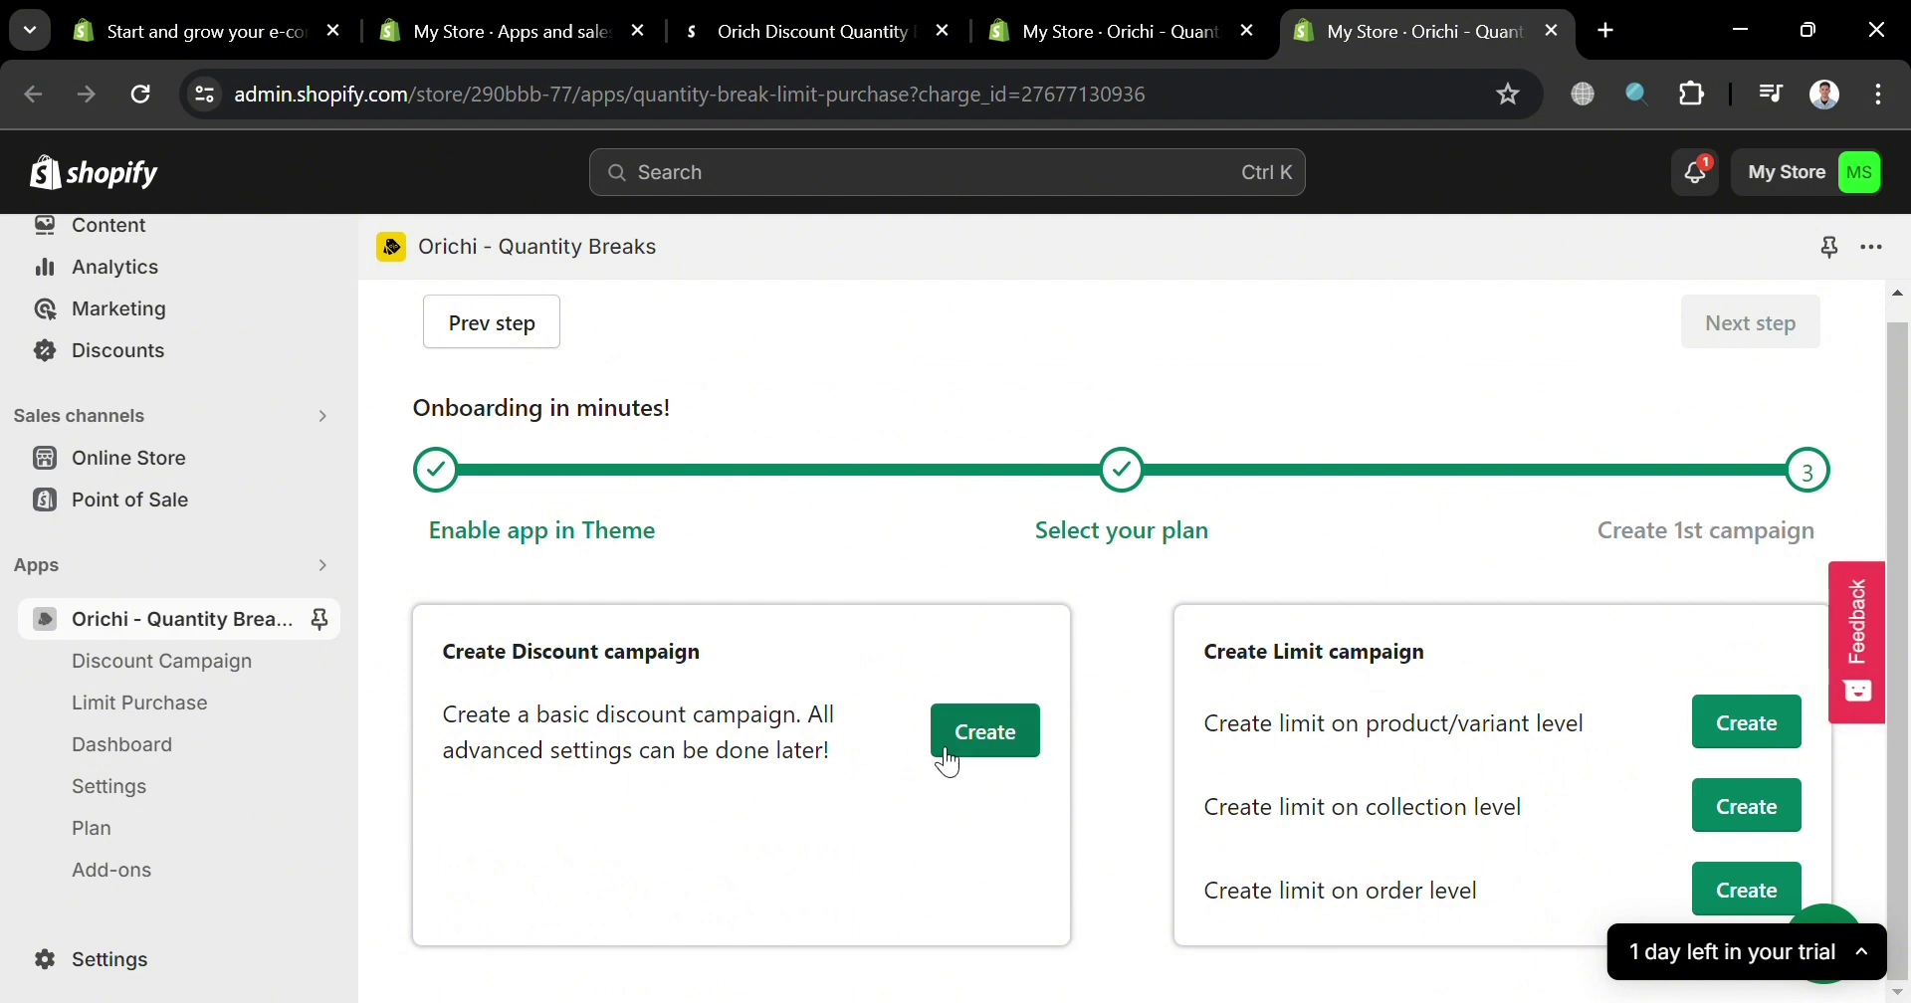
left_click(161, 713)
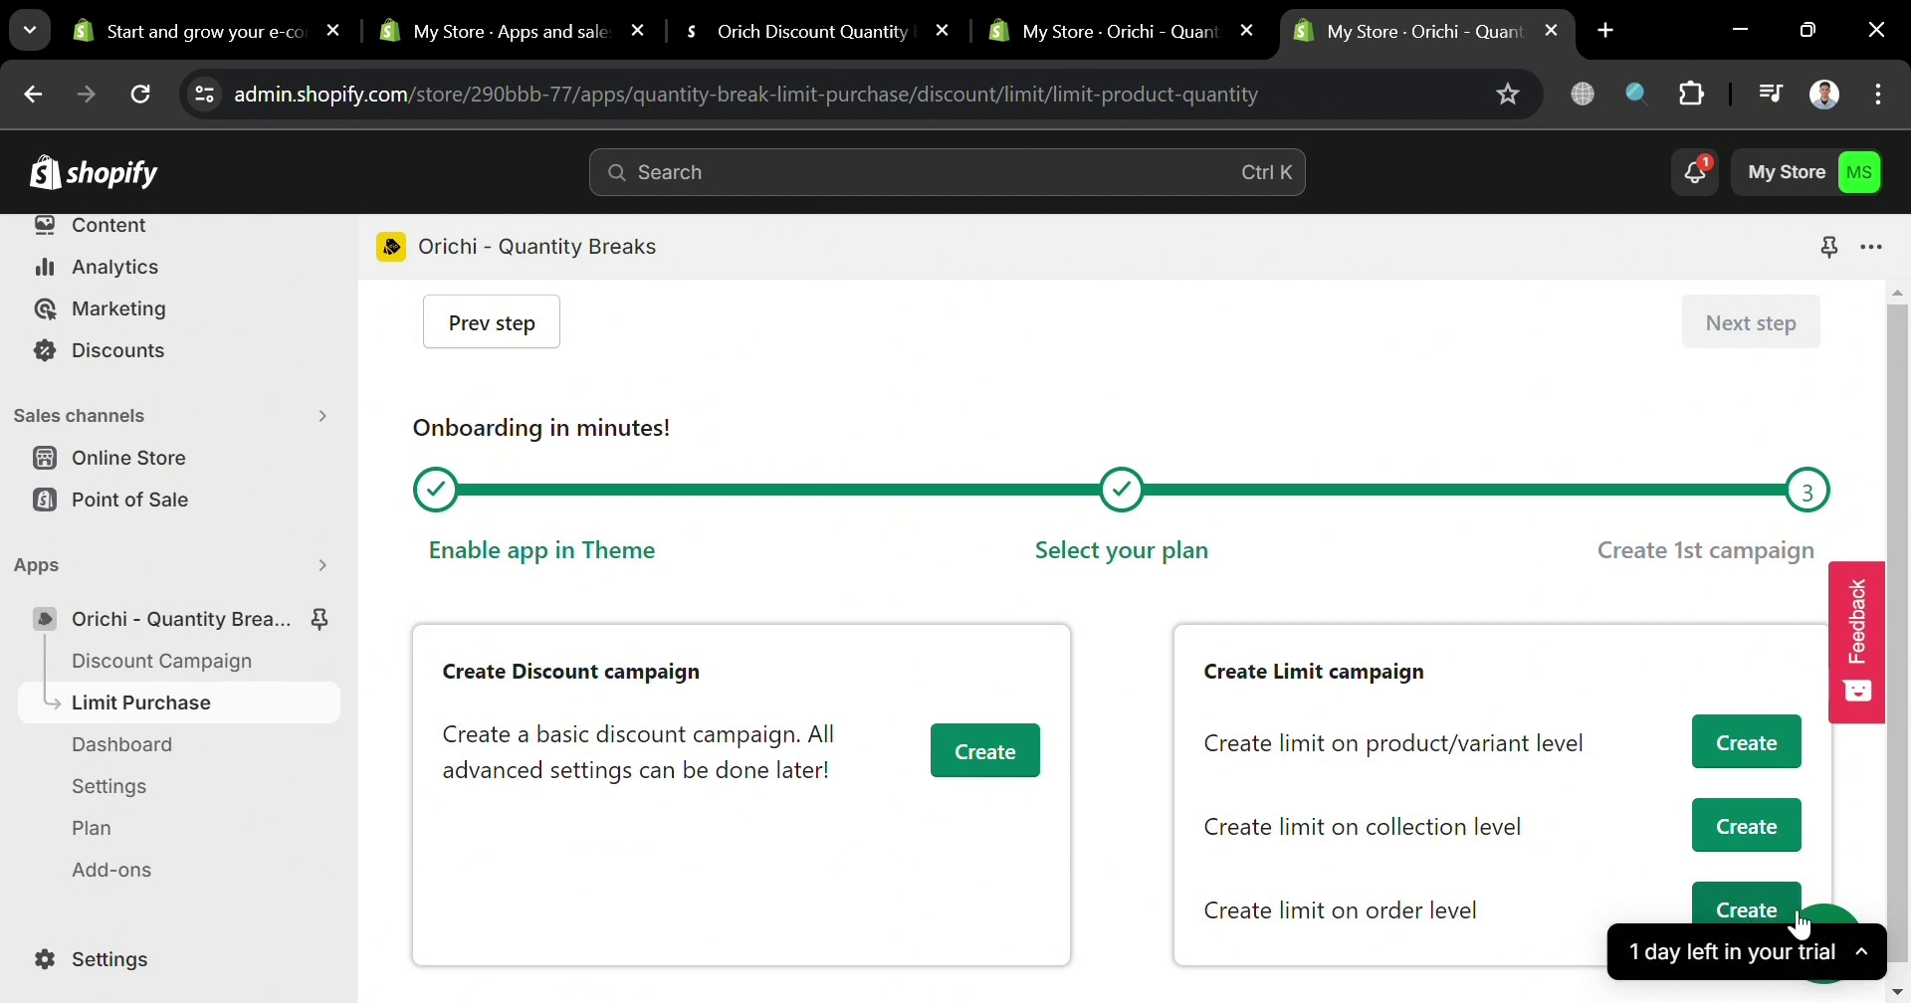
Step: Start an order-level limit and try the minimum total order value fields
left_click(1746, 911)
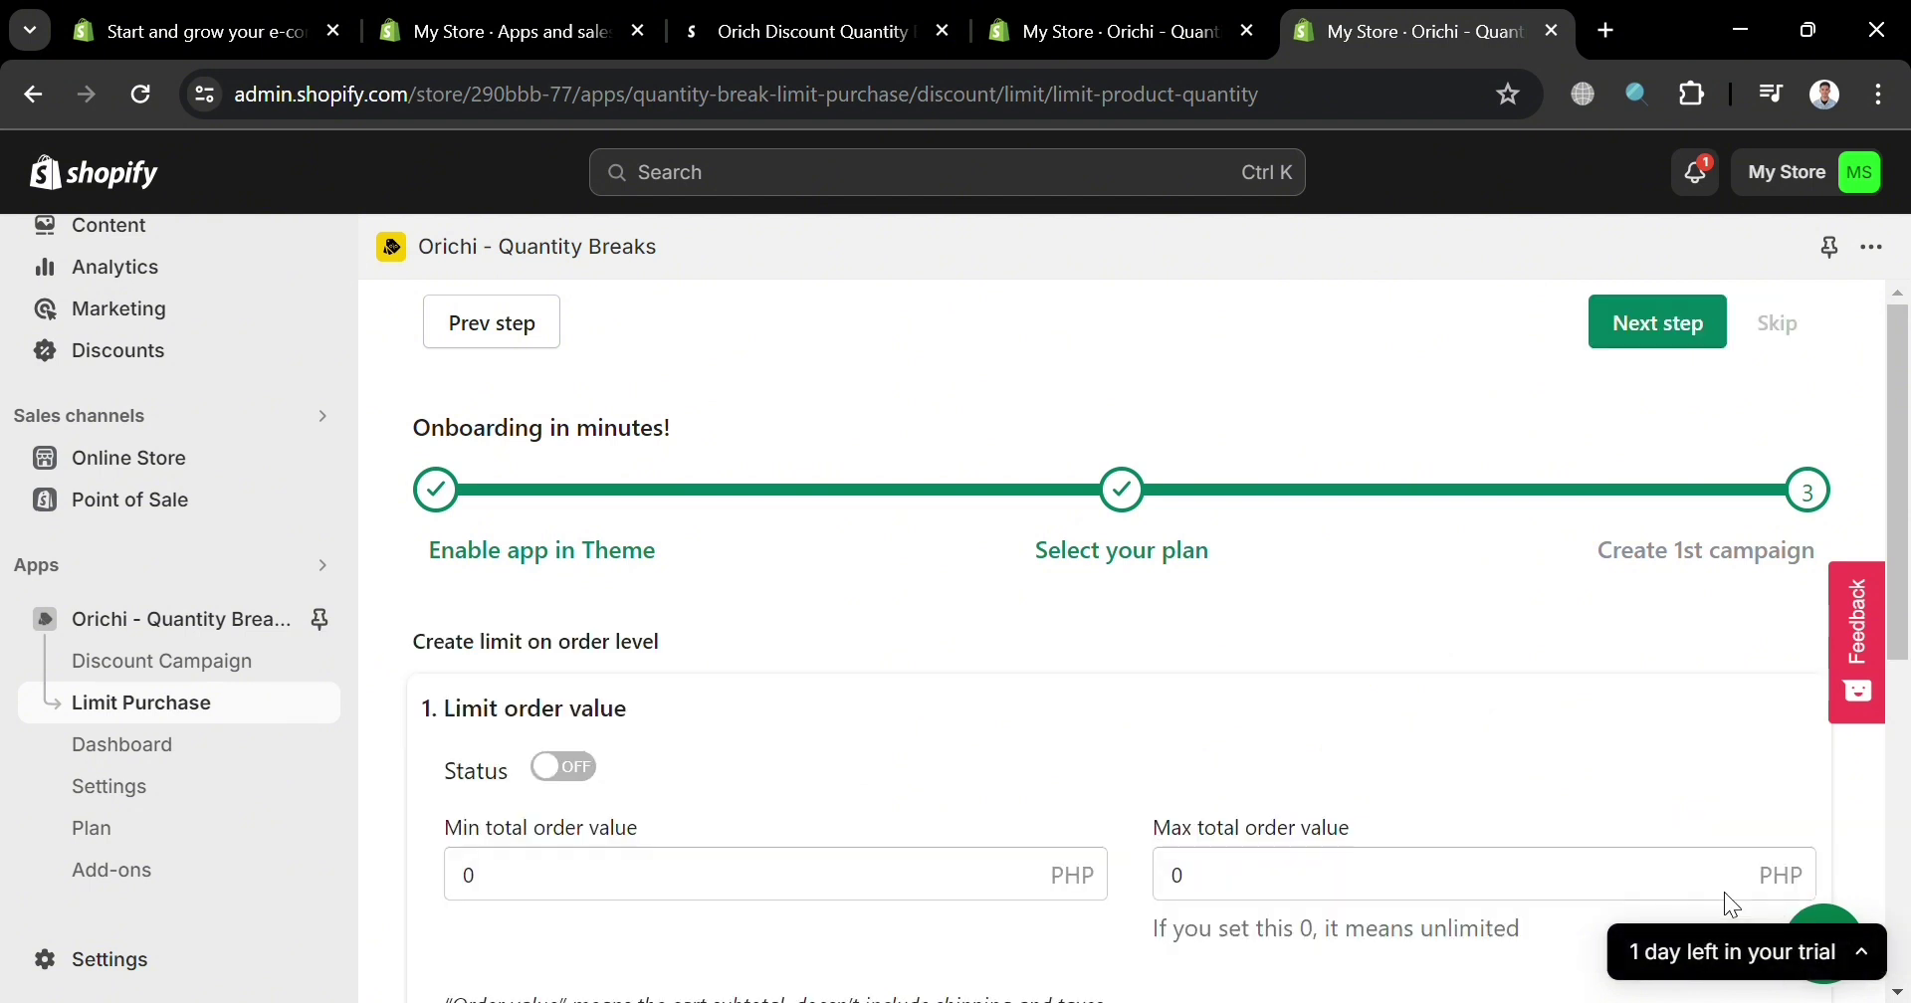
scroll(755, 576, "down", 3)
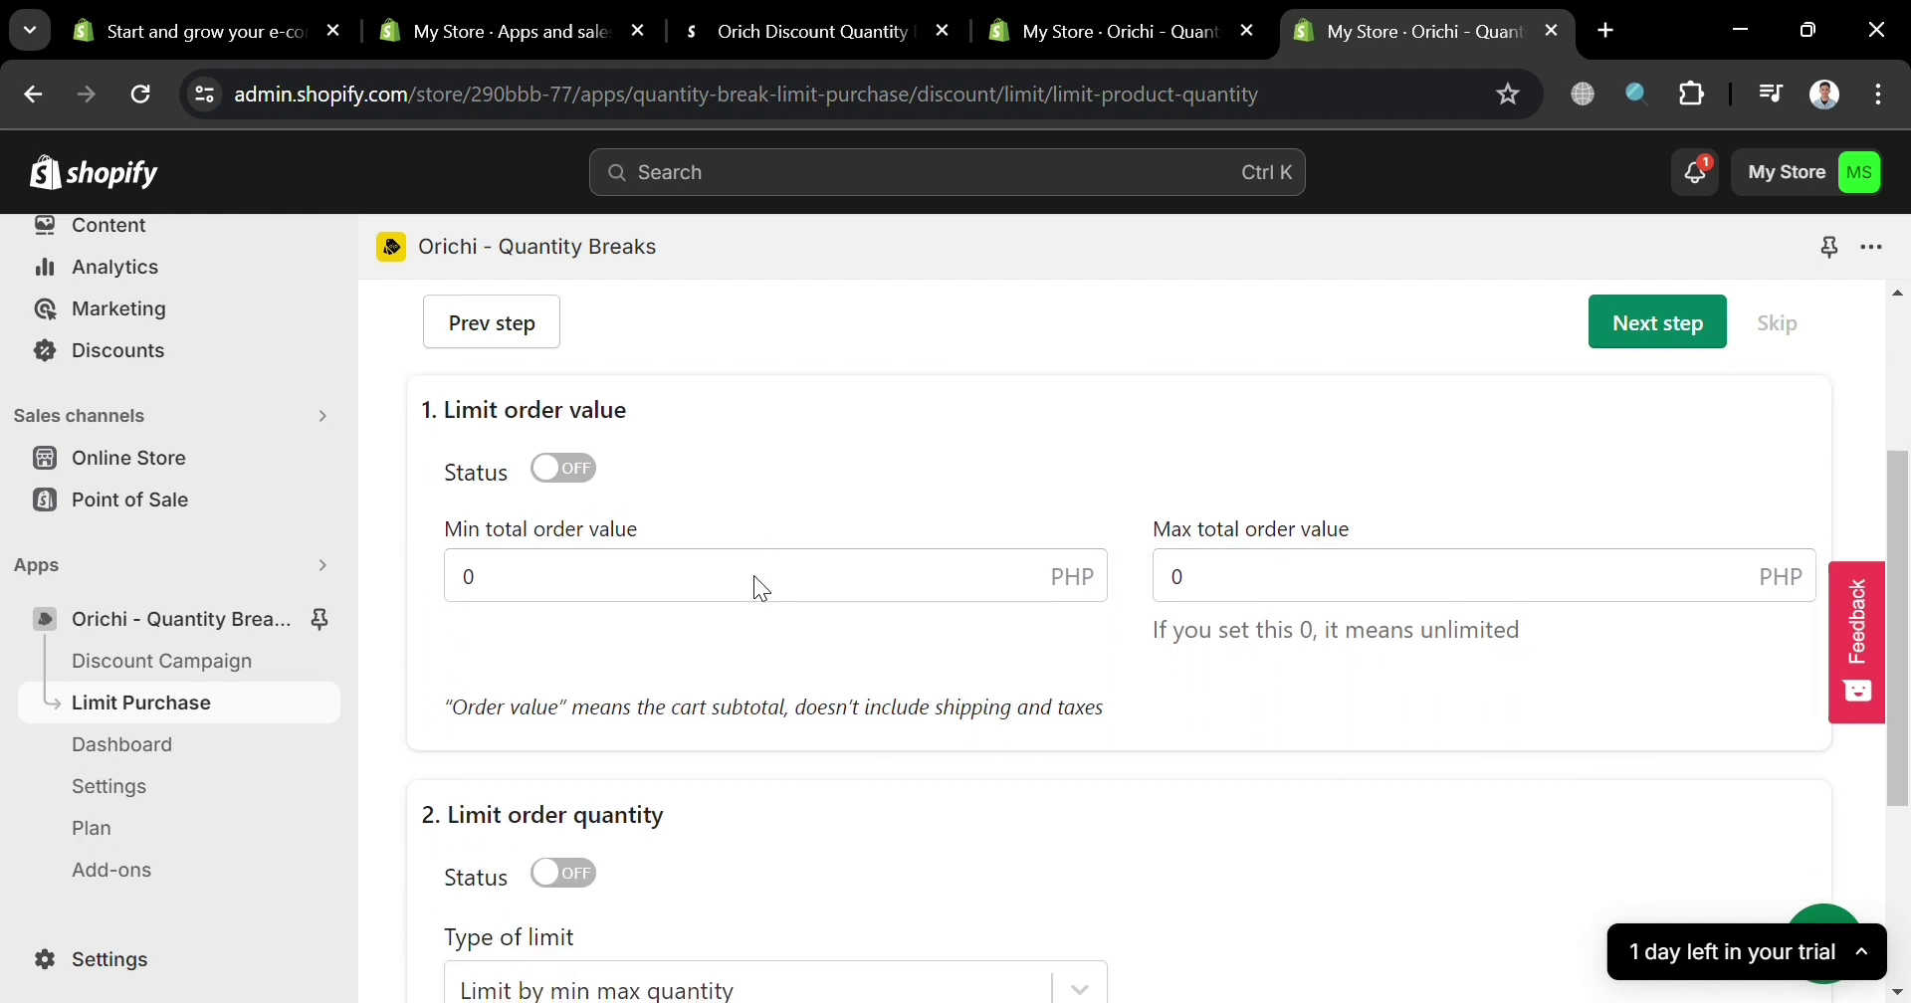
left_click(591, 588)
left_click(898, 637)
left_click(618, 597)
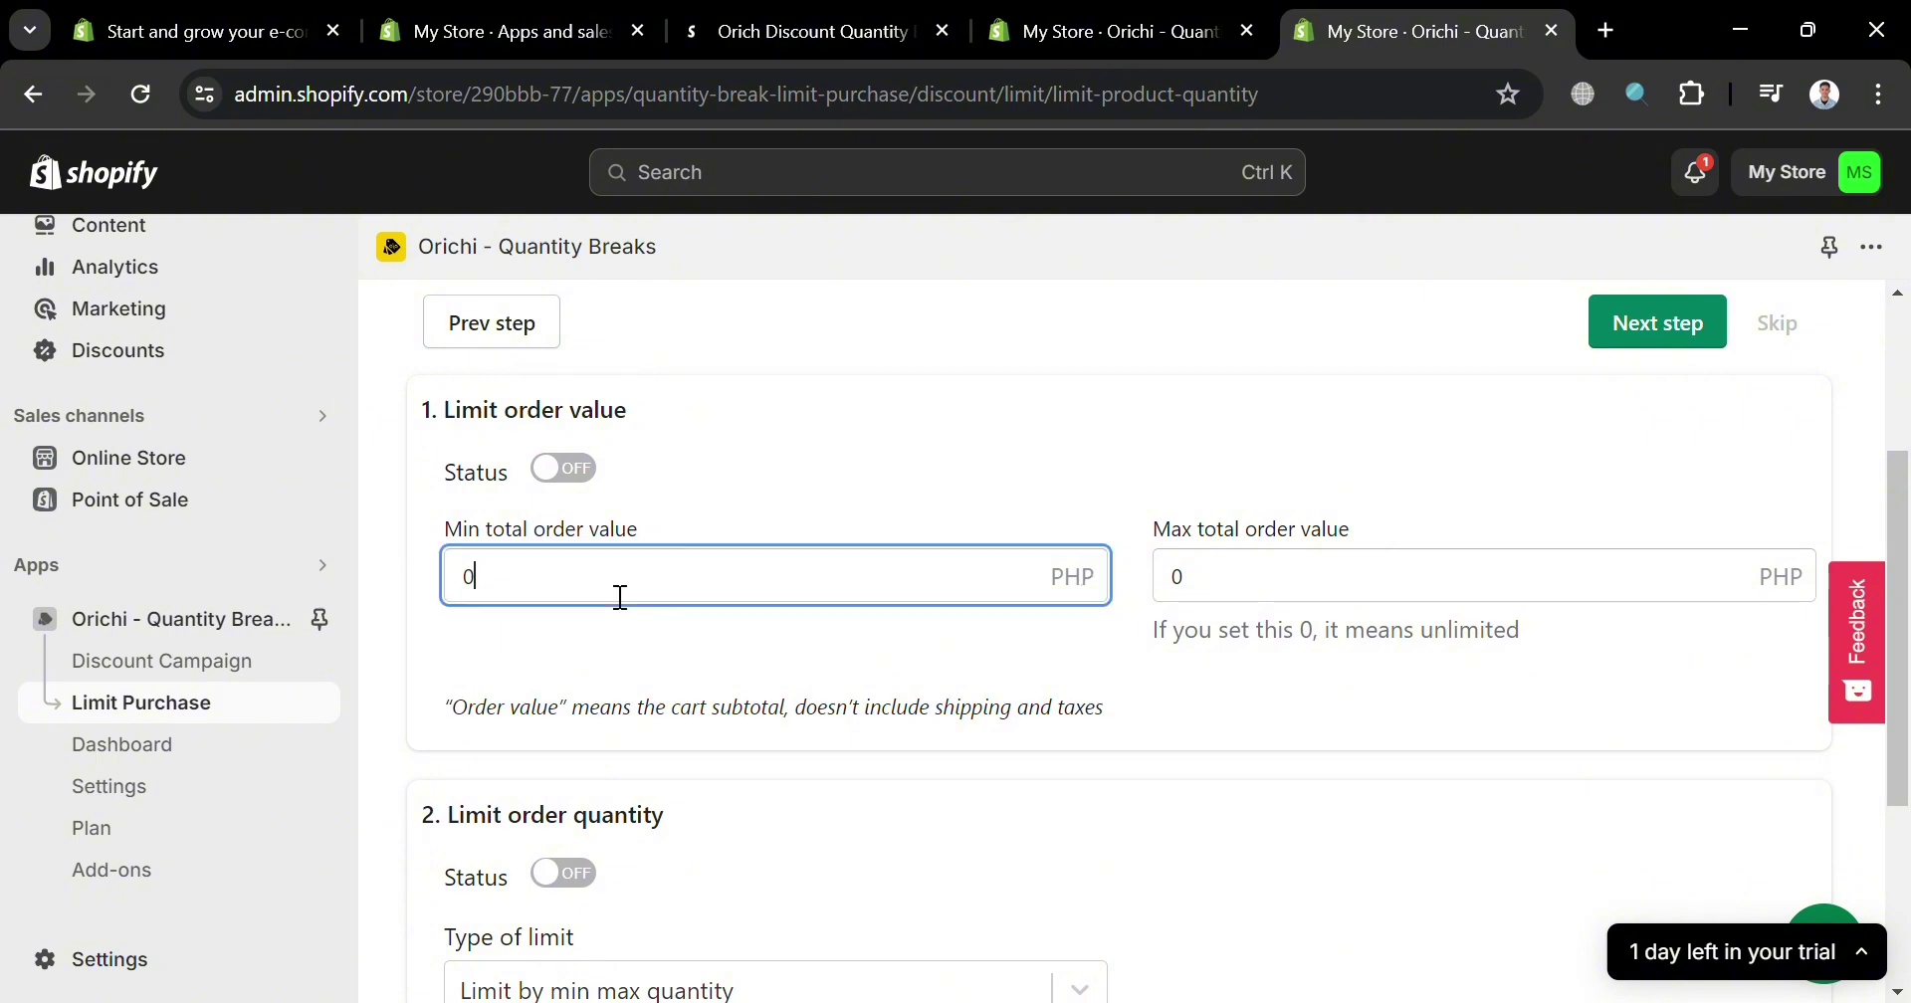
left_click(911, 637)
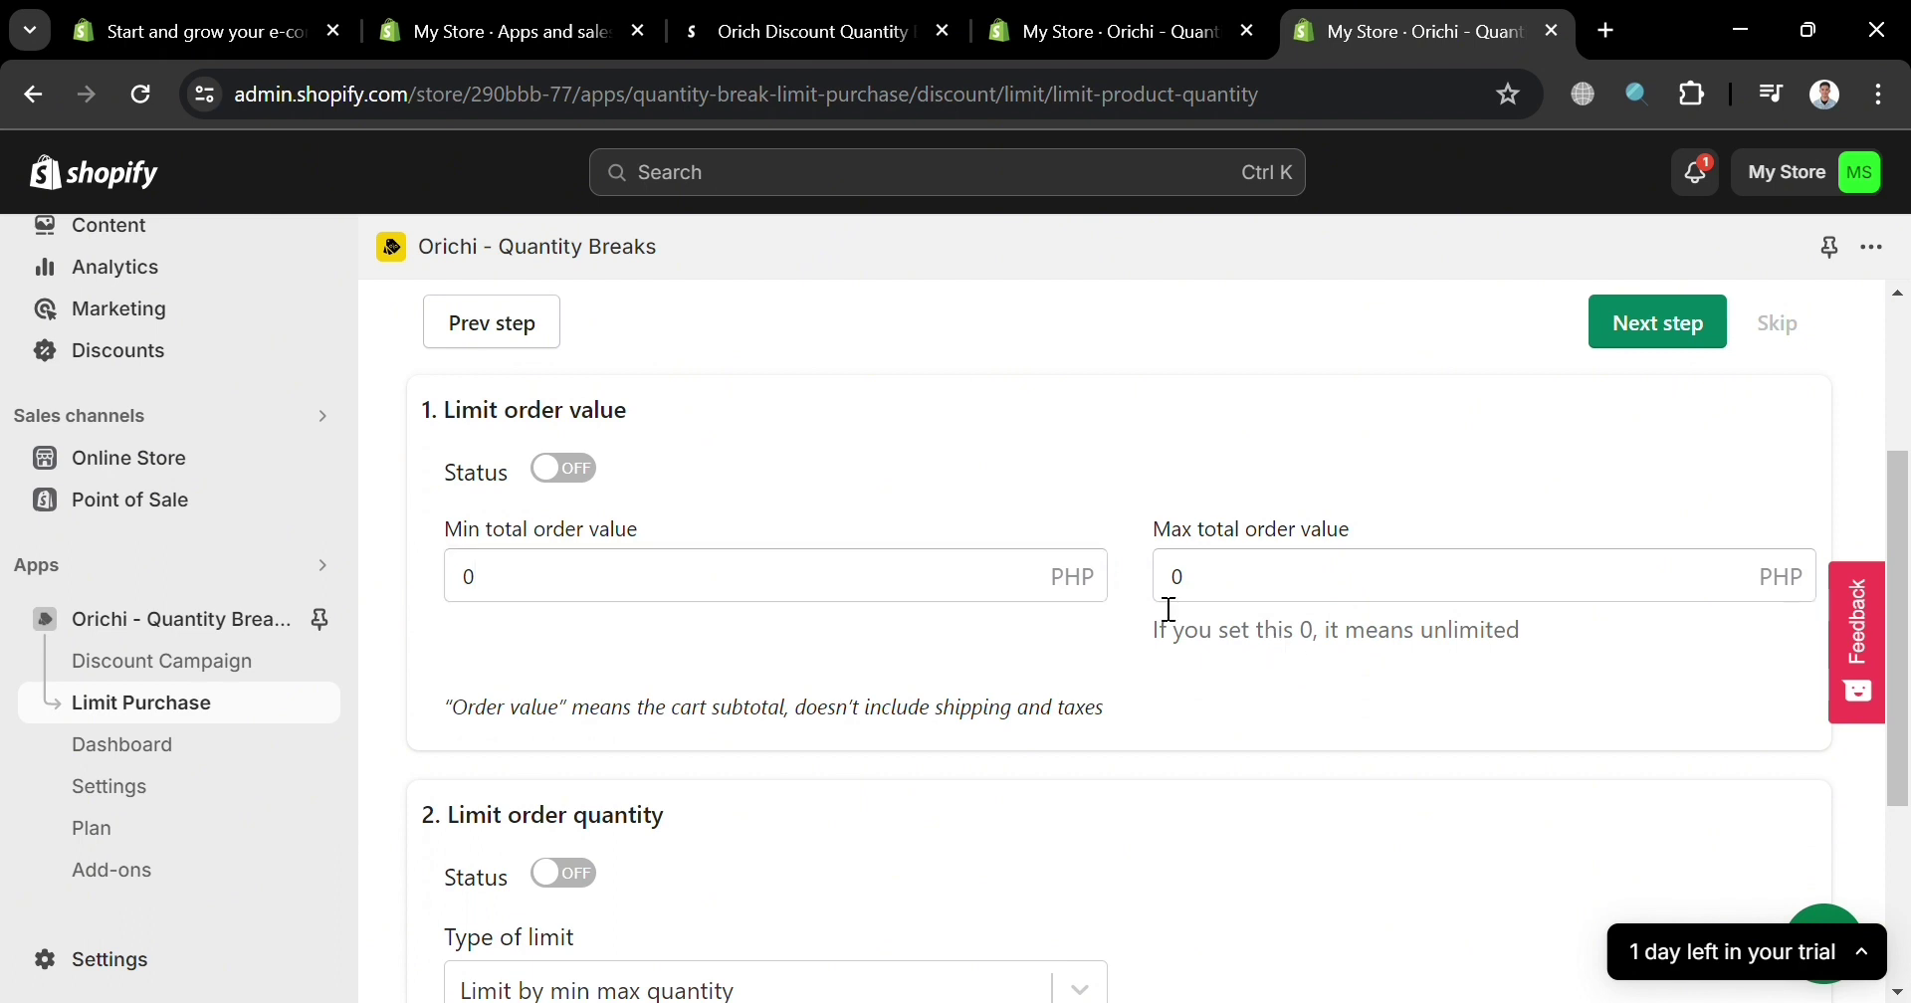
scroll(690, 652, "down", 3)
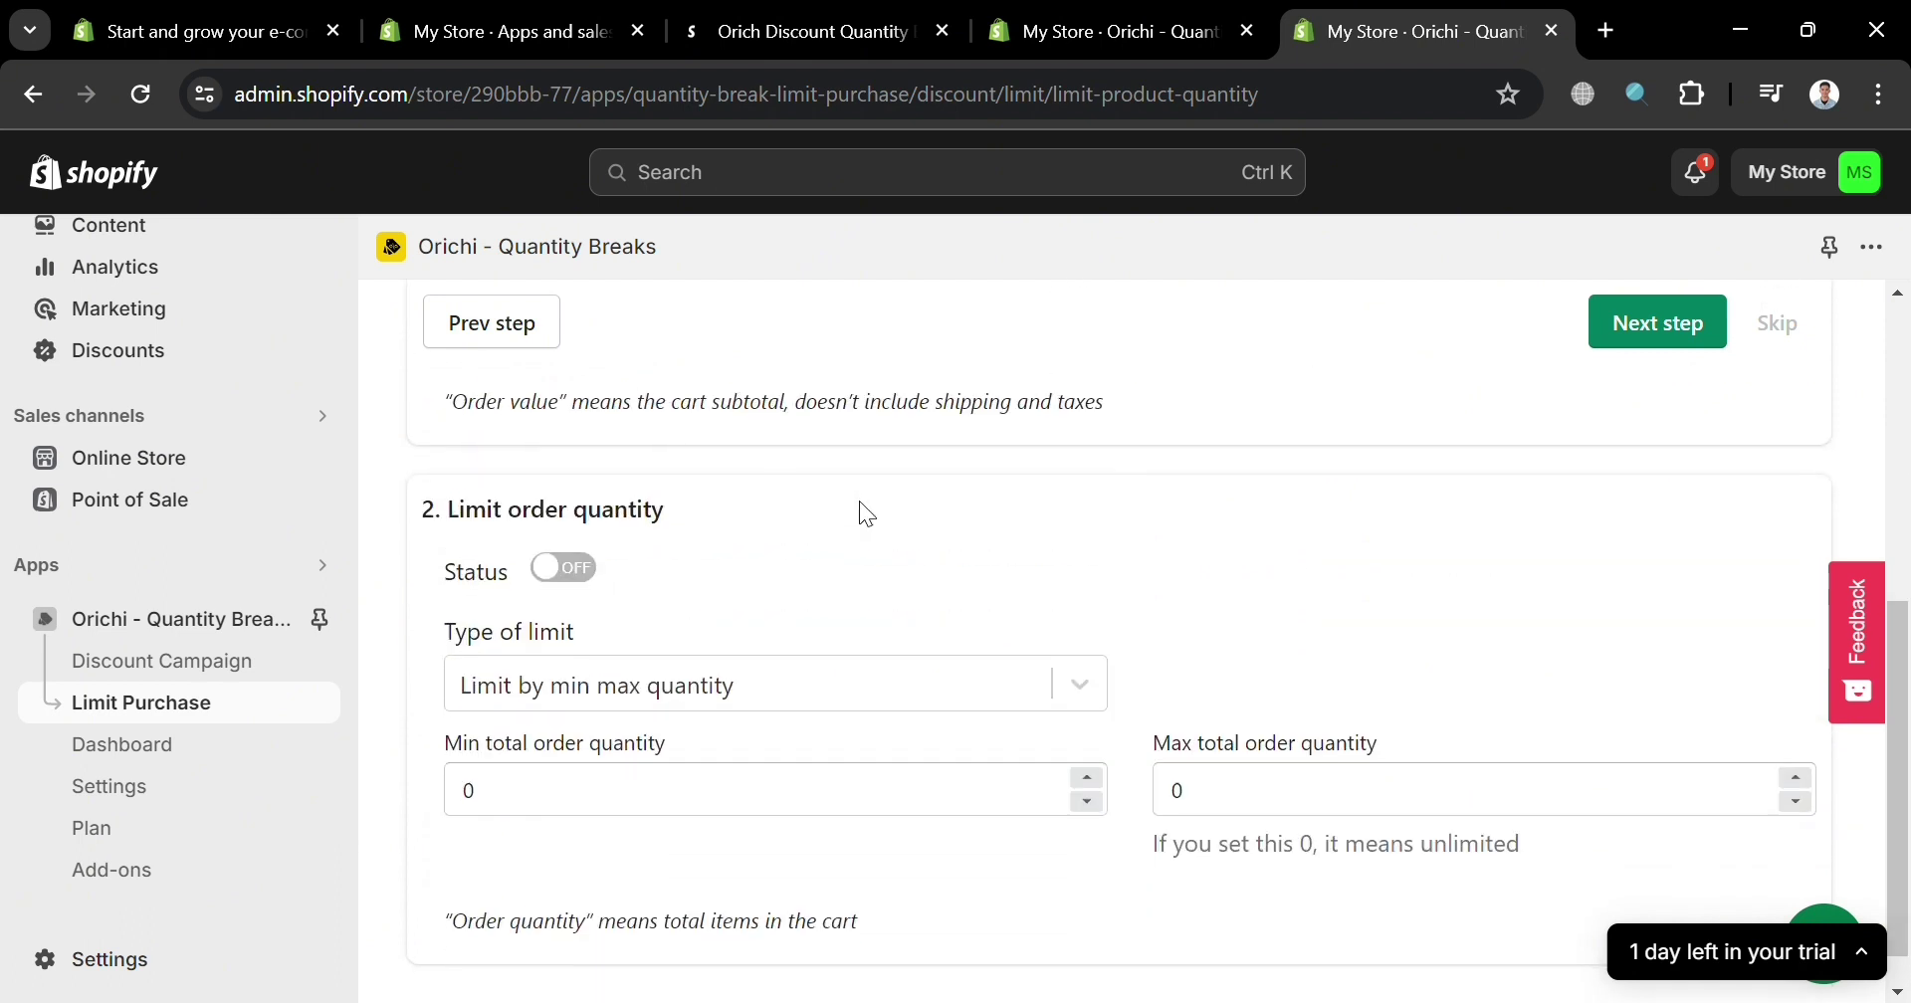
scroll(858, 500, "down", 1)
Step: Enable Limit order quantity by min max quantity with minimum 3 and maximum 0
left_click(555, 520)
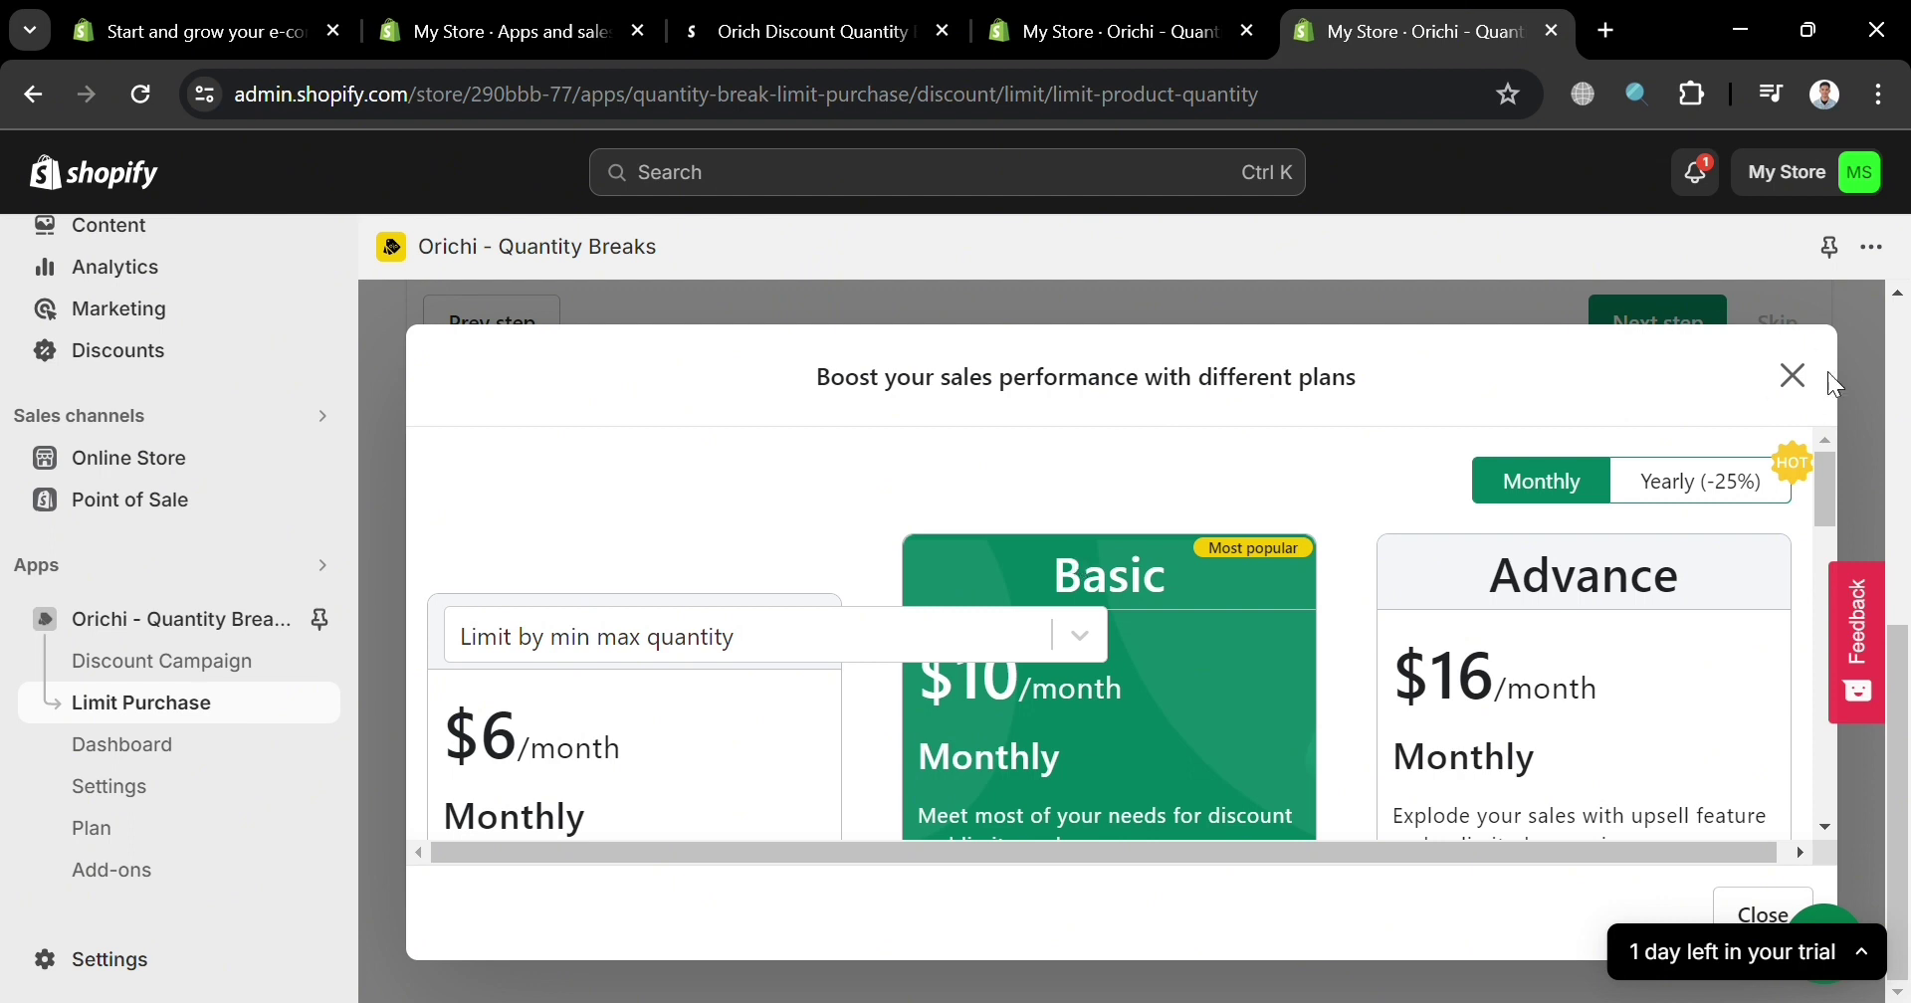
left_click(1793, 375)
left_click(756, 645)
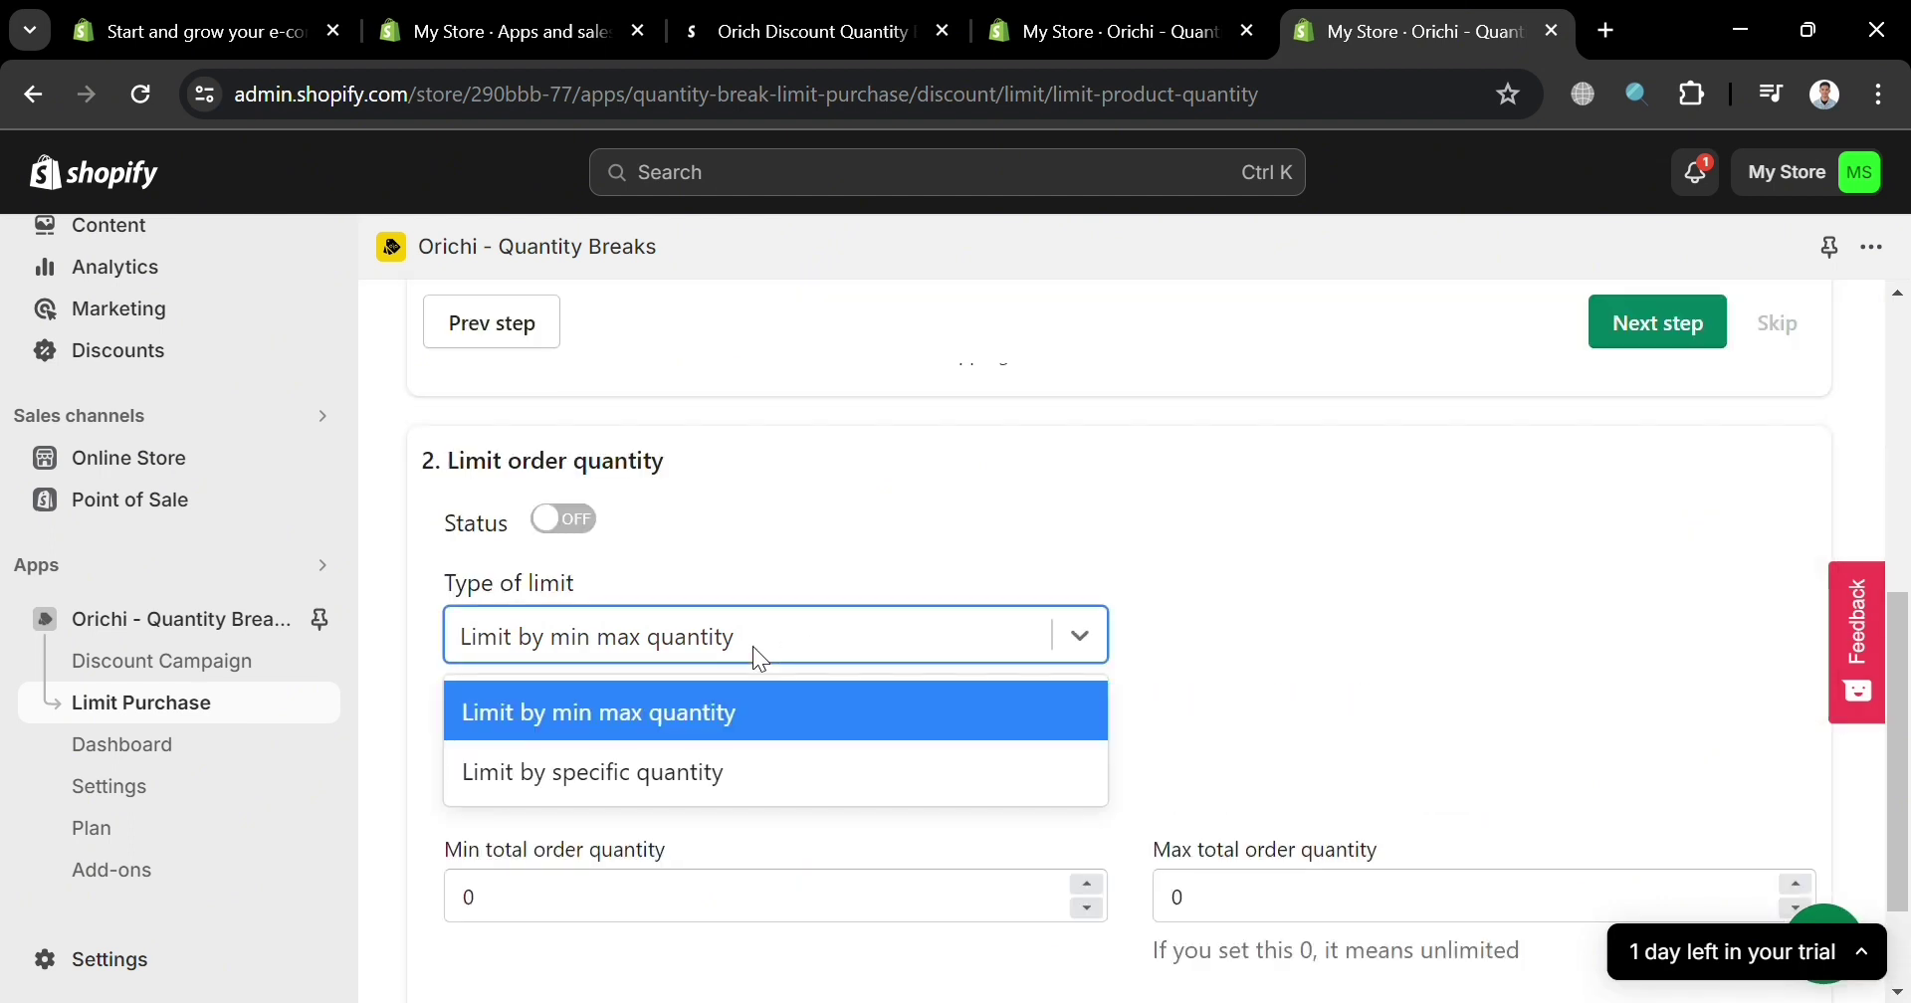
left_click(707, 729)
left_click(657, 765)
key("BackSpace")
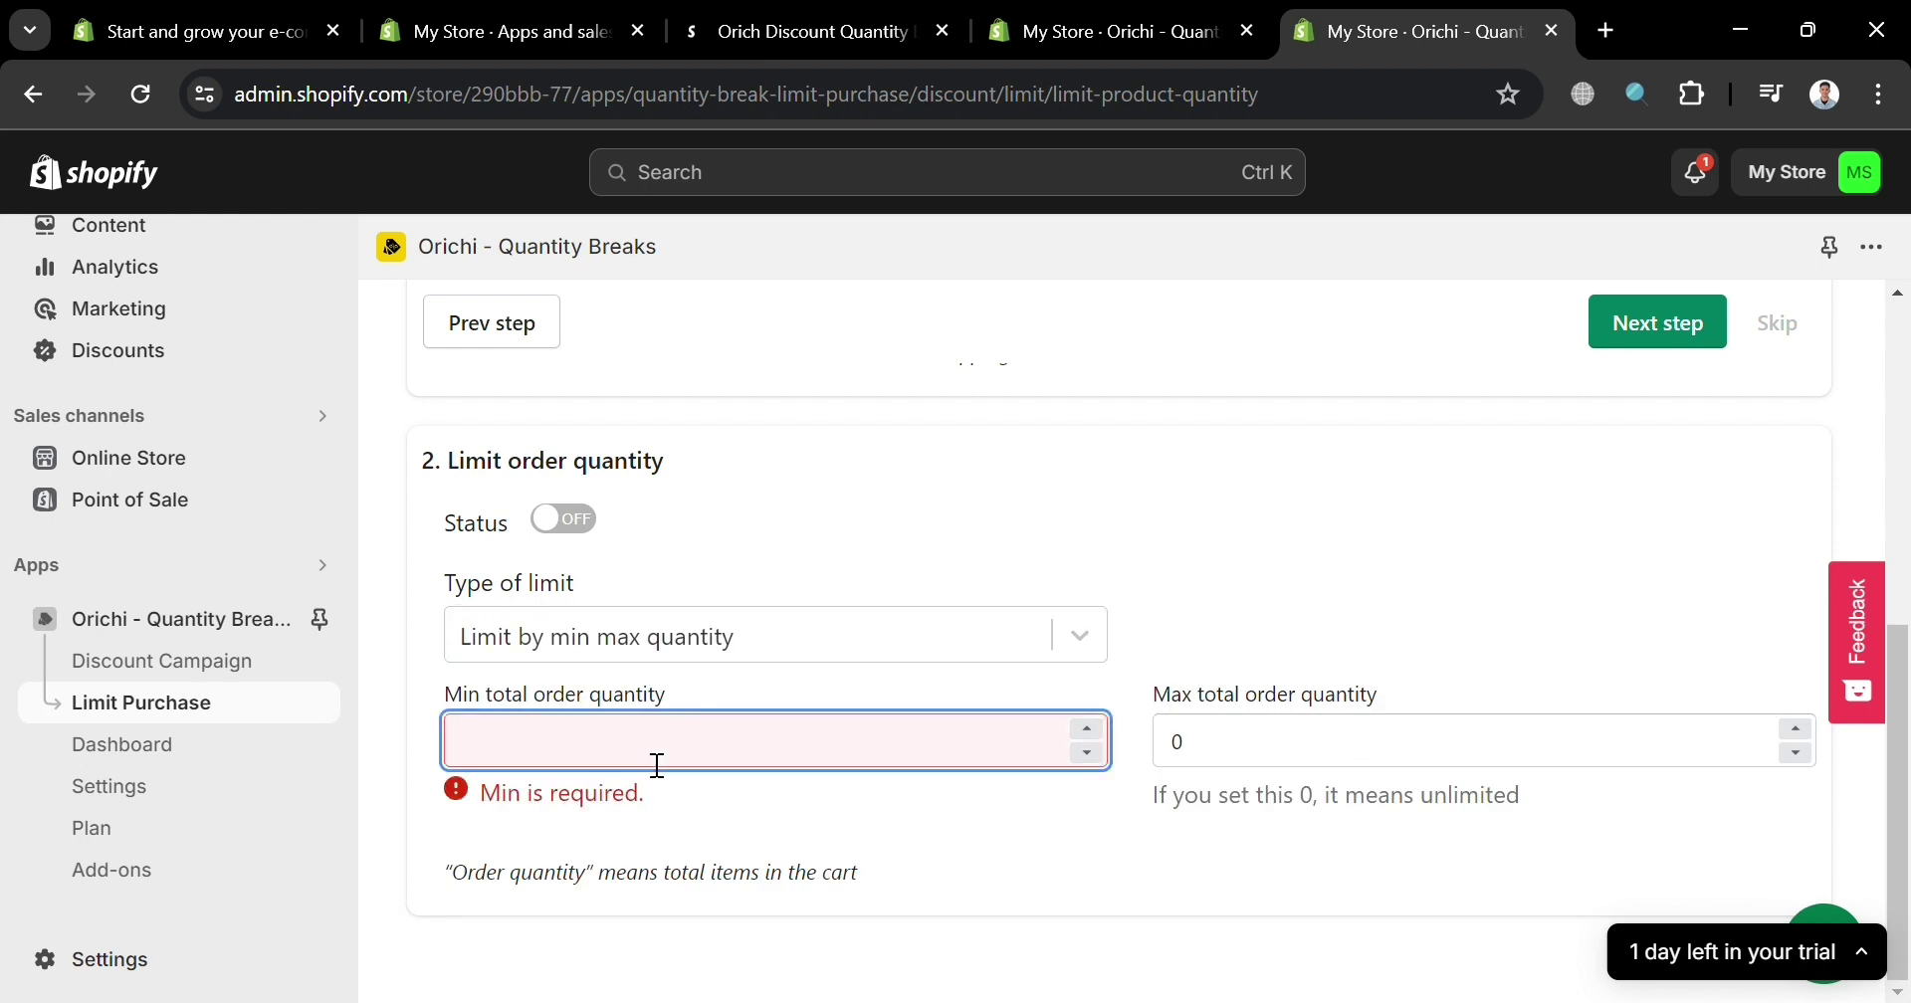
type("3")
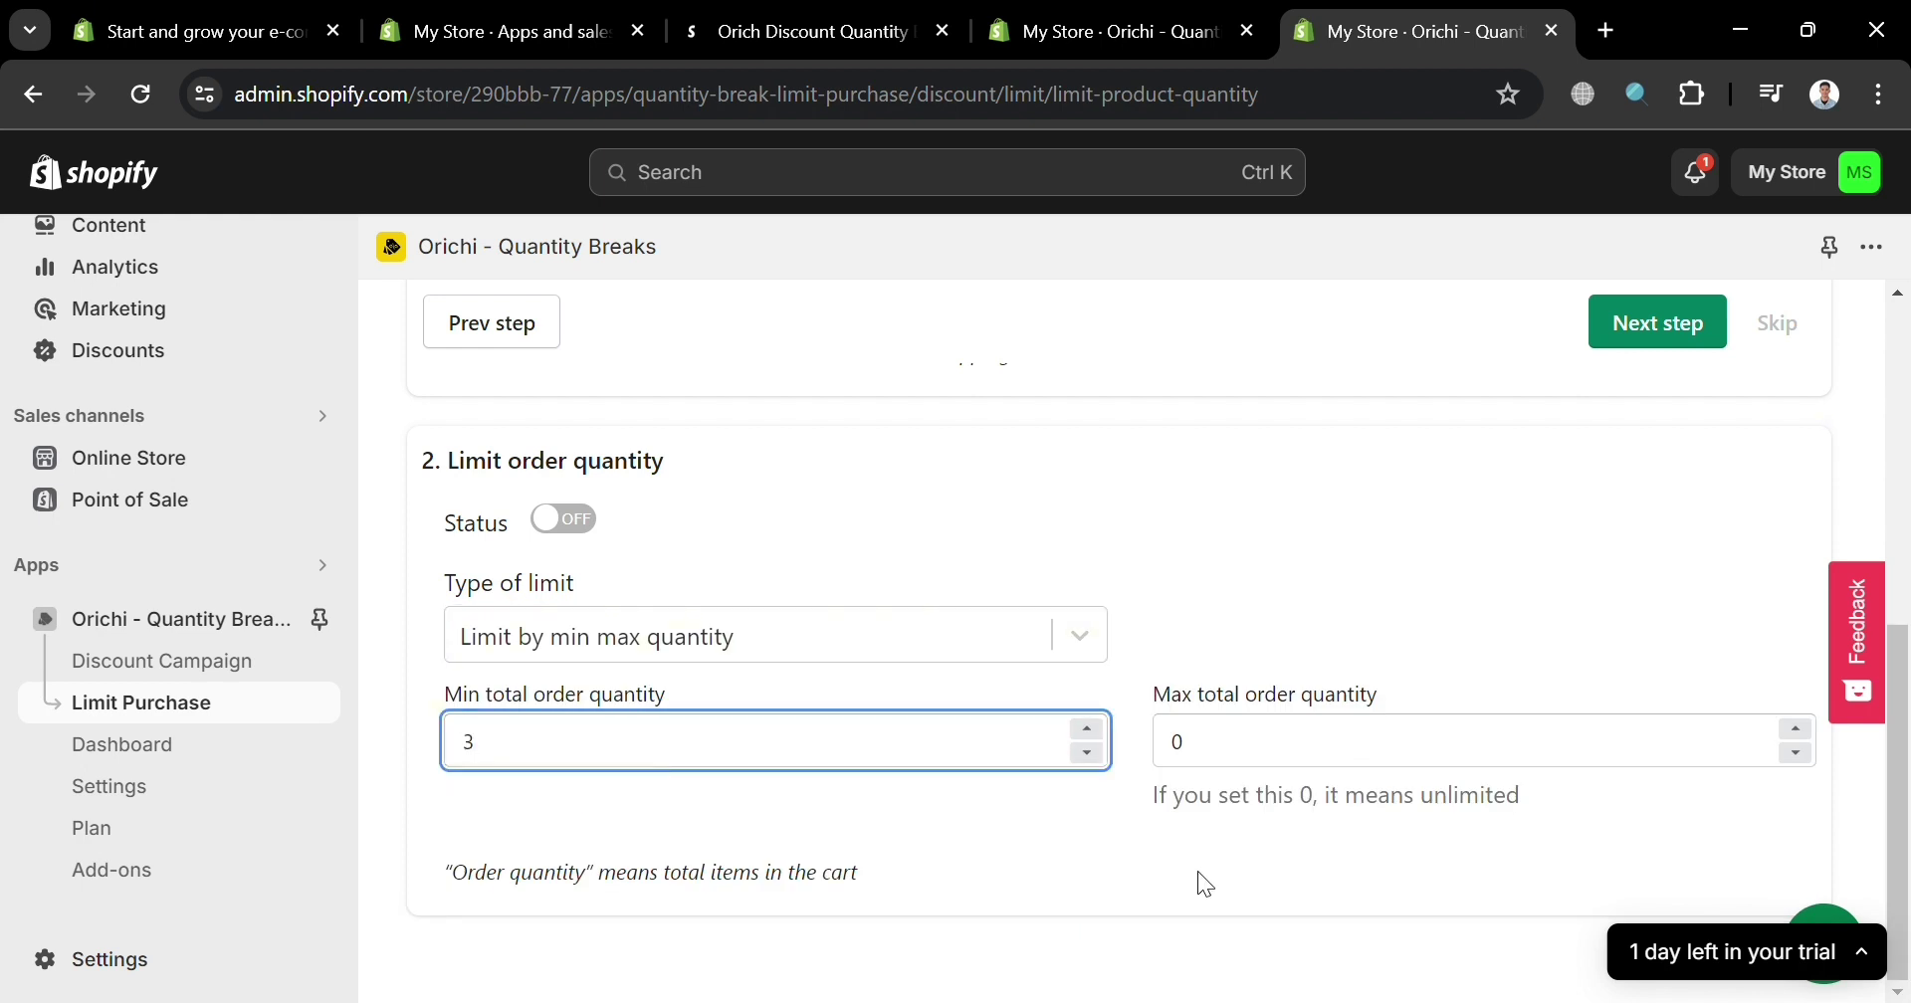
left_click(1257, 826)
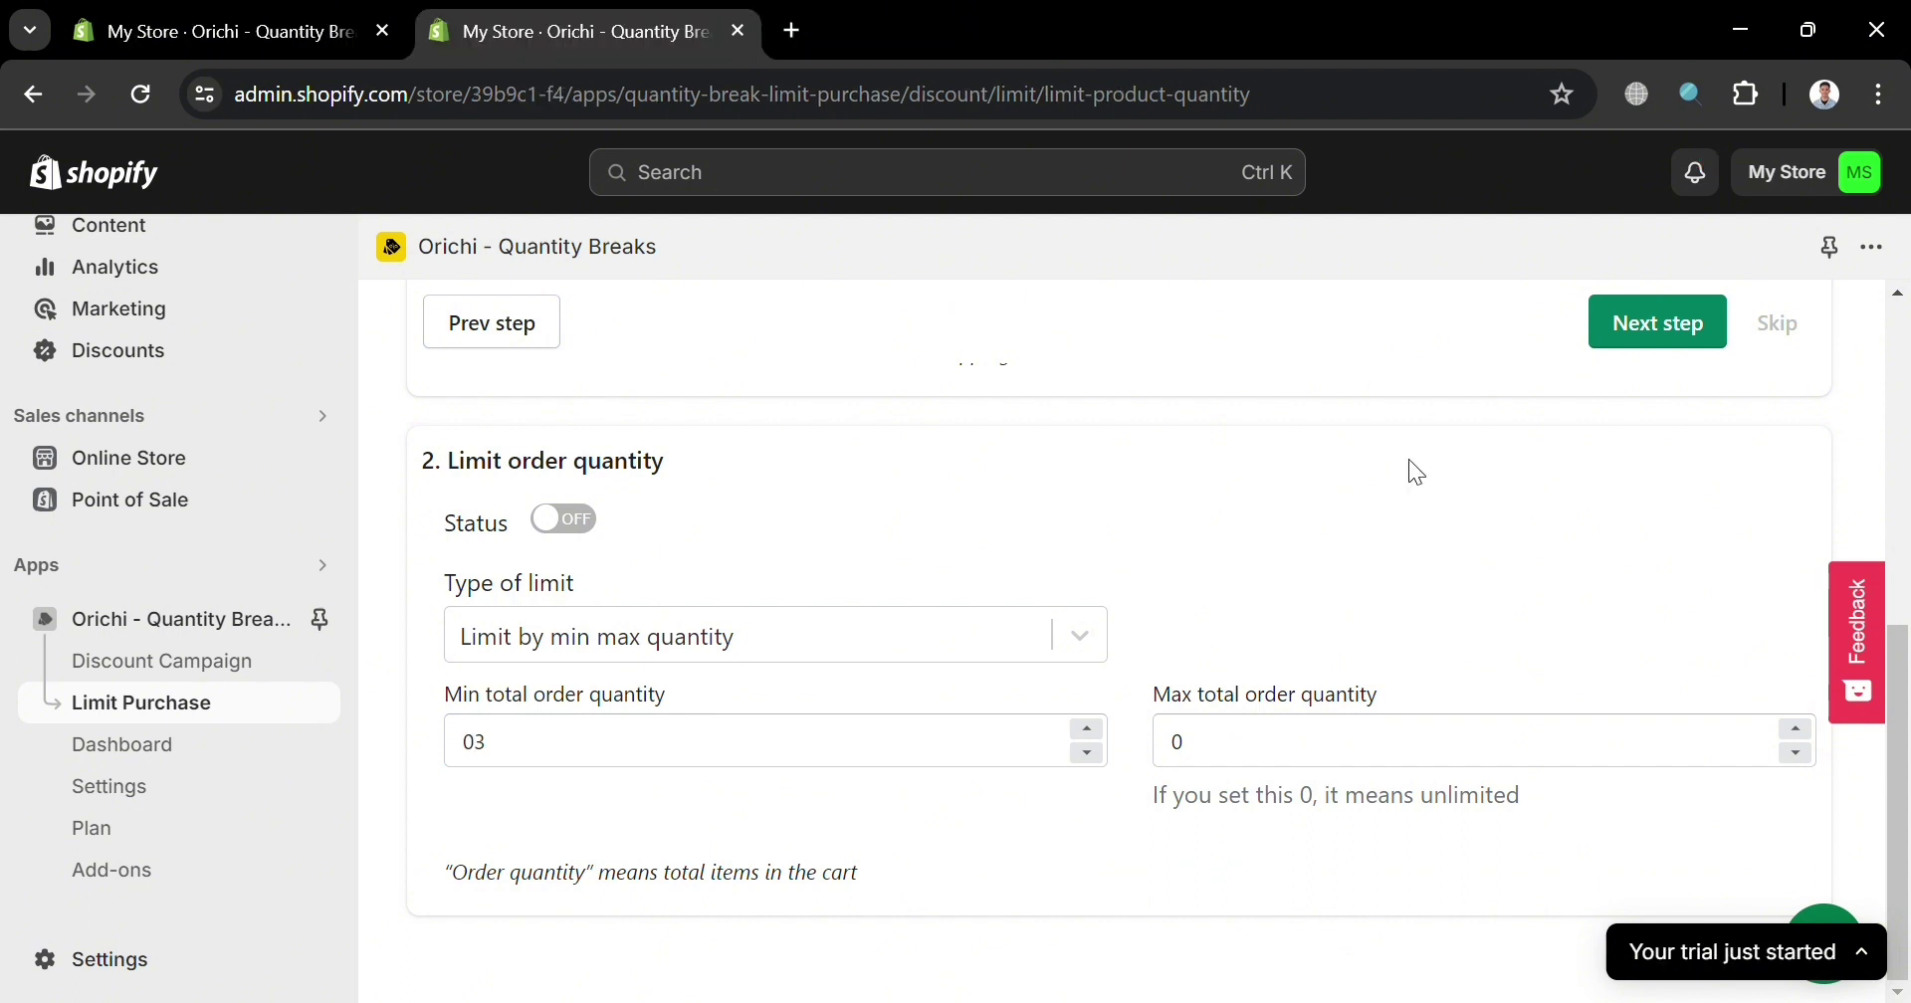
Step: Switch the Orichi order-quantity limit status on
left_click(582, 530)
left_click(587, 533)
left_click(588, 533)
Step: Complete the onboarding step and open the Minimalist Canva template product page on the storefront
left_click(1679, 343)
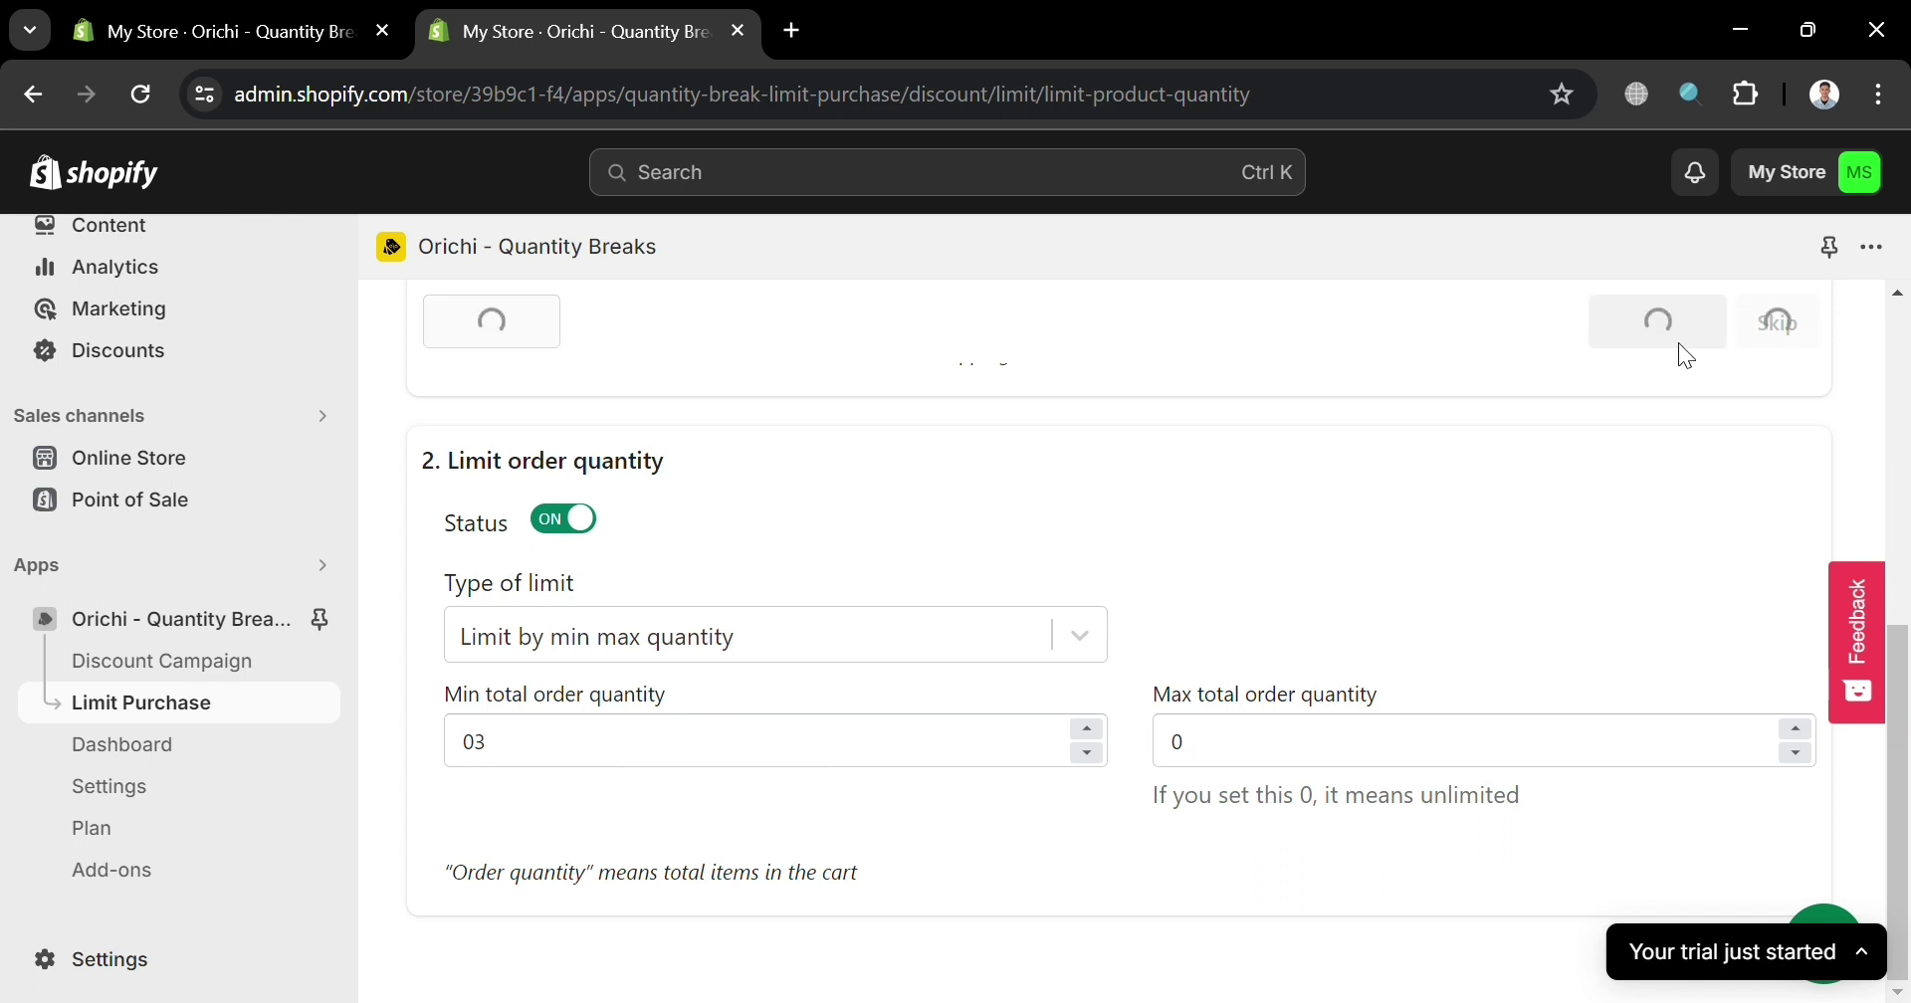
left_click(1083, 637)
left_click(1082, 637)
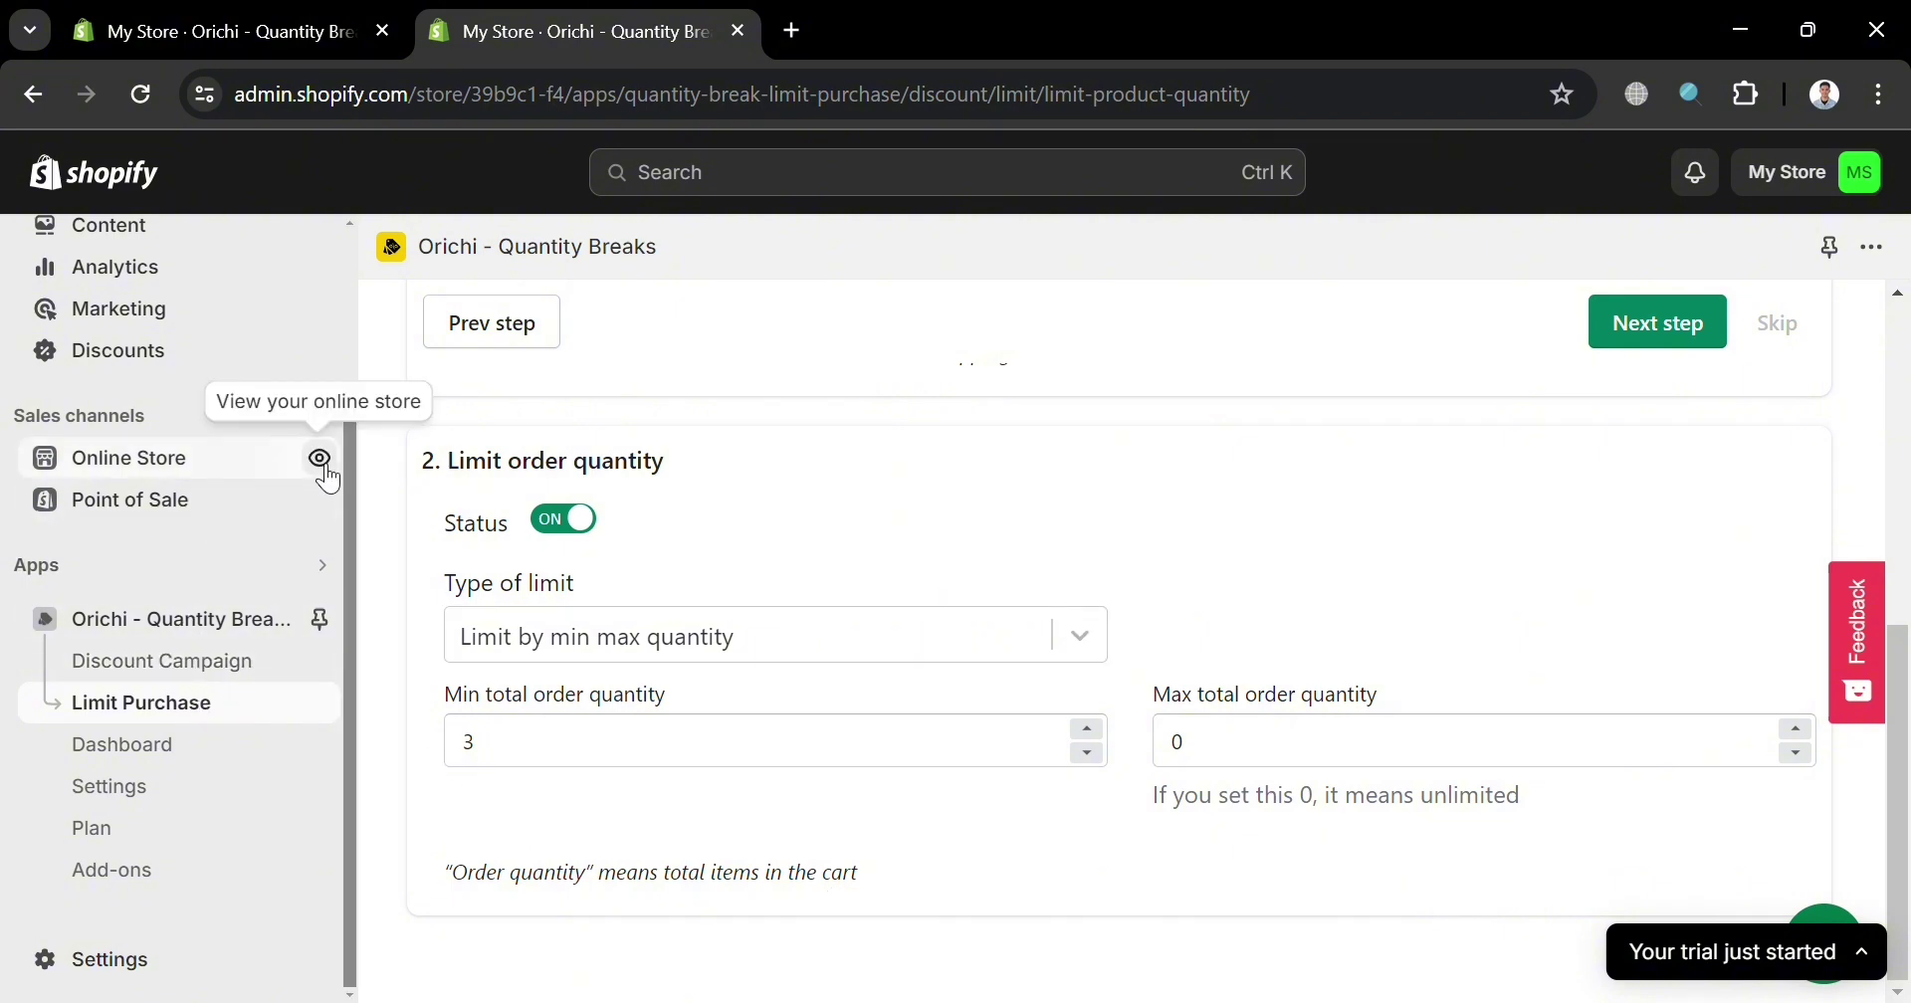
left_click(314, 466)
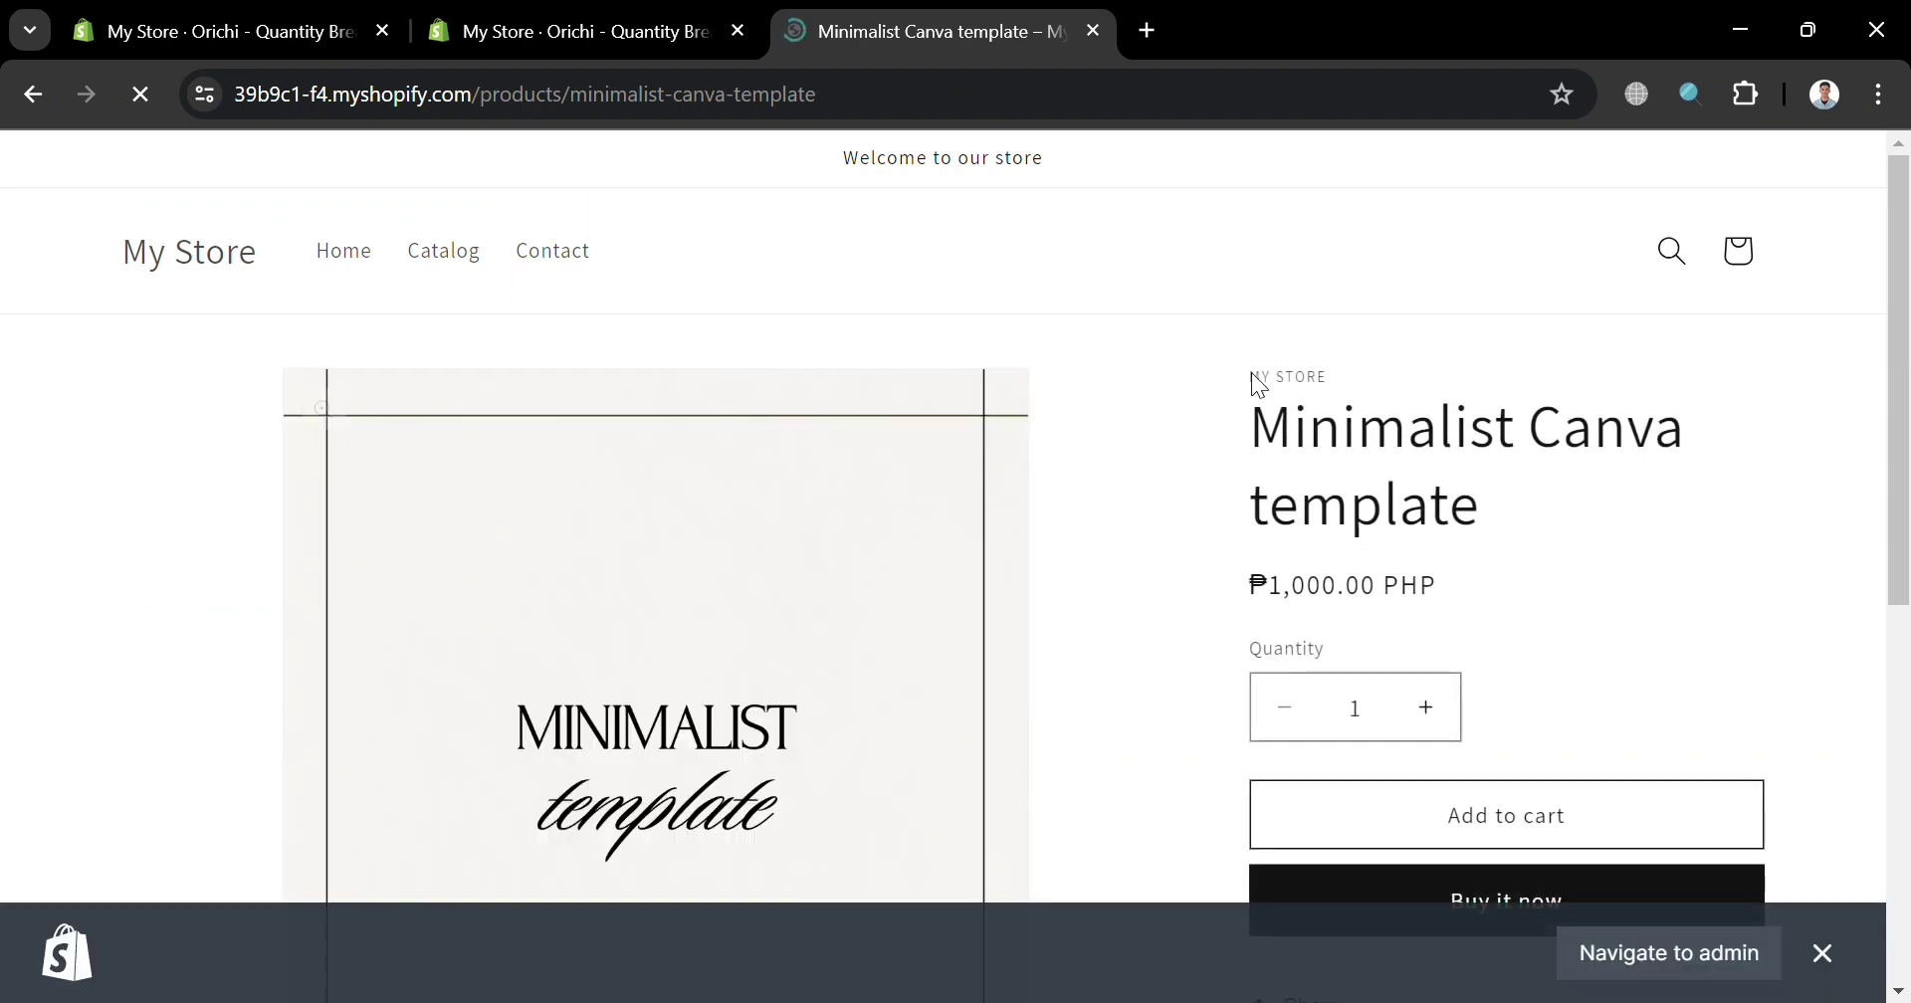
scroll(1434, 715, "down", 1)
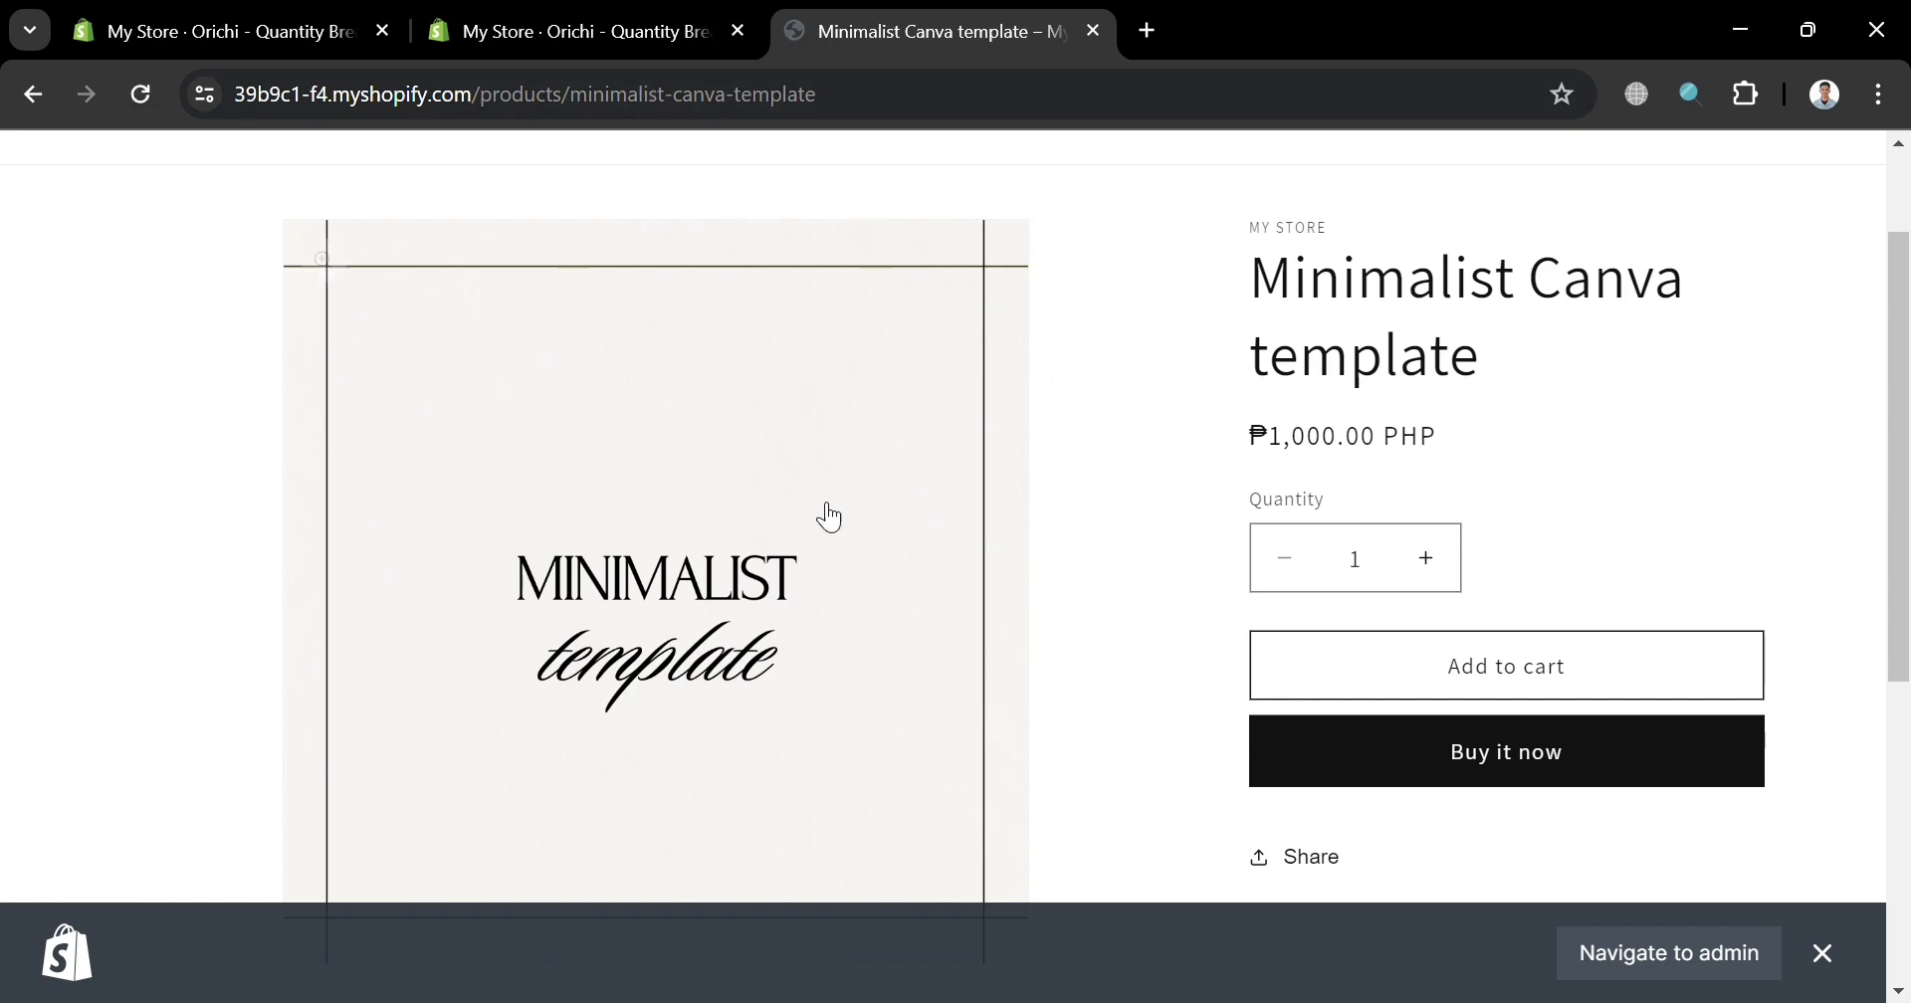
Step: Back in admin, review the Limit order tab, then start a new limit under Limit product
left_click(597, 31)
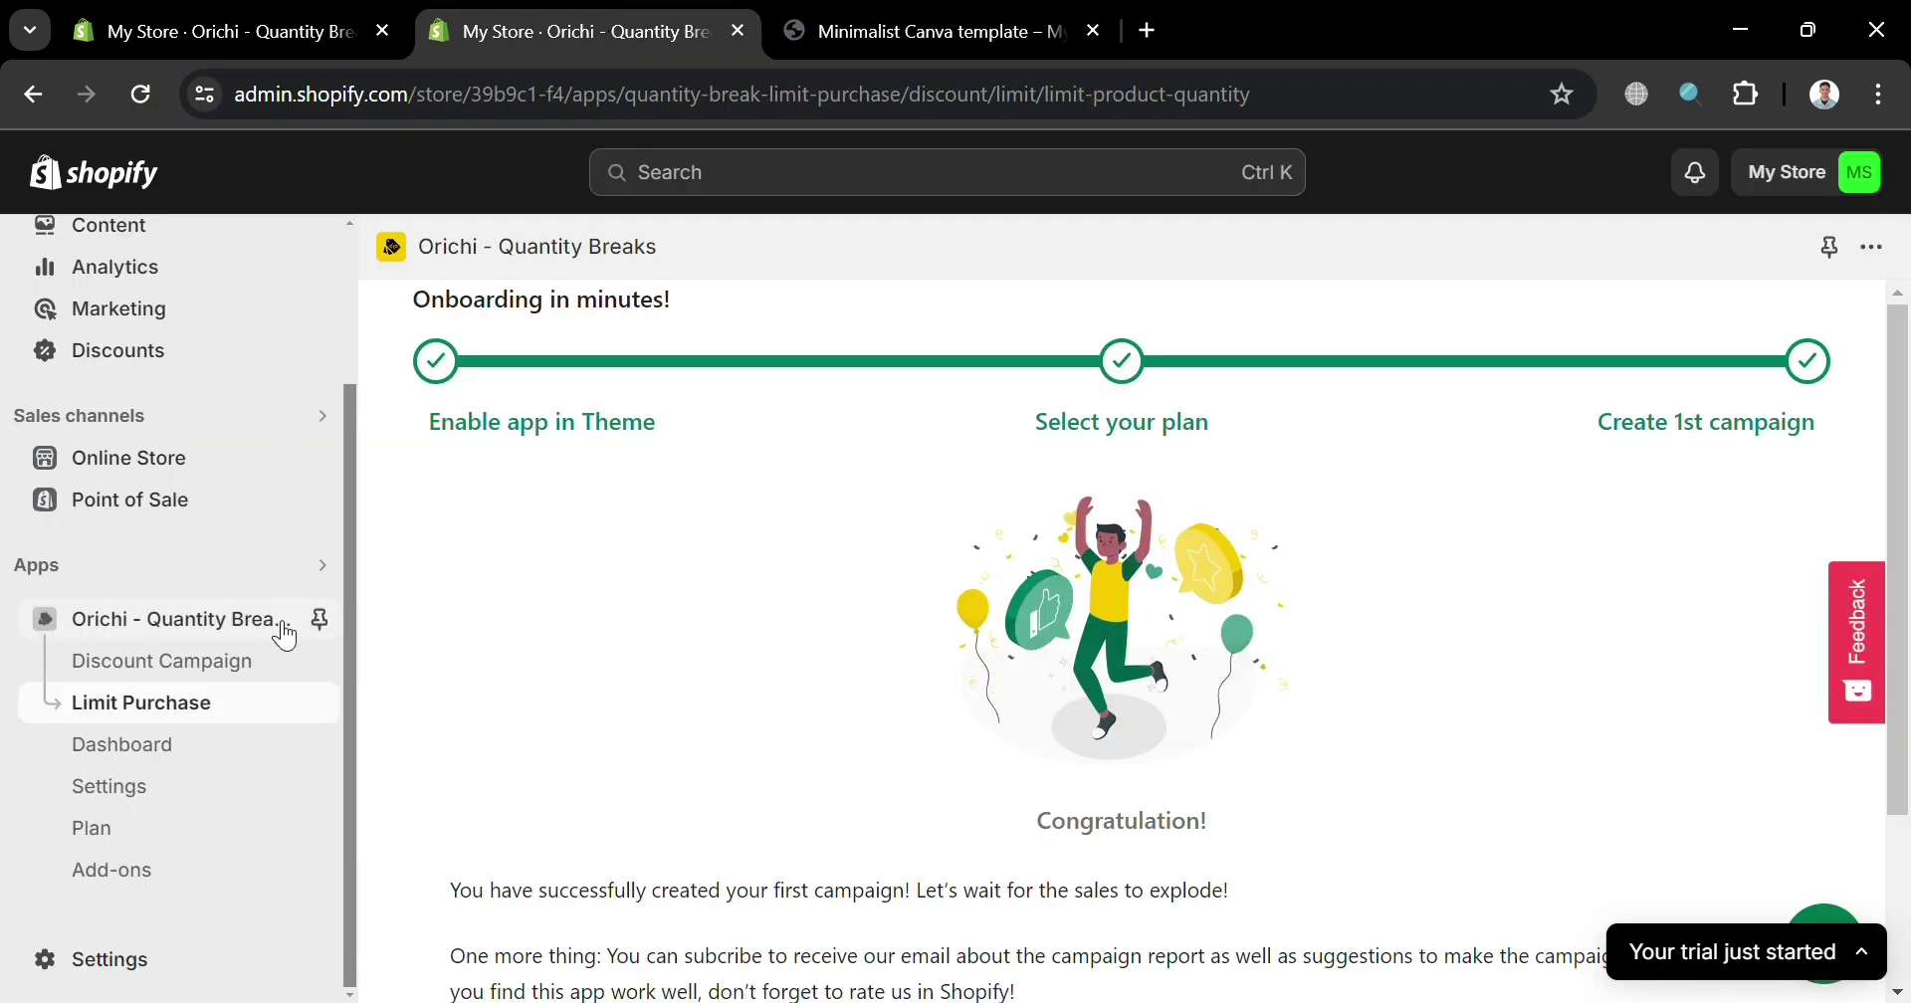
left_click(141, 699)
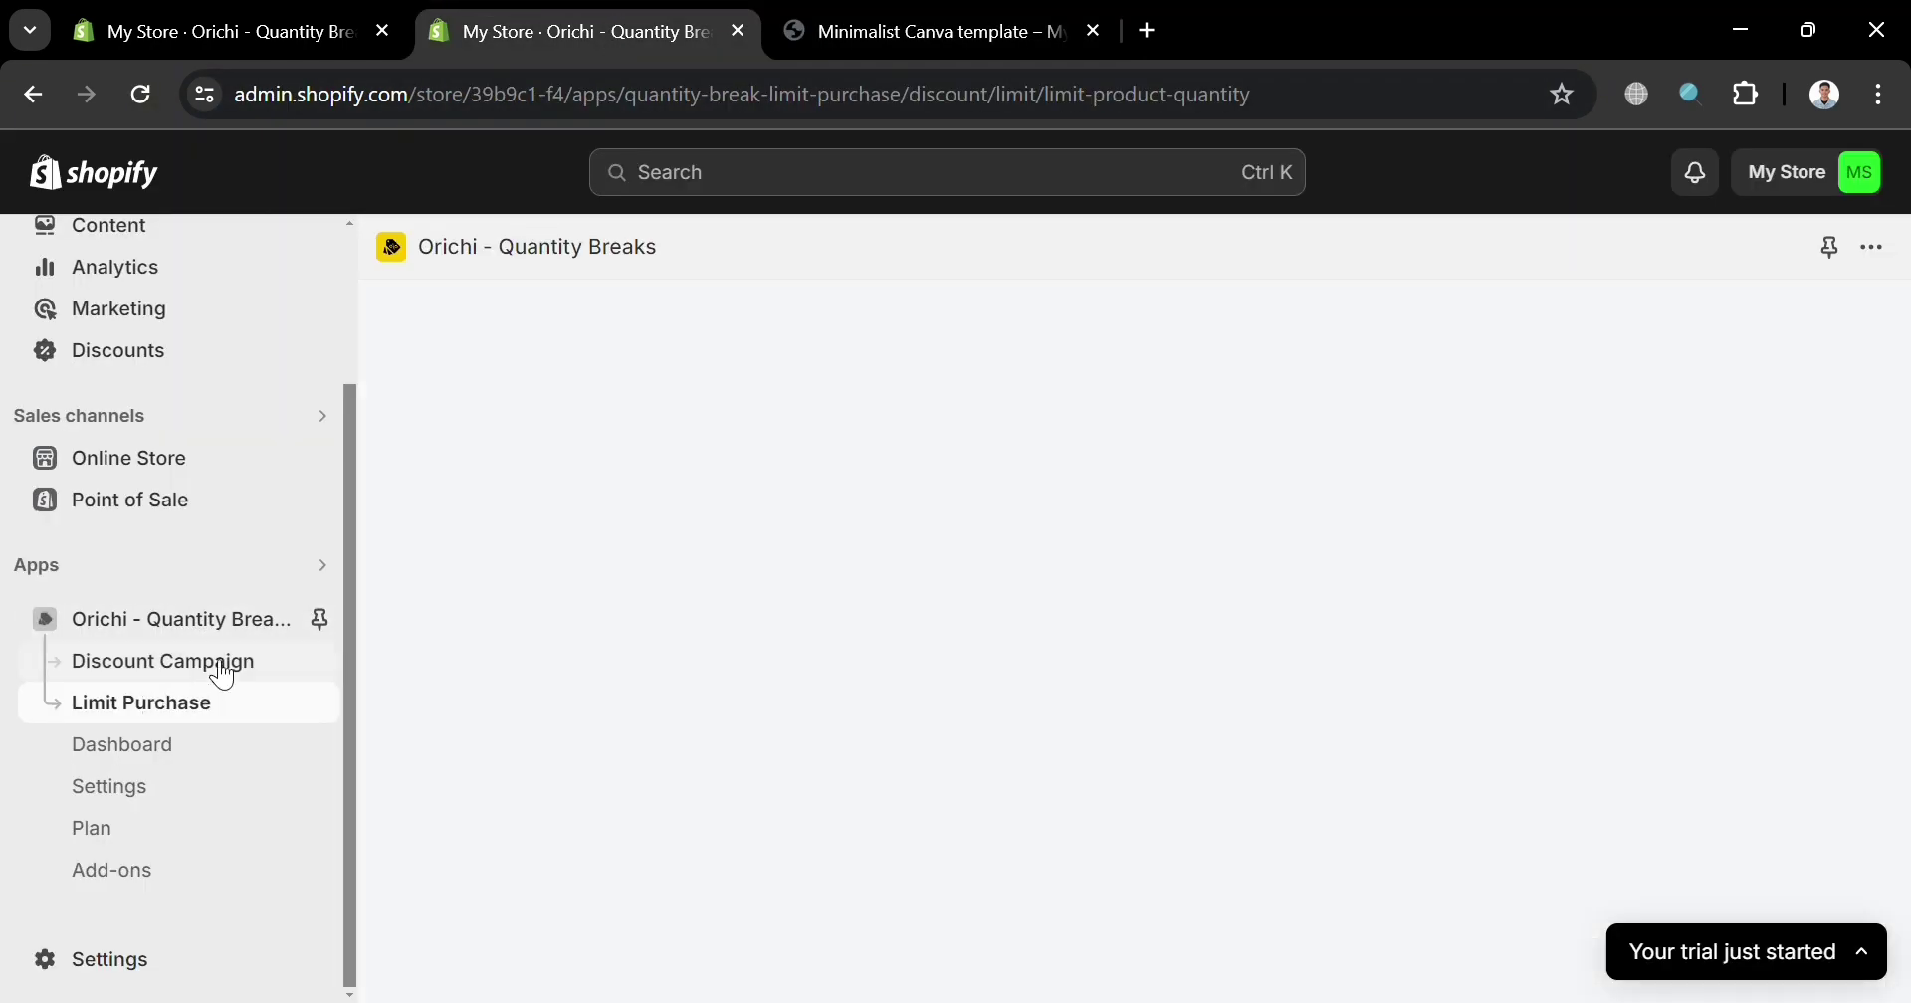
left_click(222, 673)
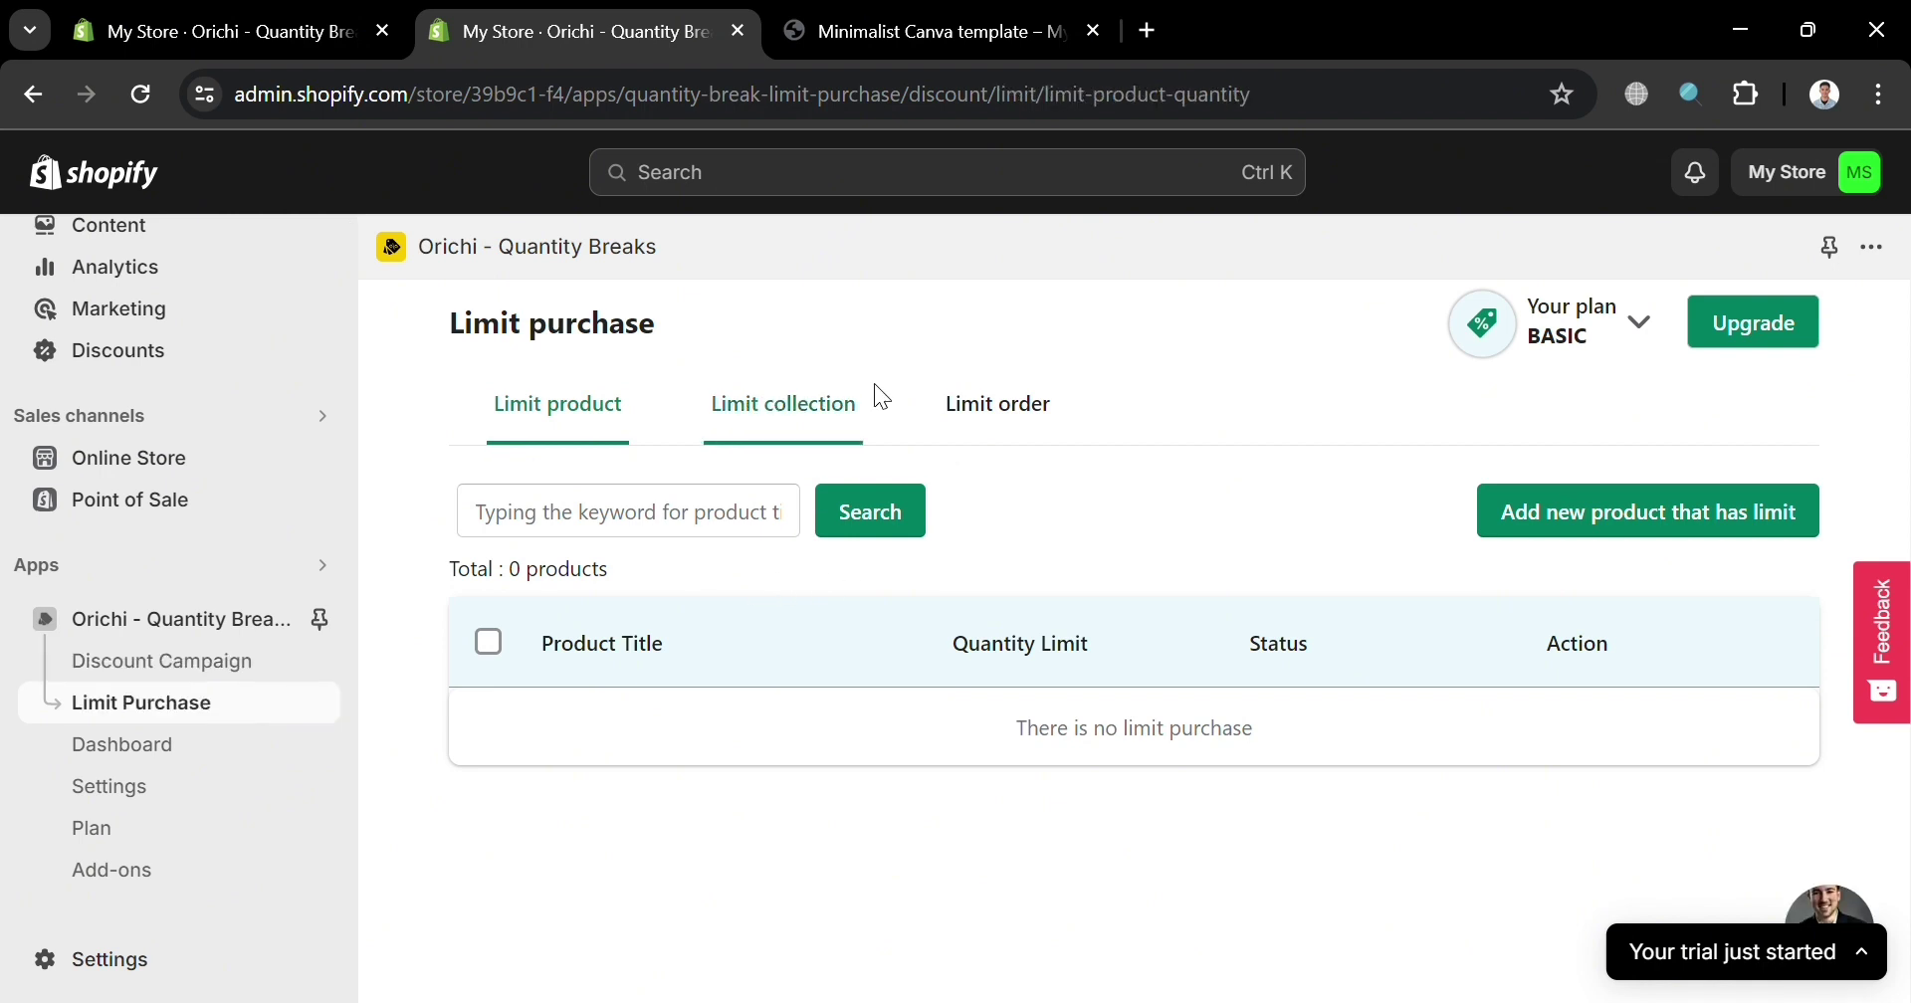
left_click(984, 408)
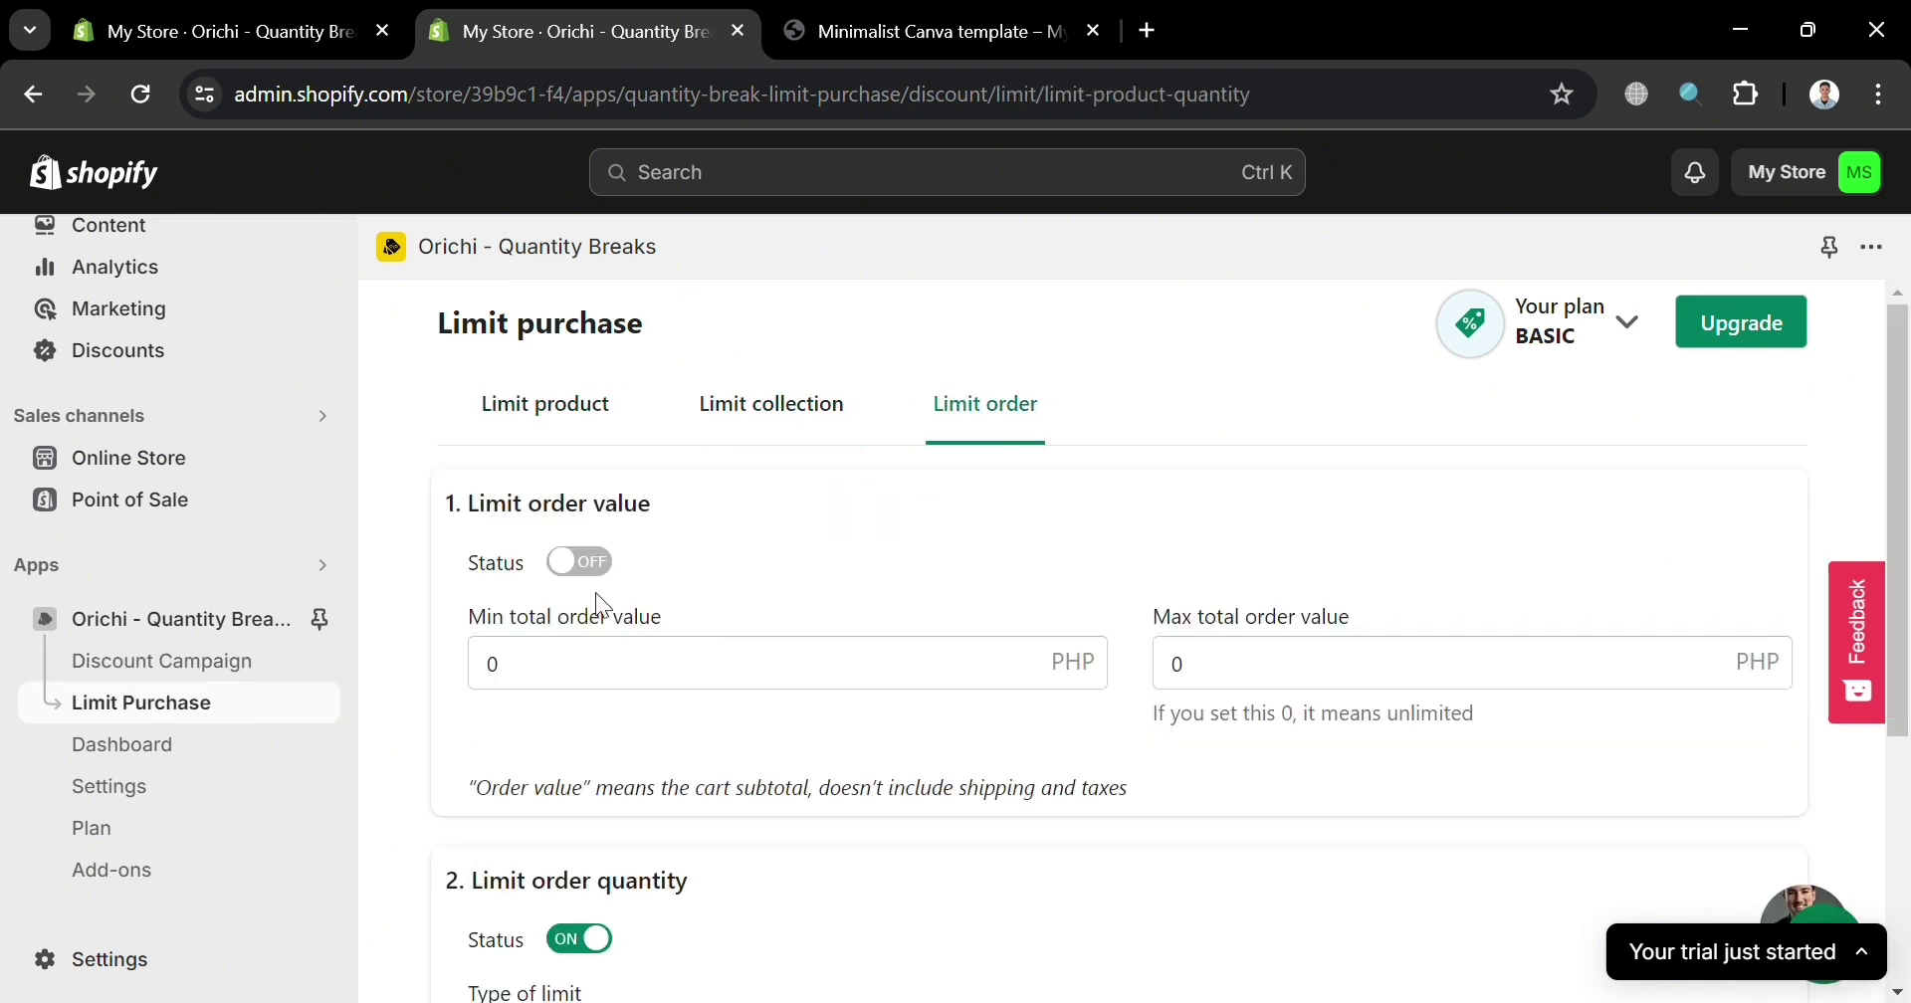
scroll(617, 717, "down", 2)
scroll(641, 838, "down", 2)
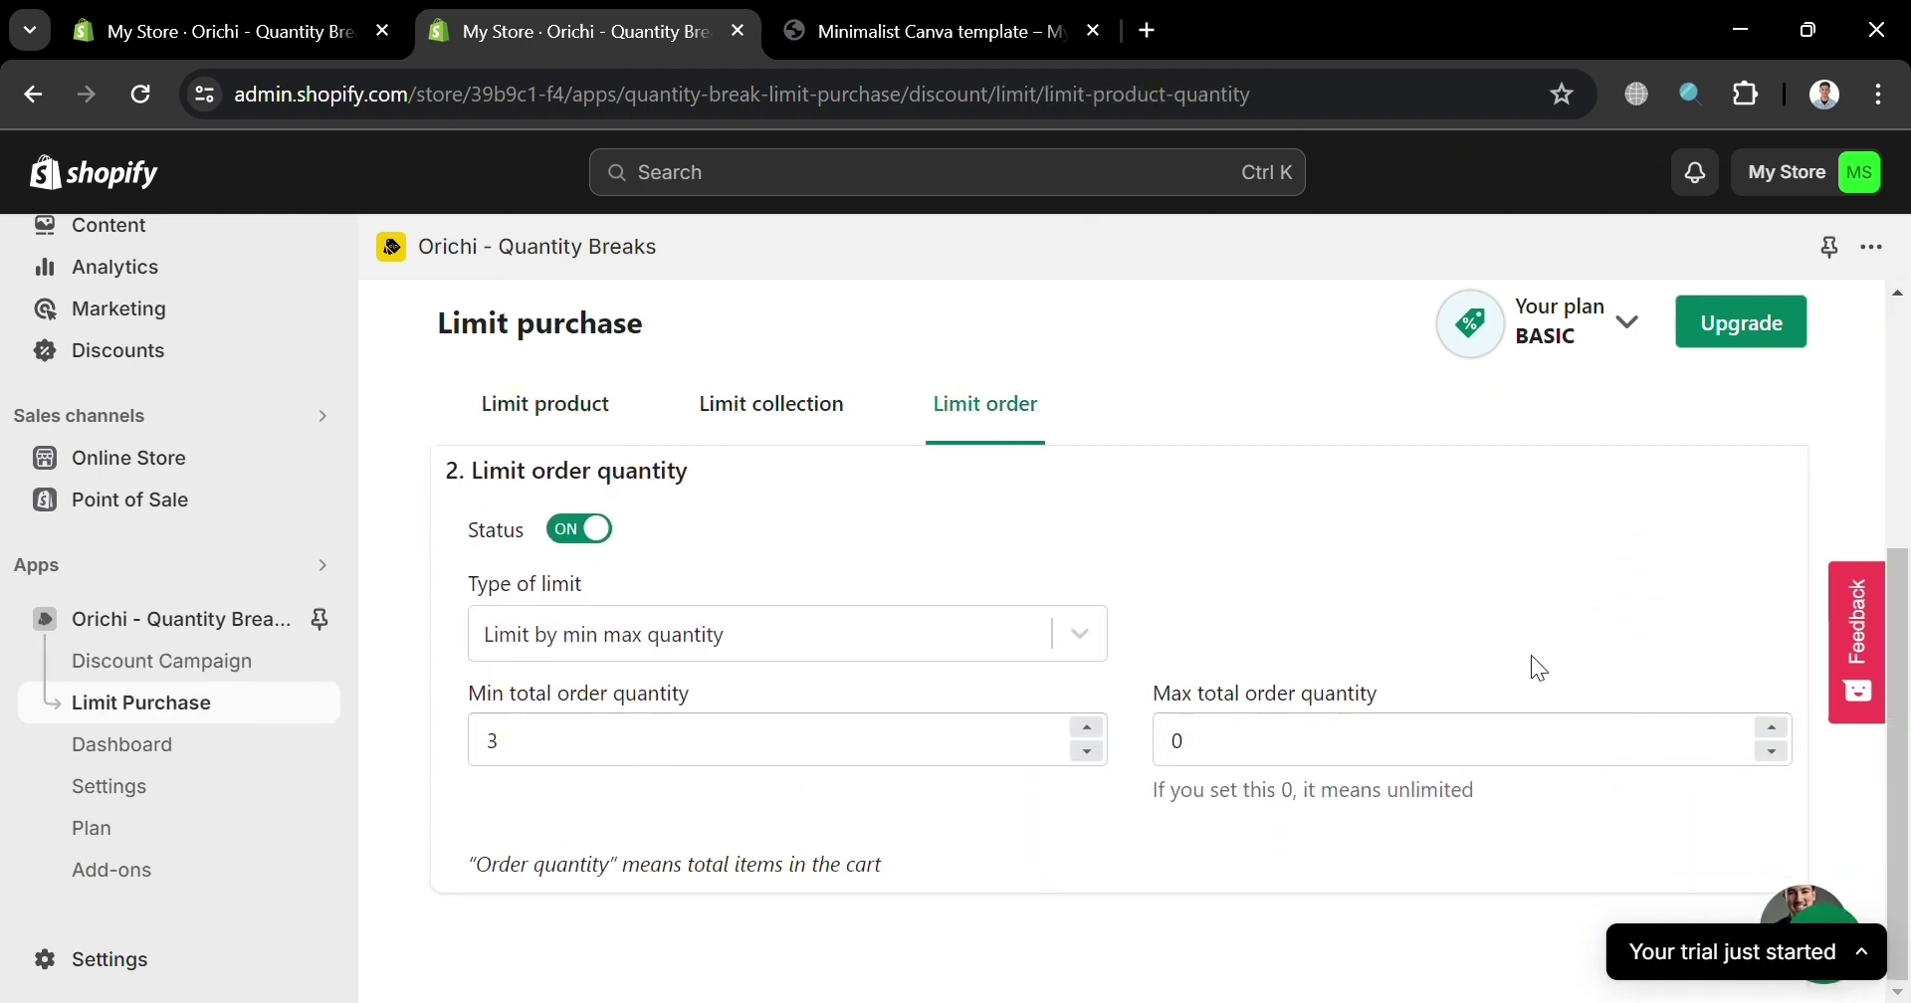
scroll(1672, 766, "up", 5)
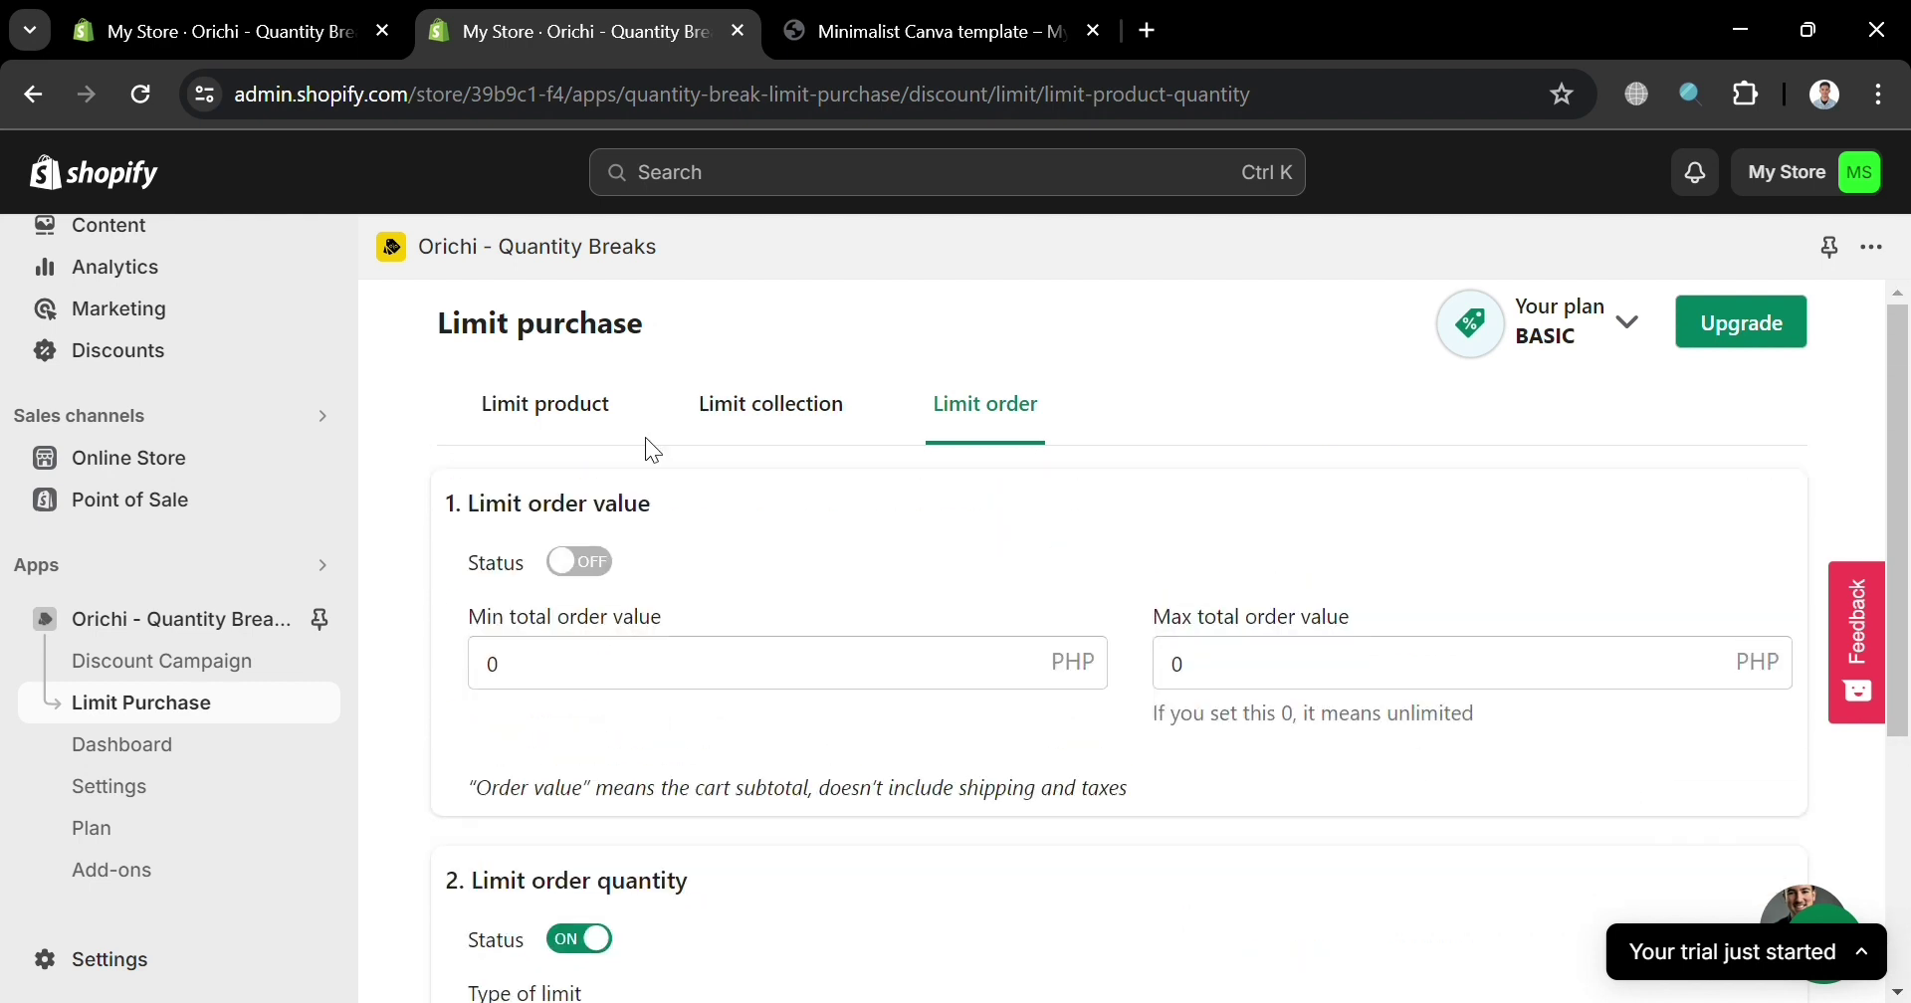
left_click(554, 424)
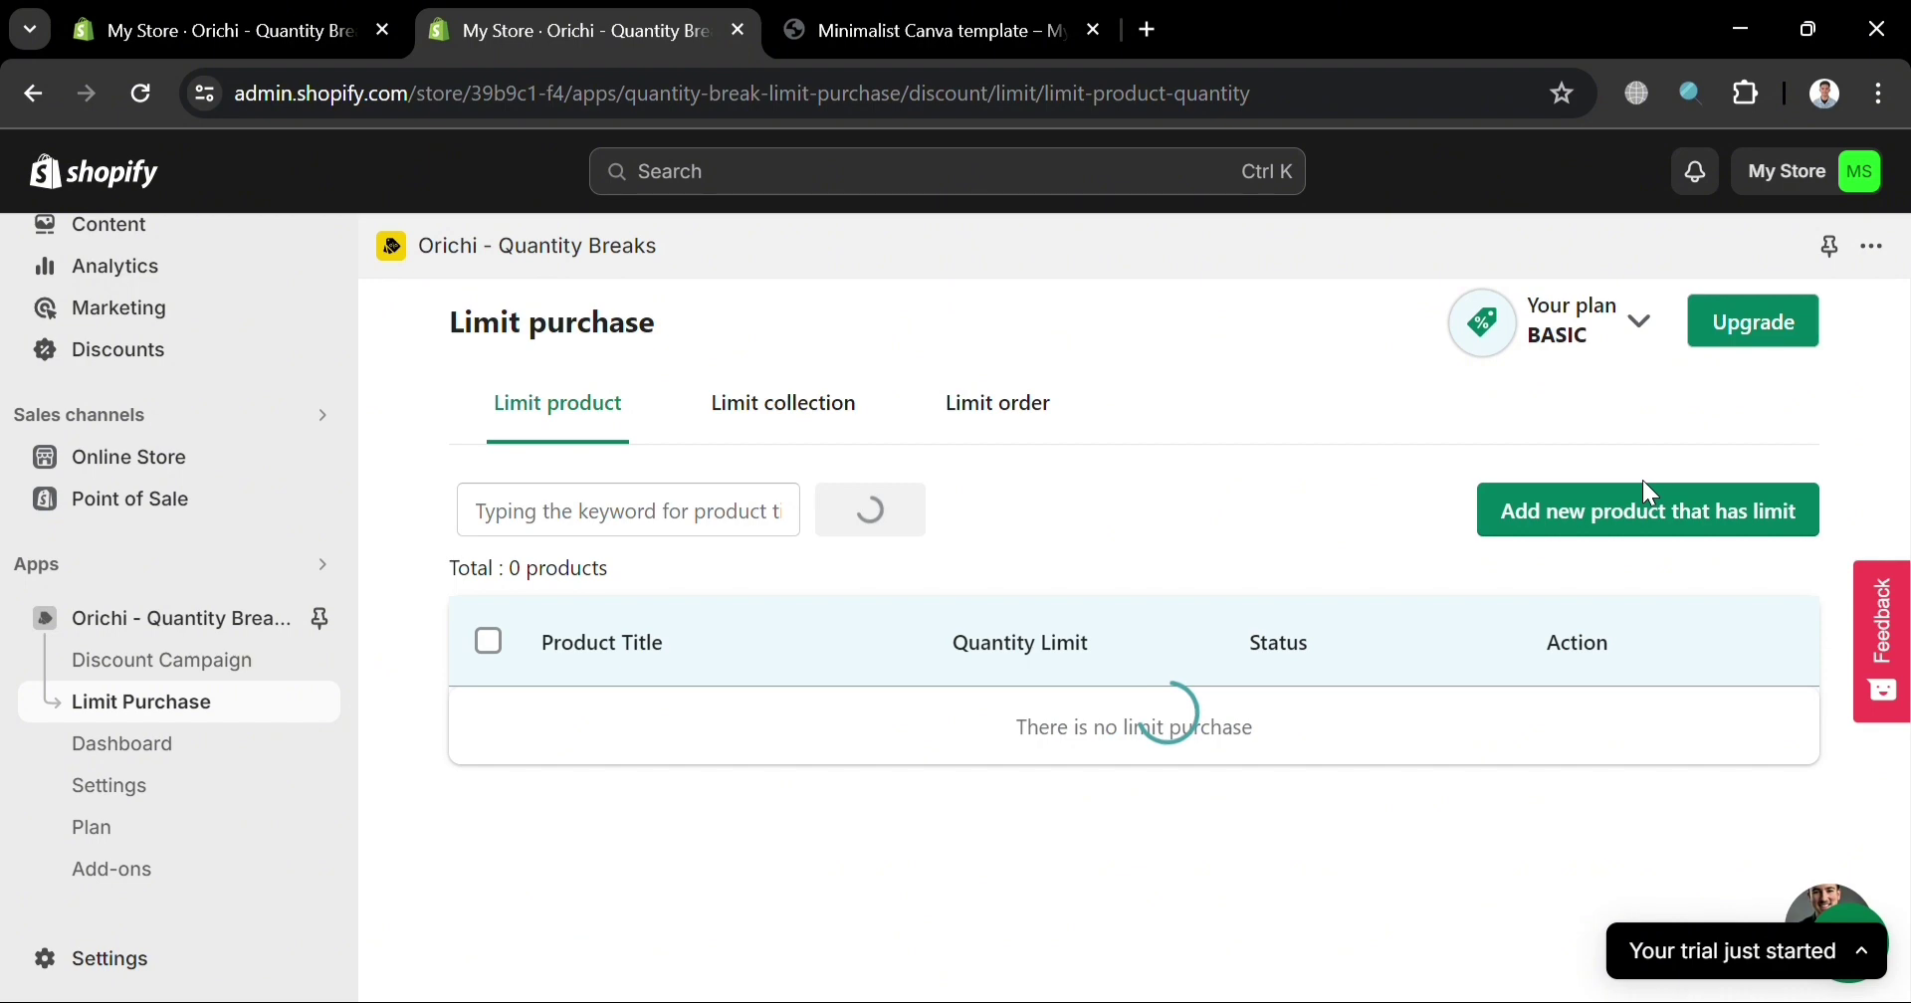
left_click(1650, 511)
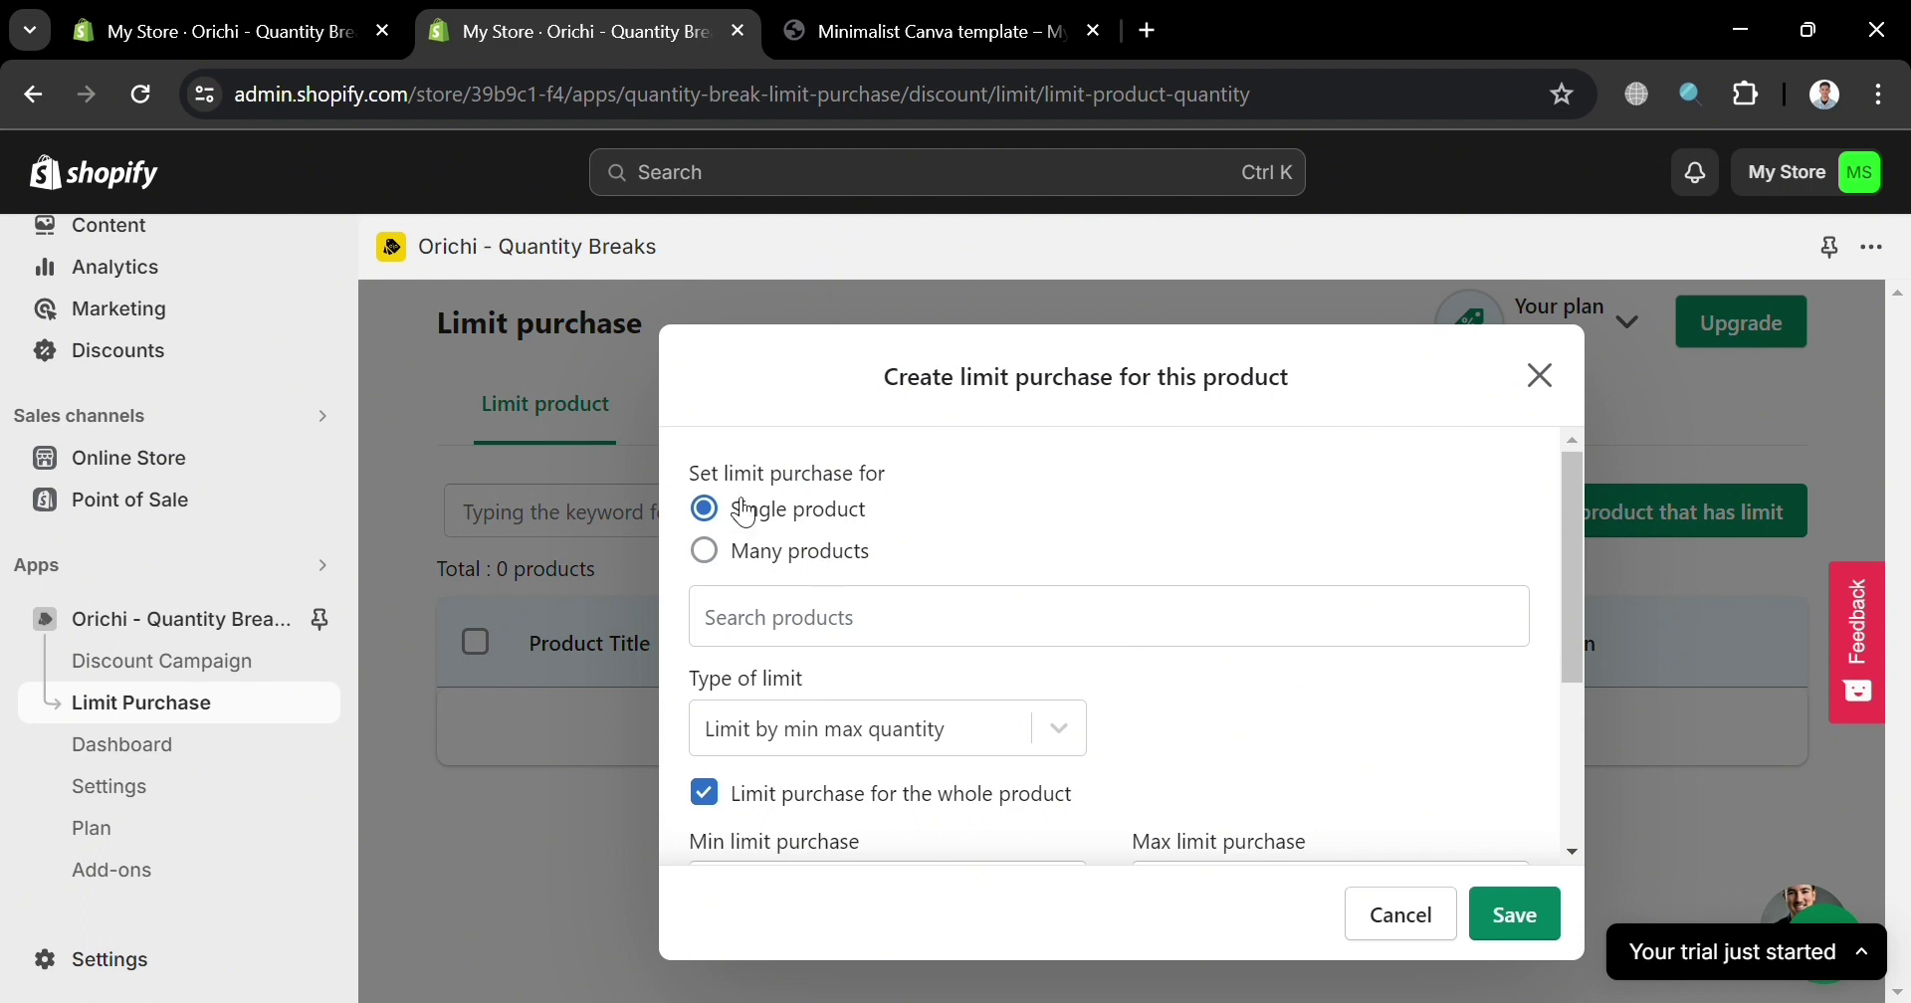
Step: Pick the Minimalist Canva template as the product for the new limit
scroll(752, 569, "down", 2)
scroll(857, 618, "up", 2)
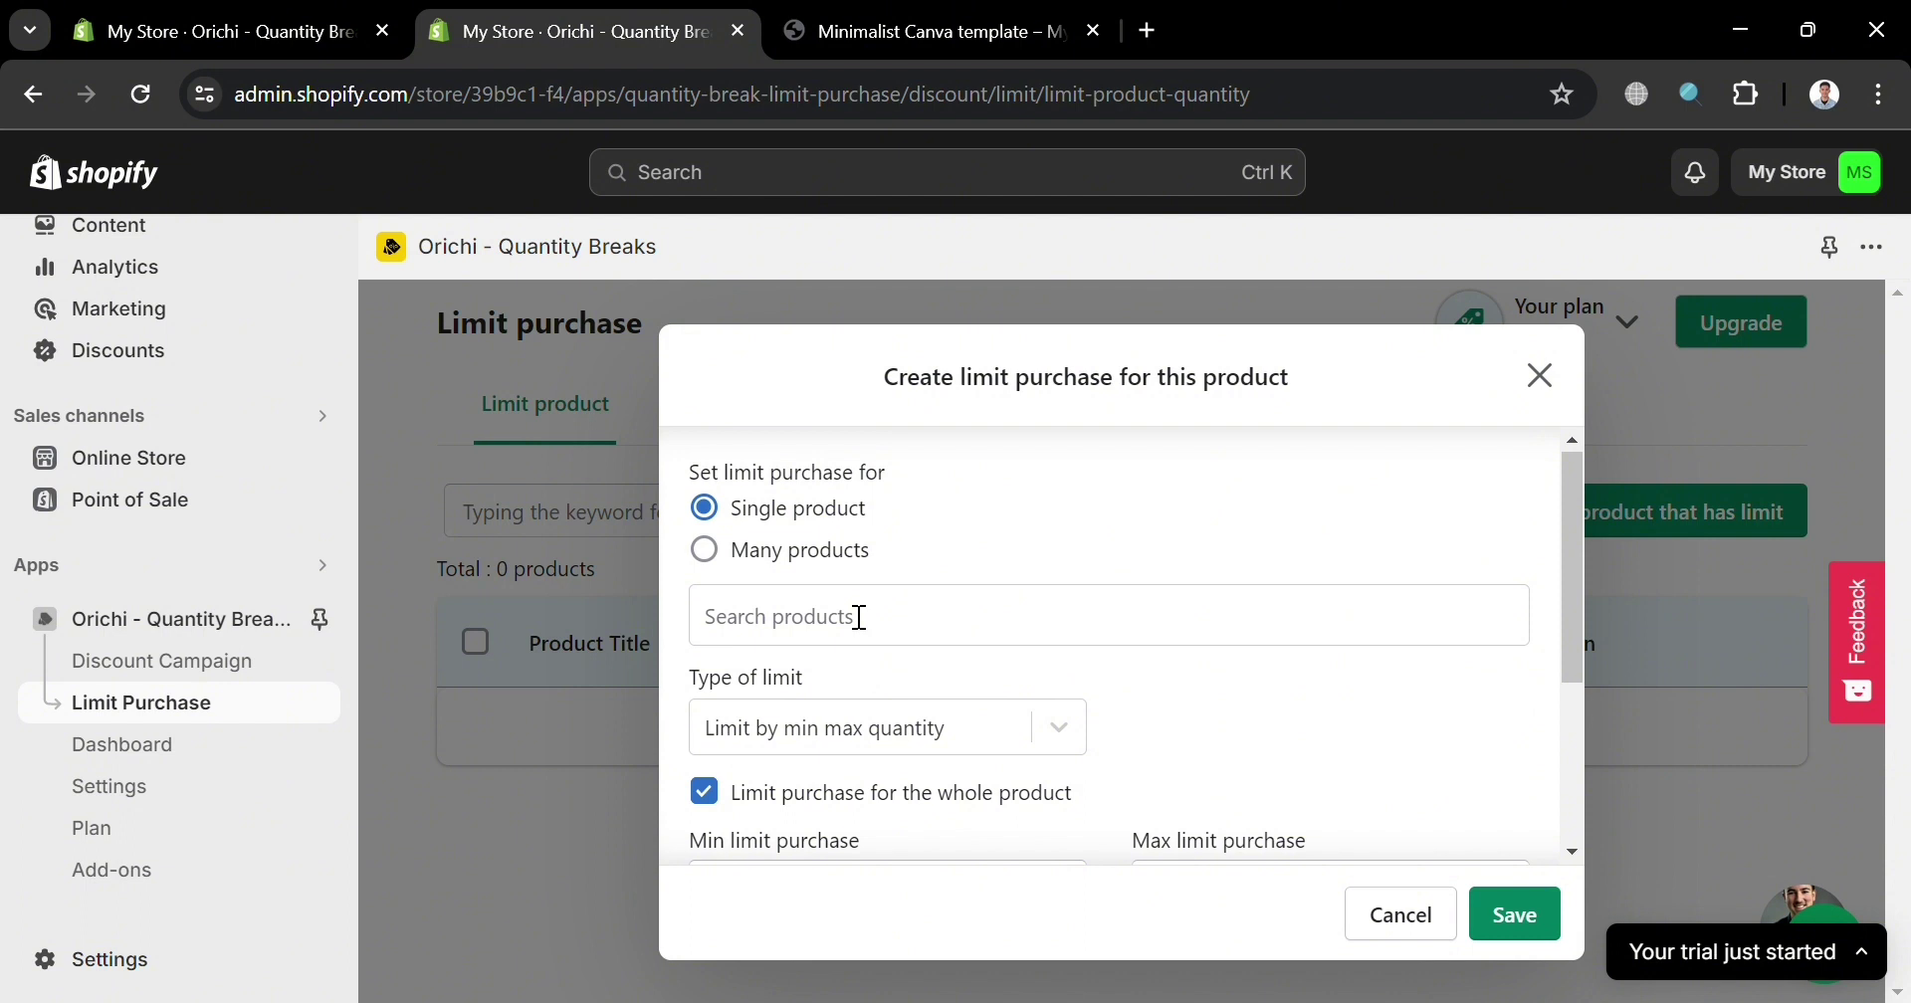
left_click(887, 627)
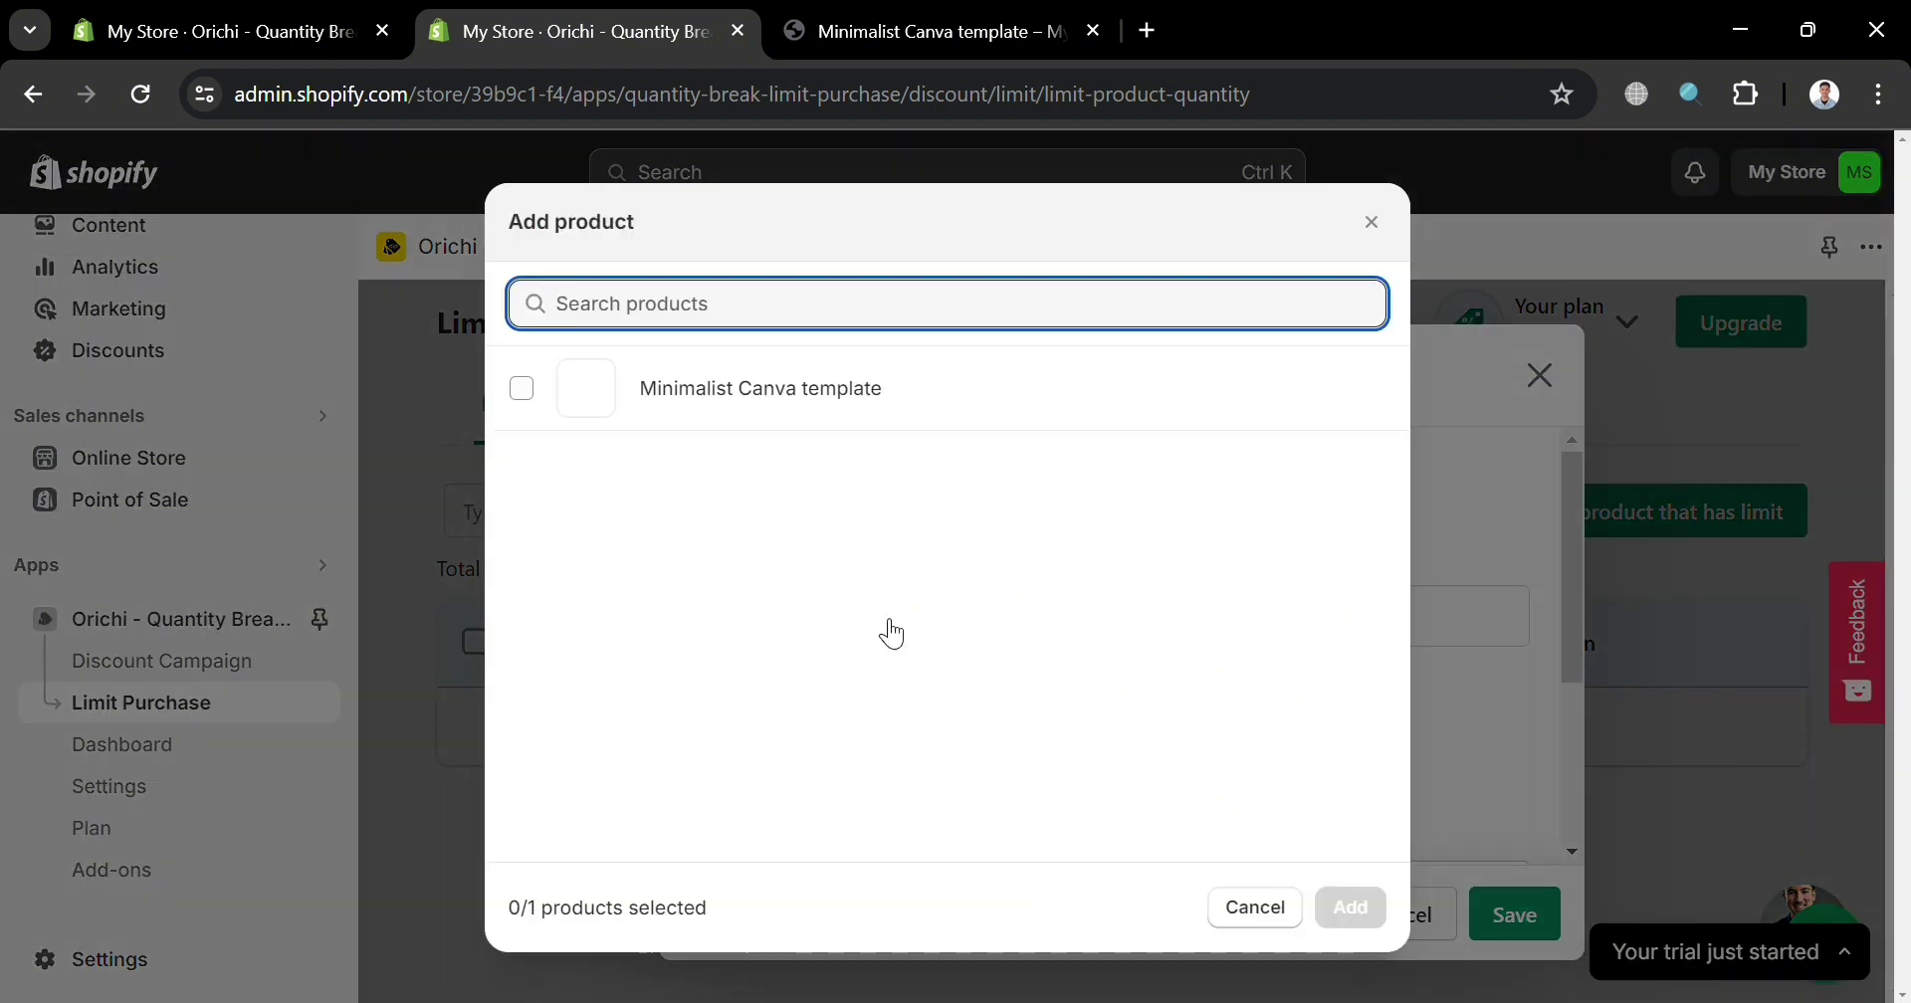
left_click(522, 390)
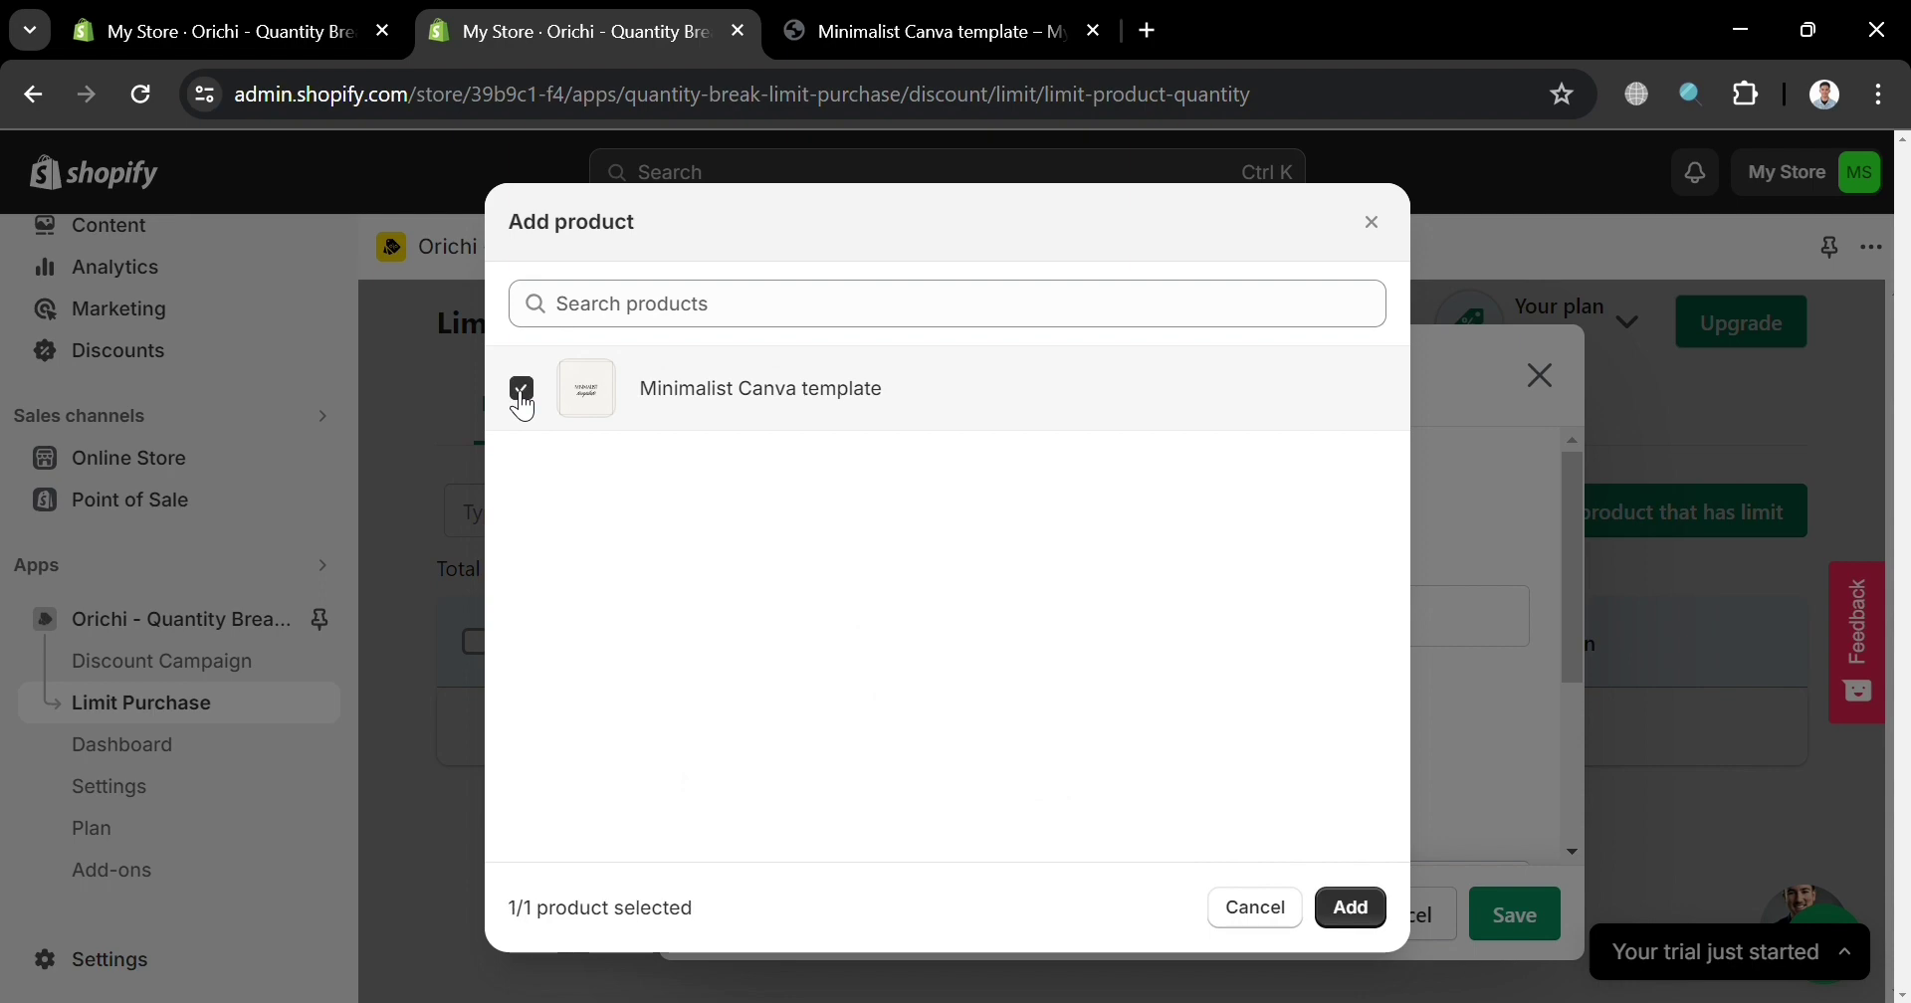
left_click(1352, 908)
Step: Set the minimum purchase quantity to 3 and leave the maximum at 0 for unlimited
scroll(1045, 736, "down", 2)
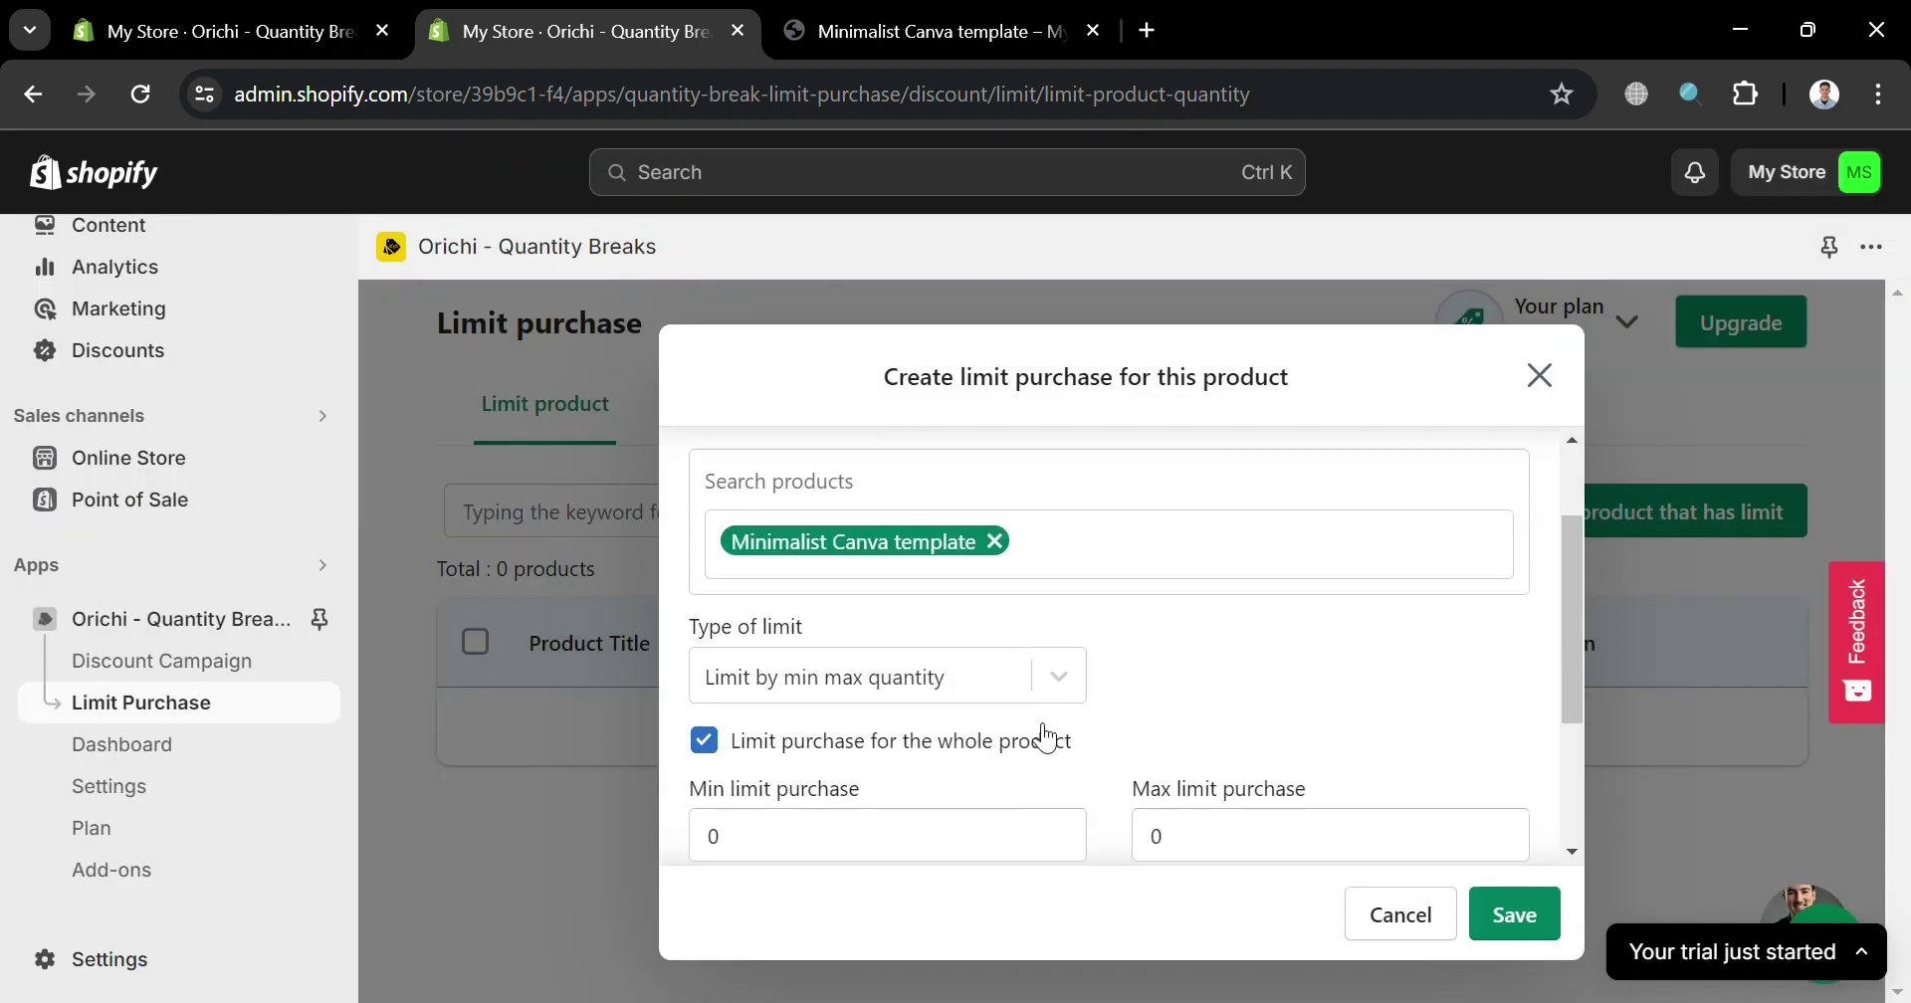
scroll(986, 673, "down", 2)
left_click(935, 701)
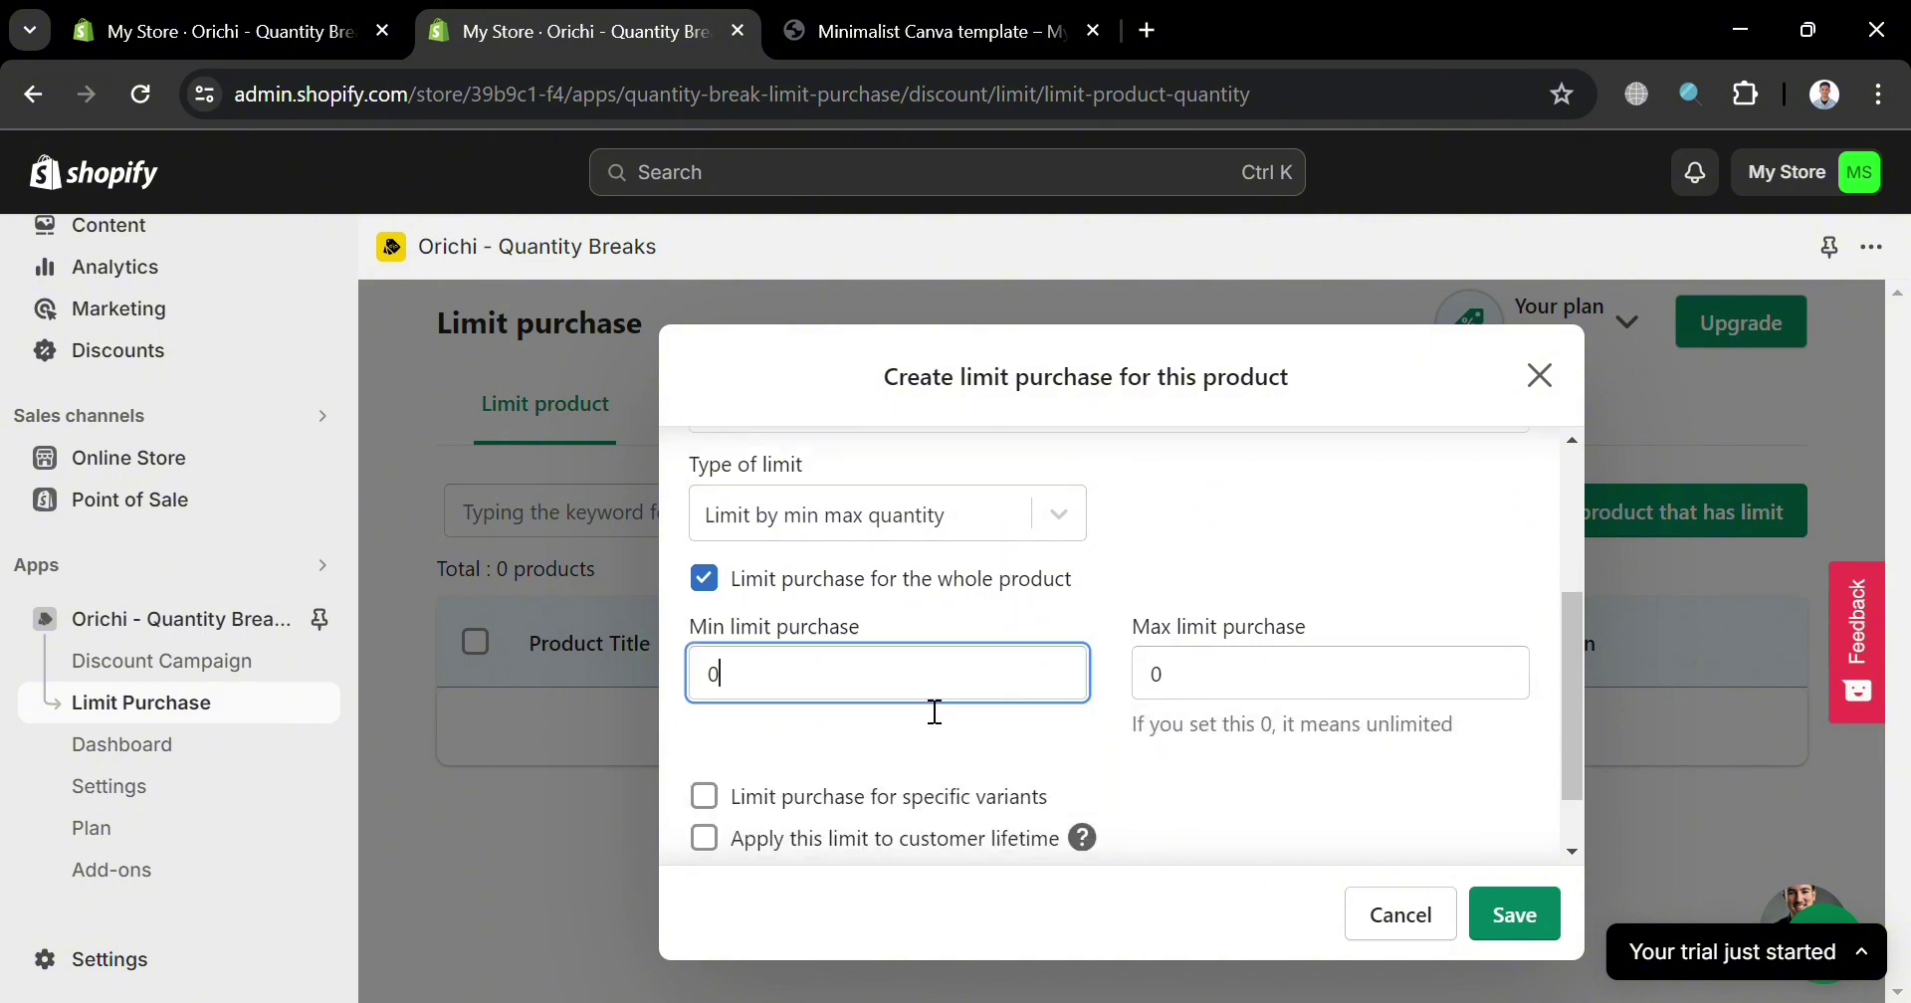
type("3")
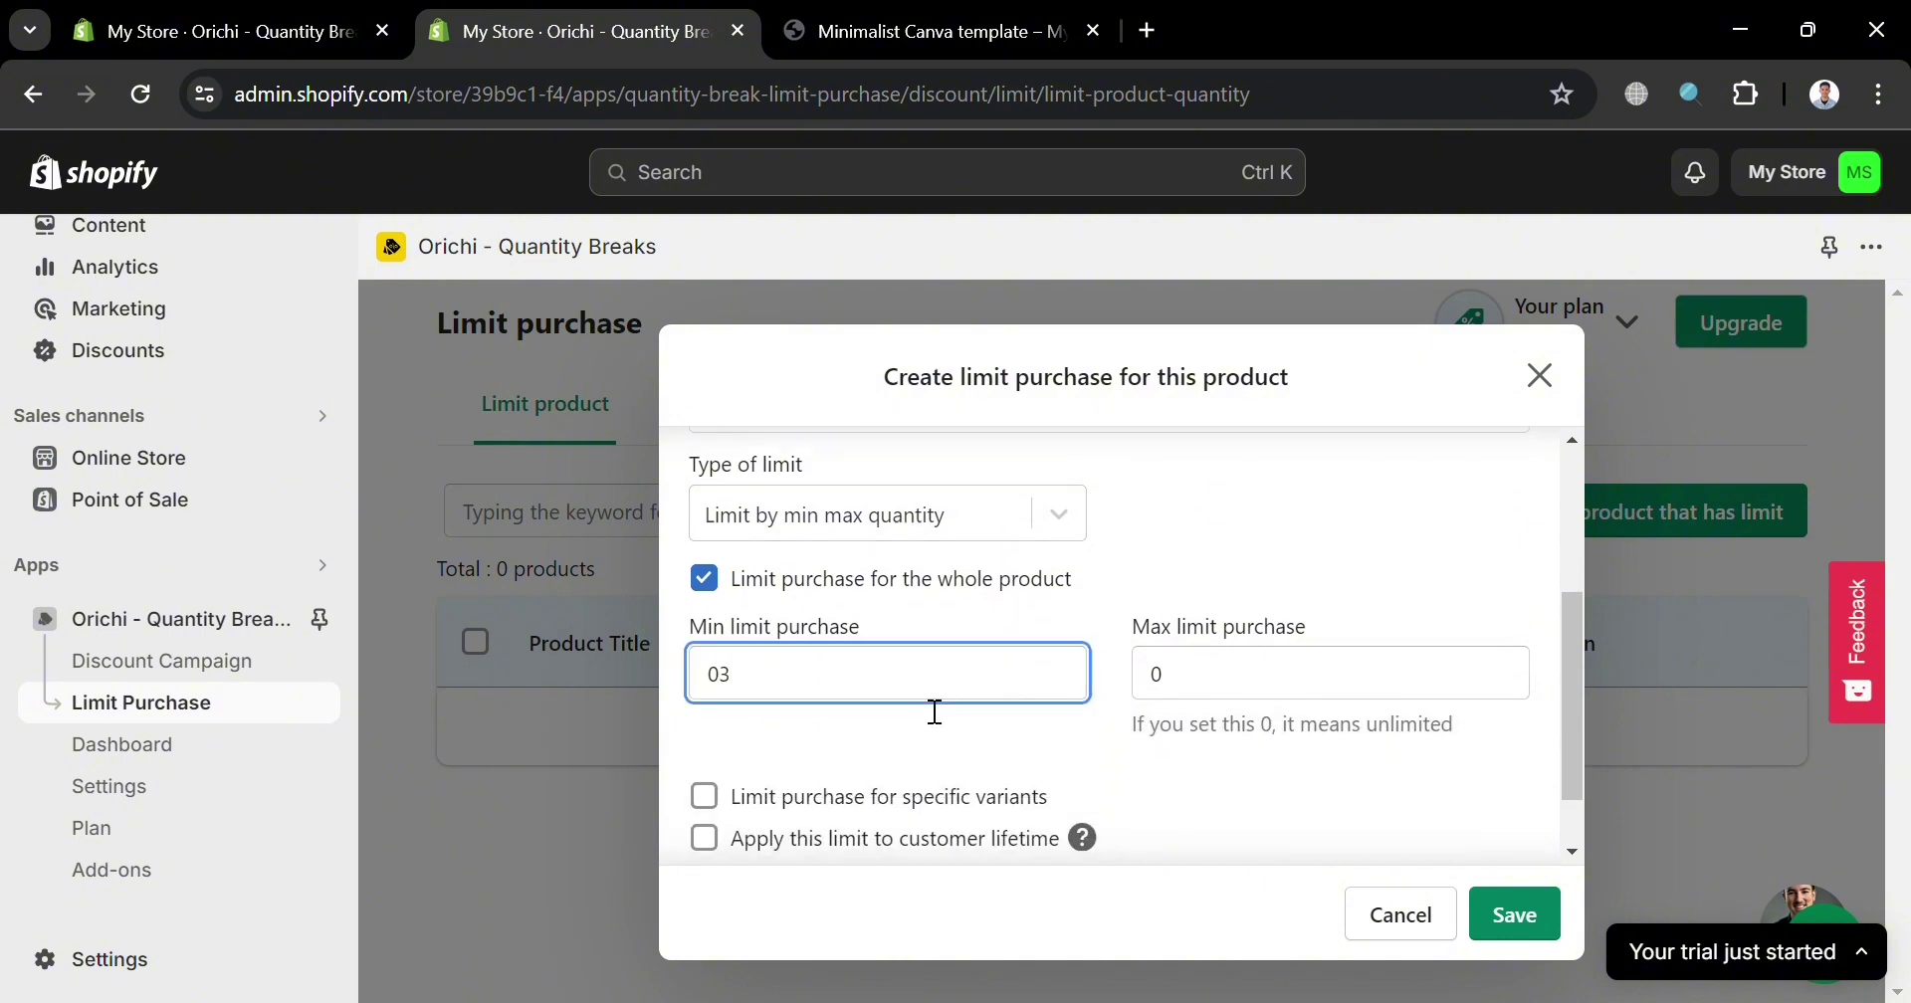
key("BackSpace")
type("3")
key("Home")
key("Delete")
left_click(1223, 688)
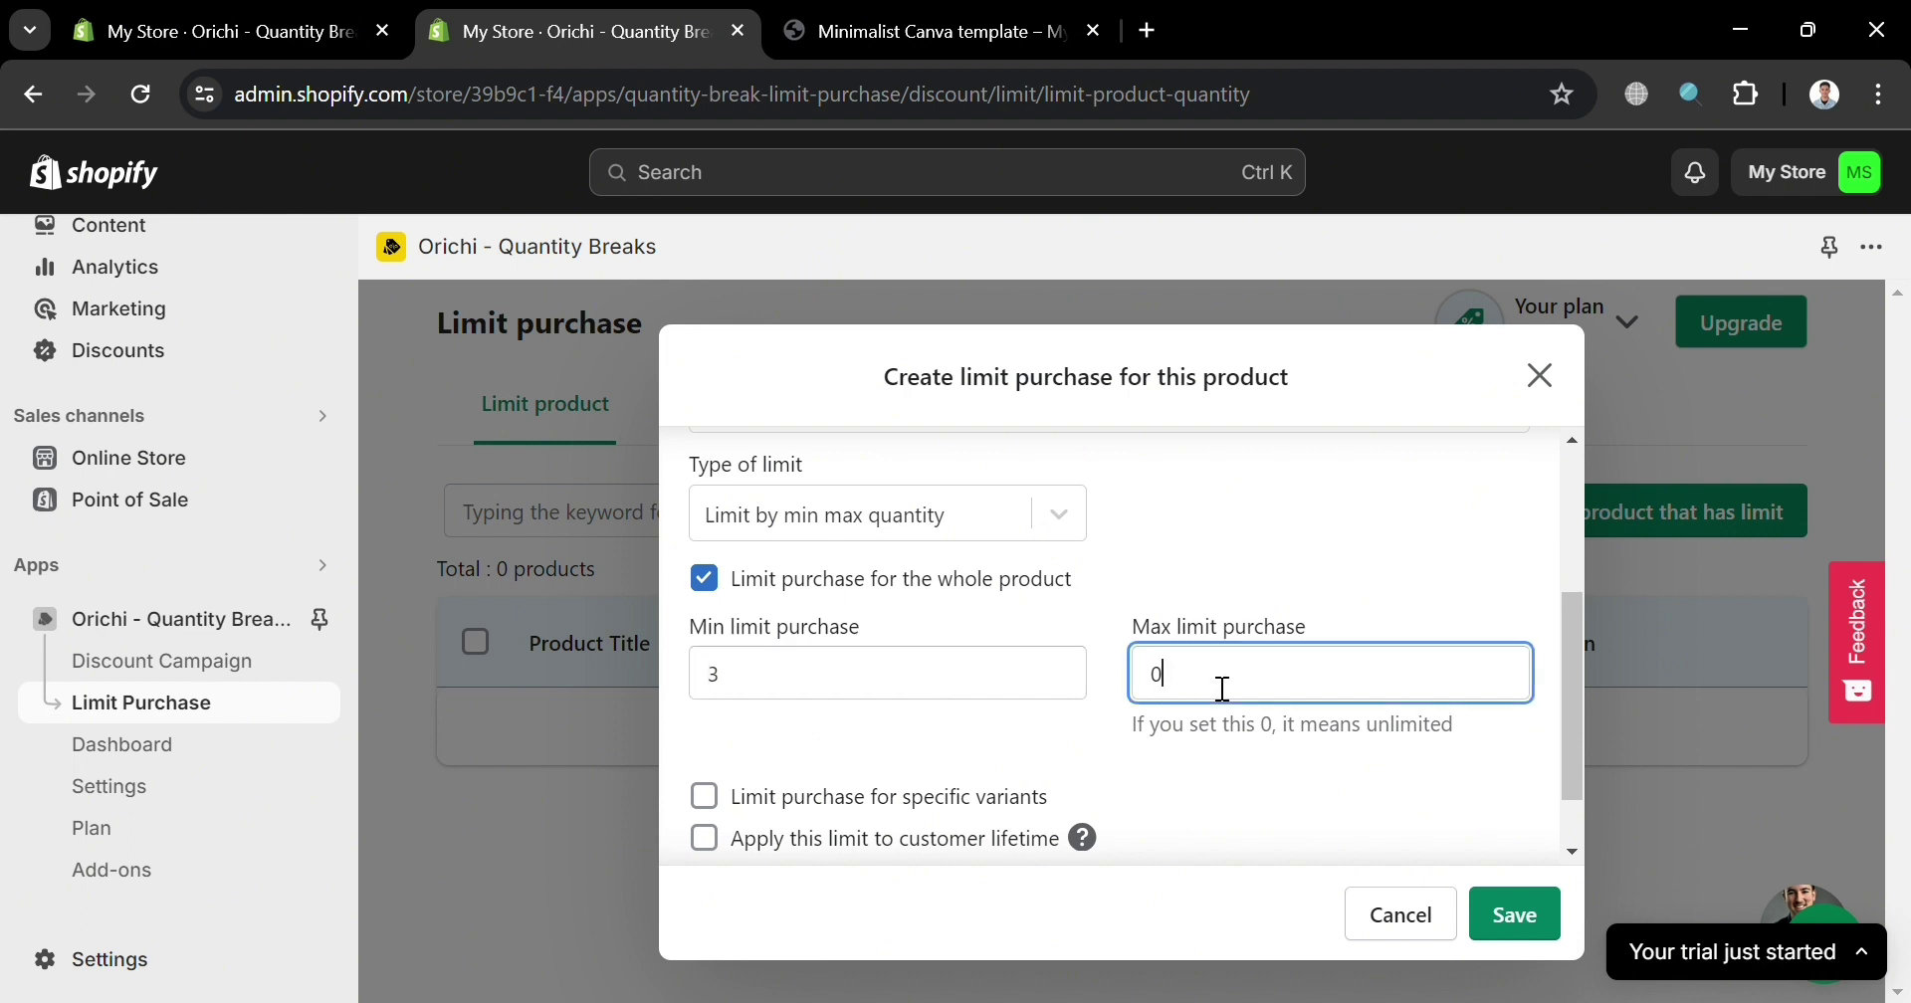
scroll(1005, 727, "down", 2)
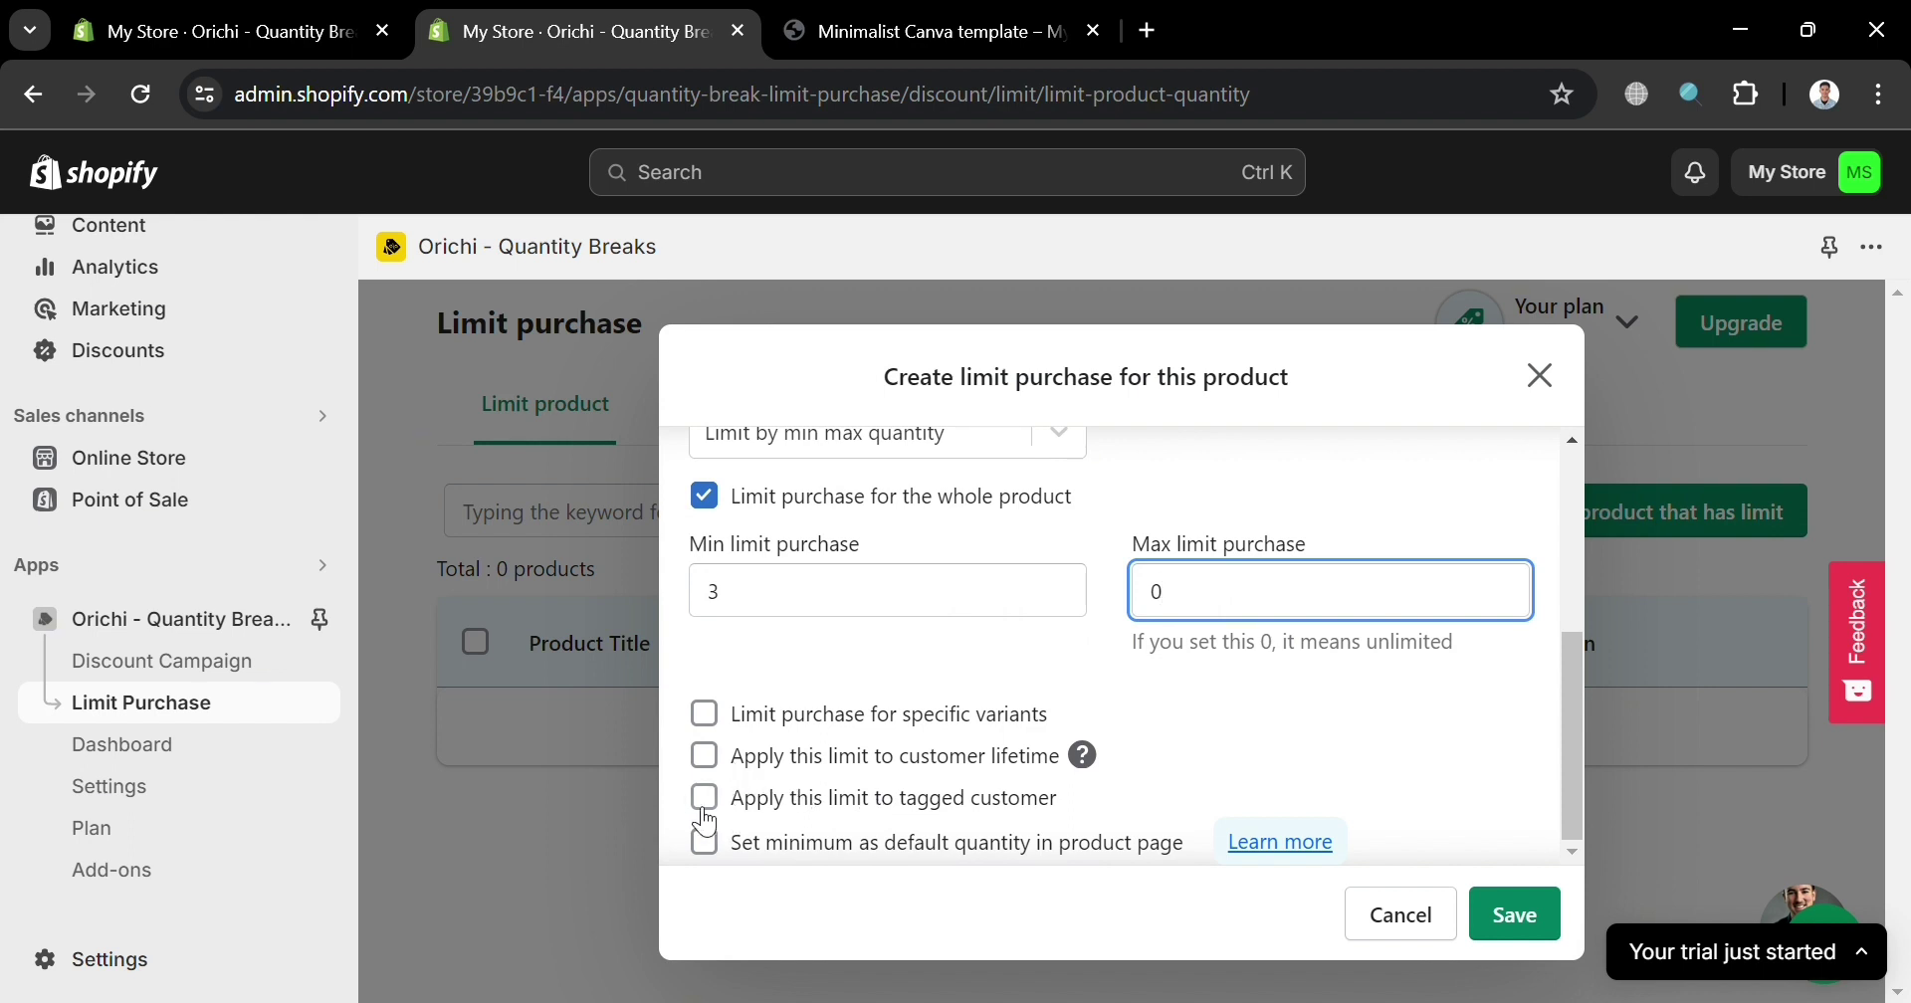
Step: Save the product limit and return to the template's storefront tab
left_click(1550, 932)
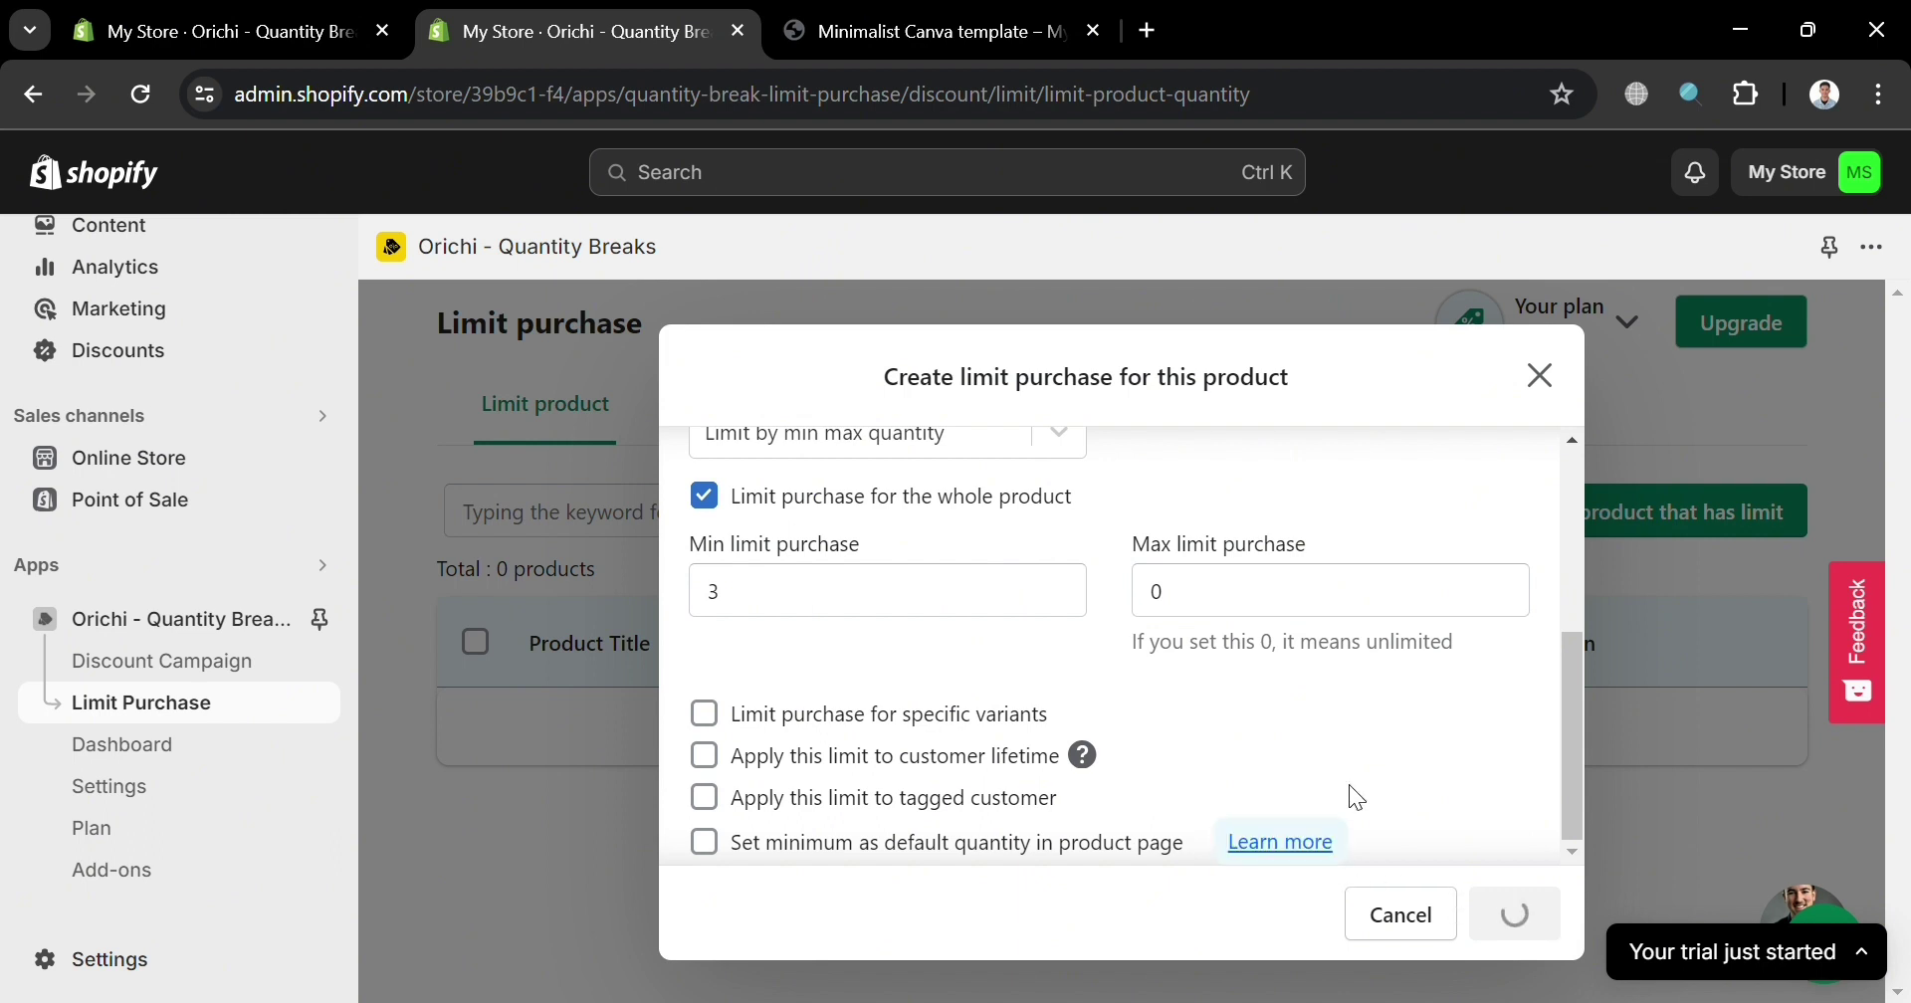
left_click_drag(1574, 717, 1557, 540)
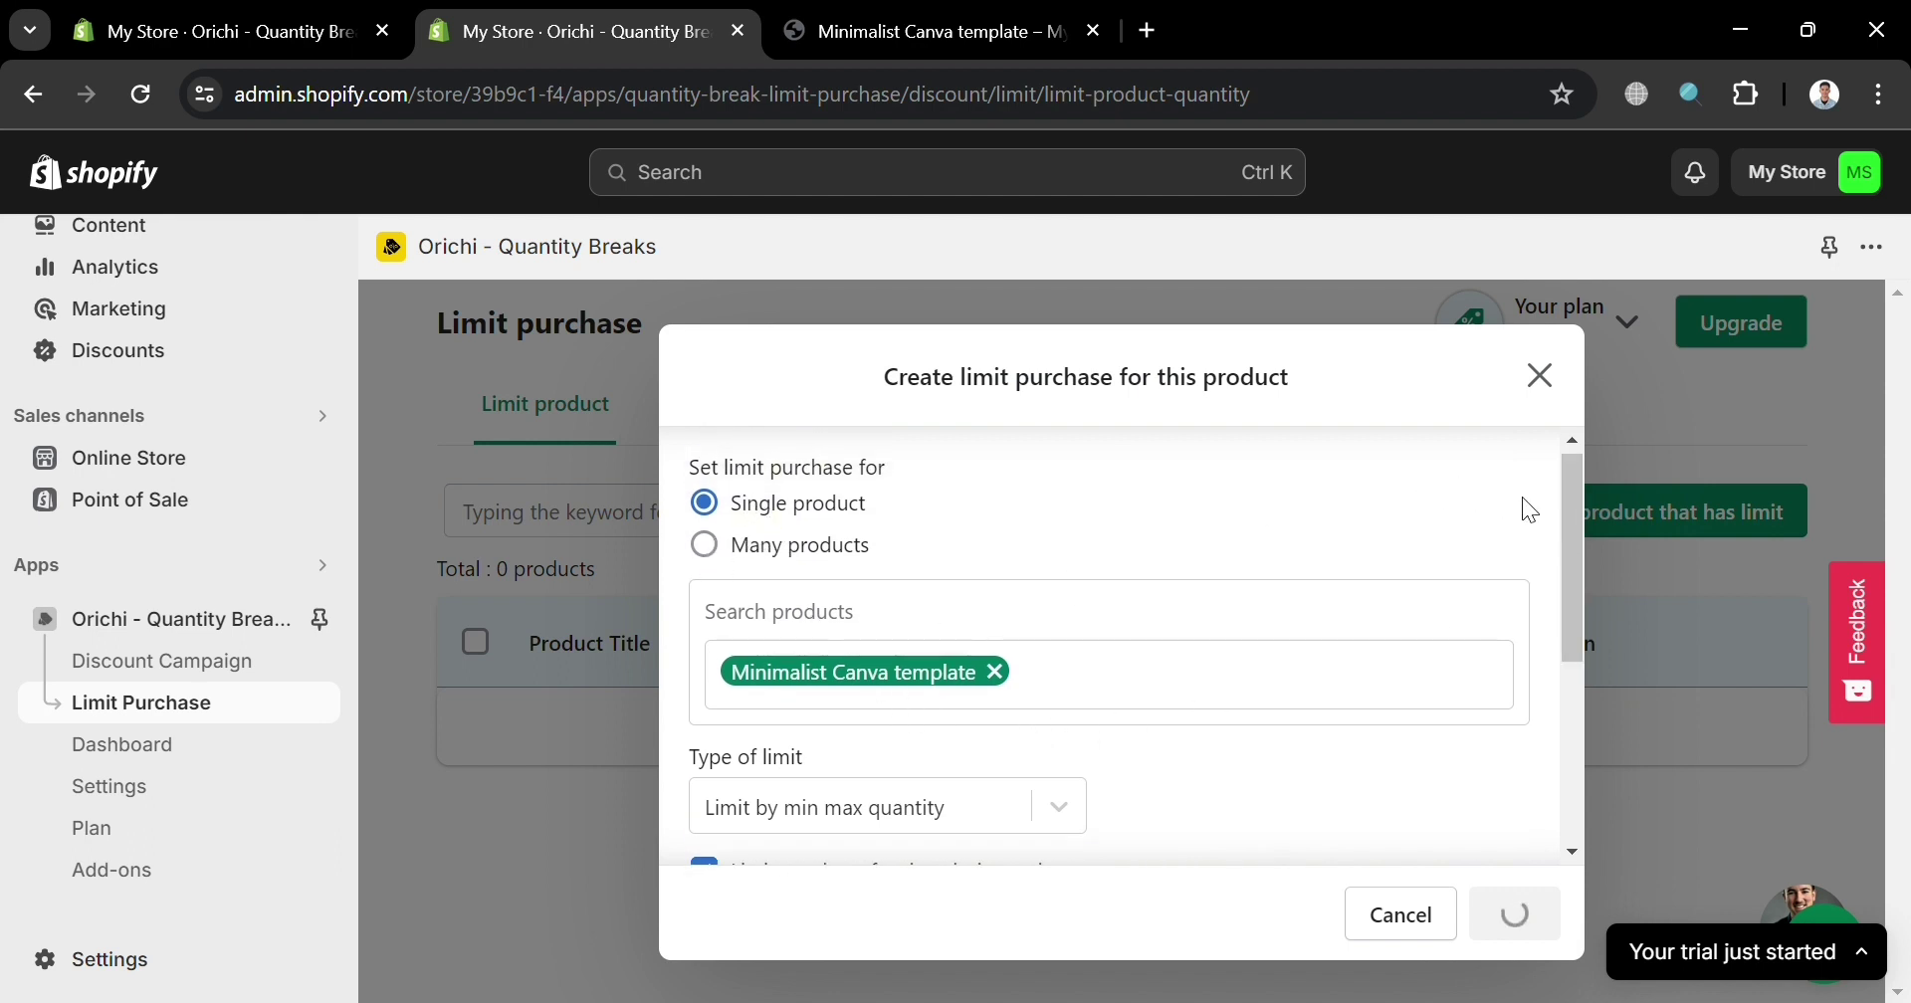
left_click_drag(1563, 517, 1575, 713)
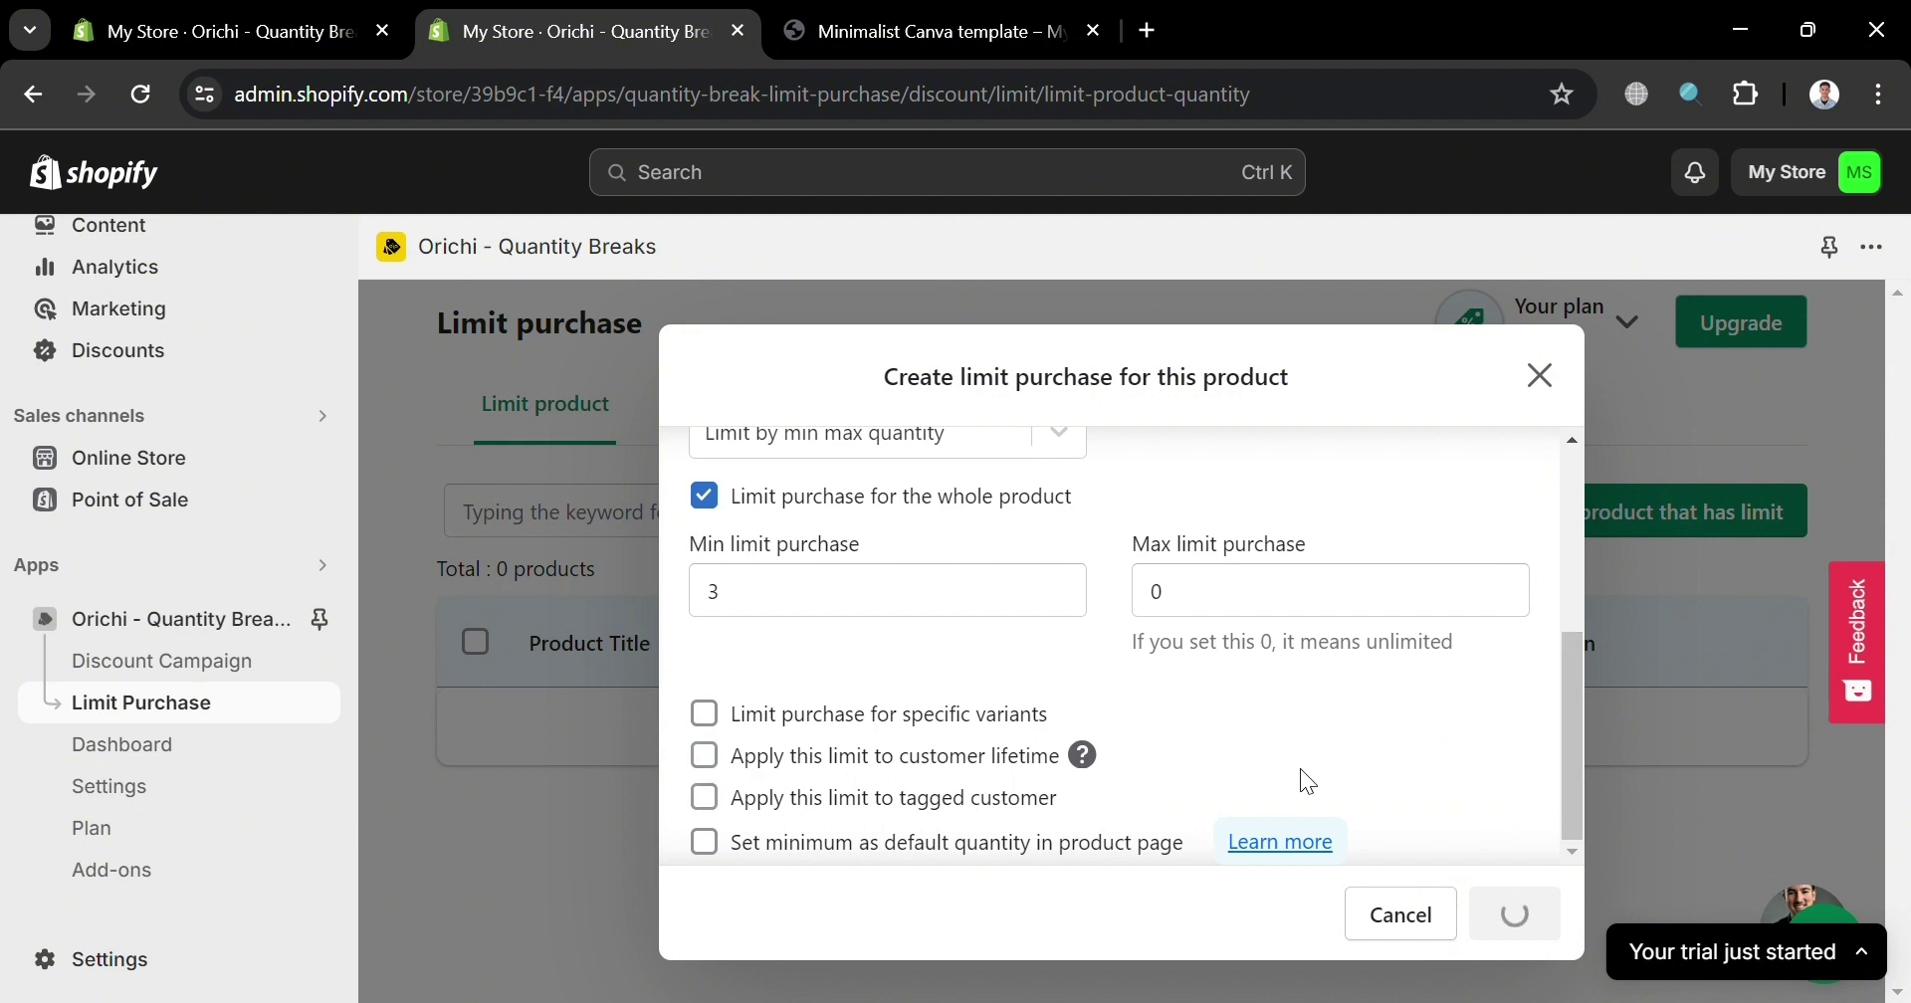
left_click_drag(1570, 723, 1569, 785)
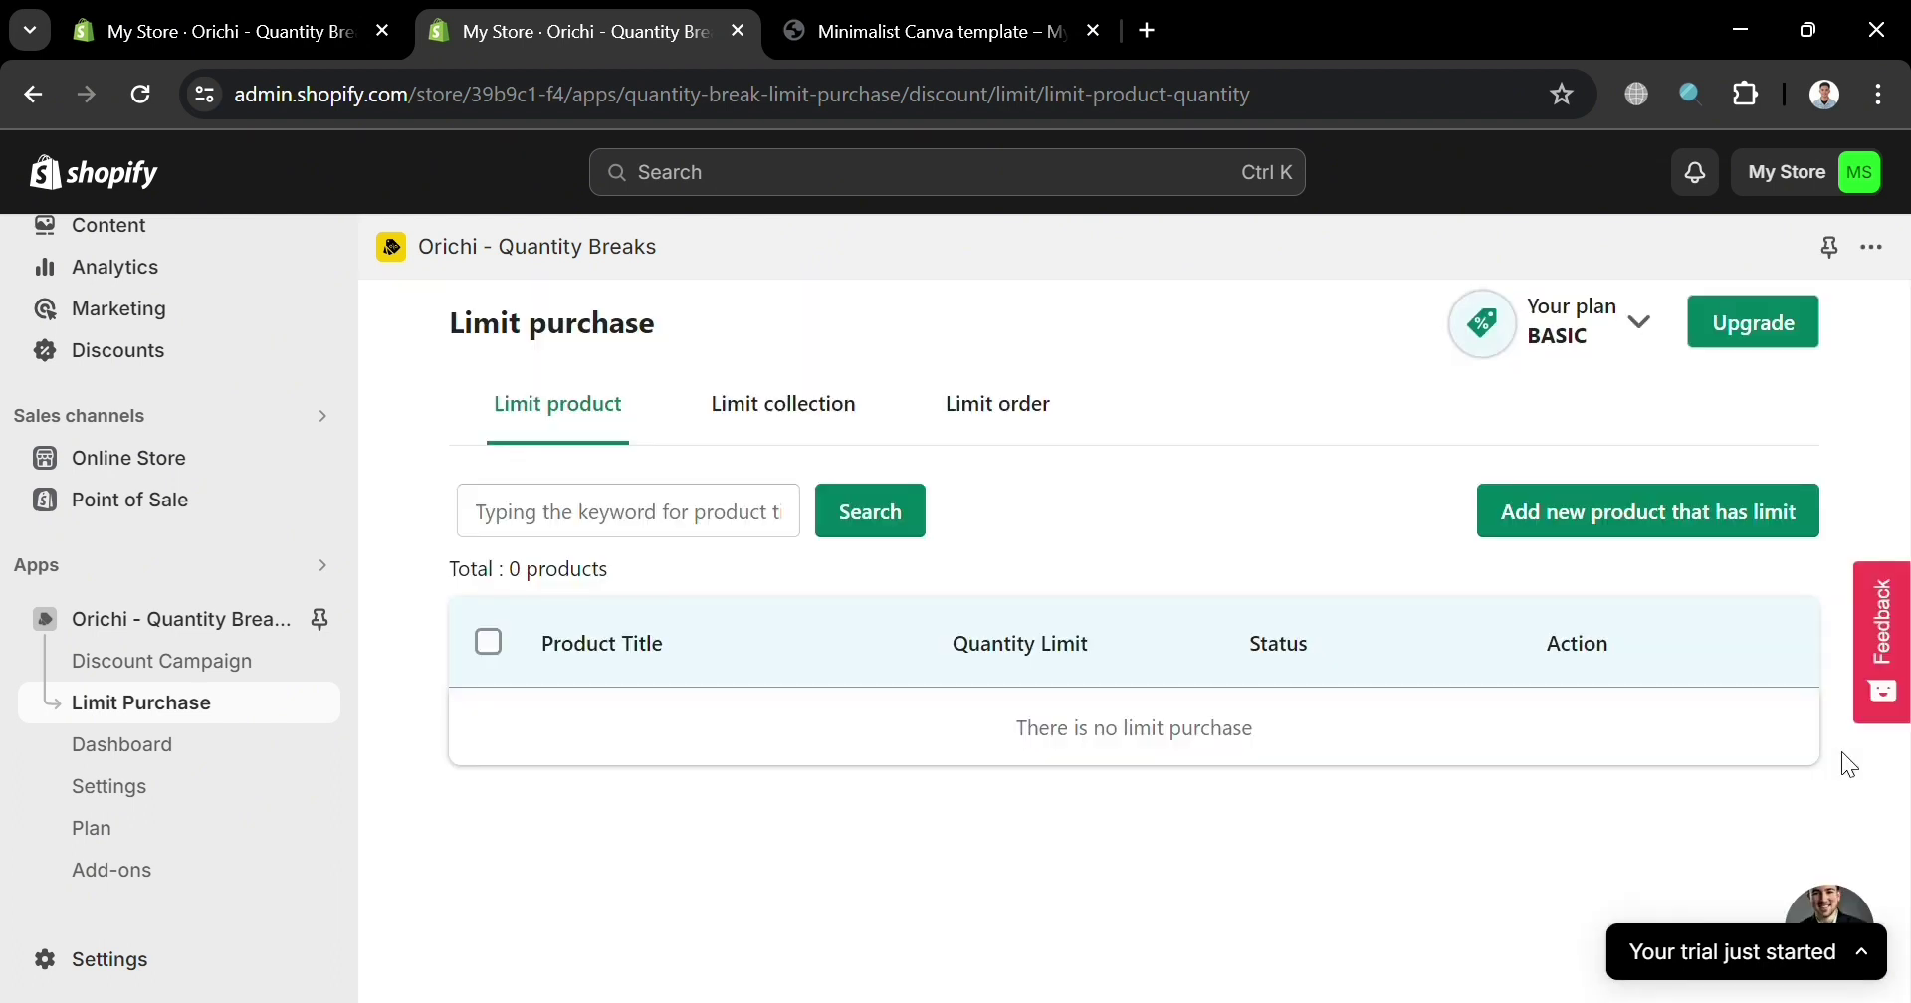
left_click(1672, 532)
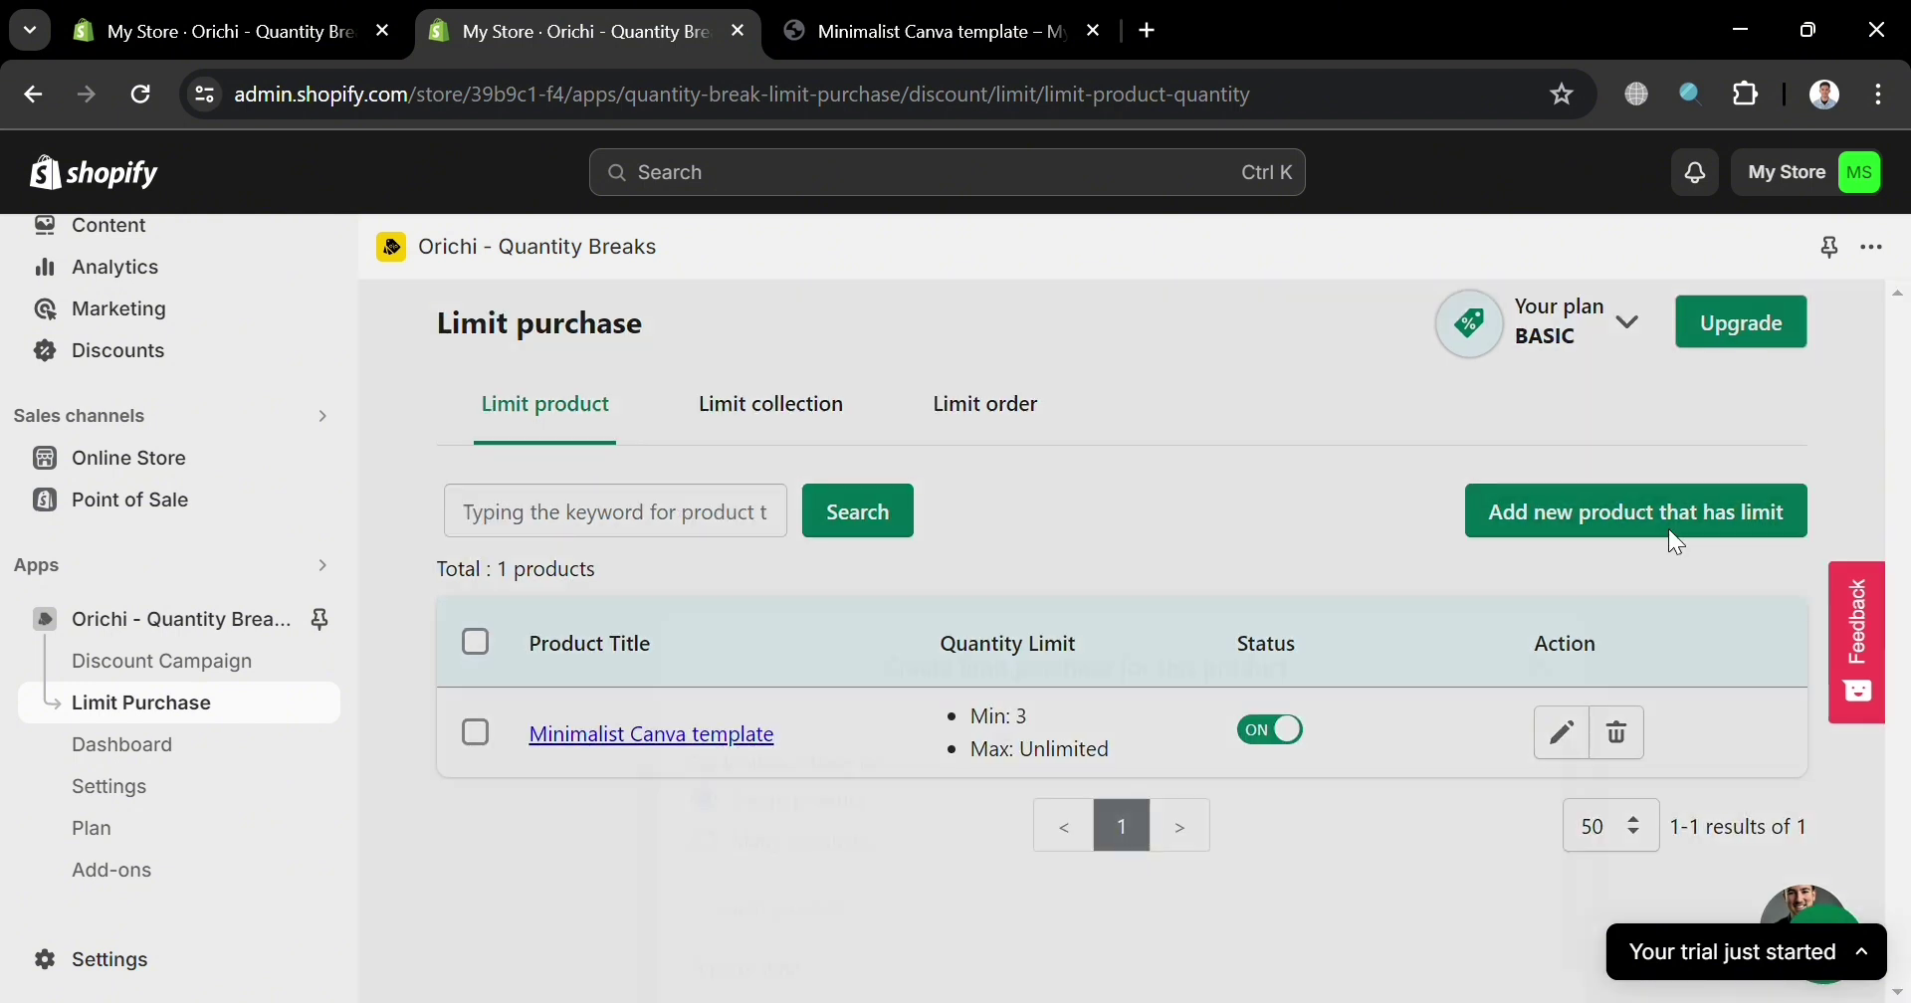
left_click(1668, 529)
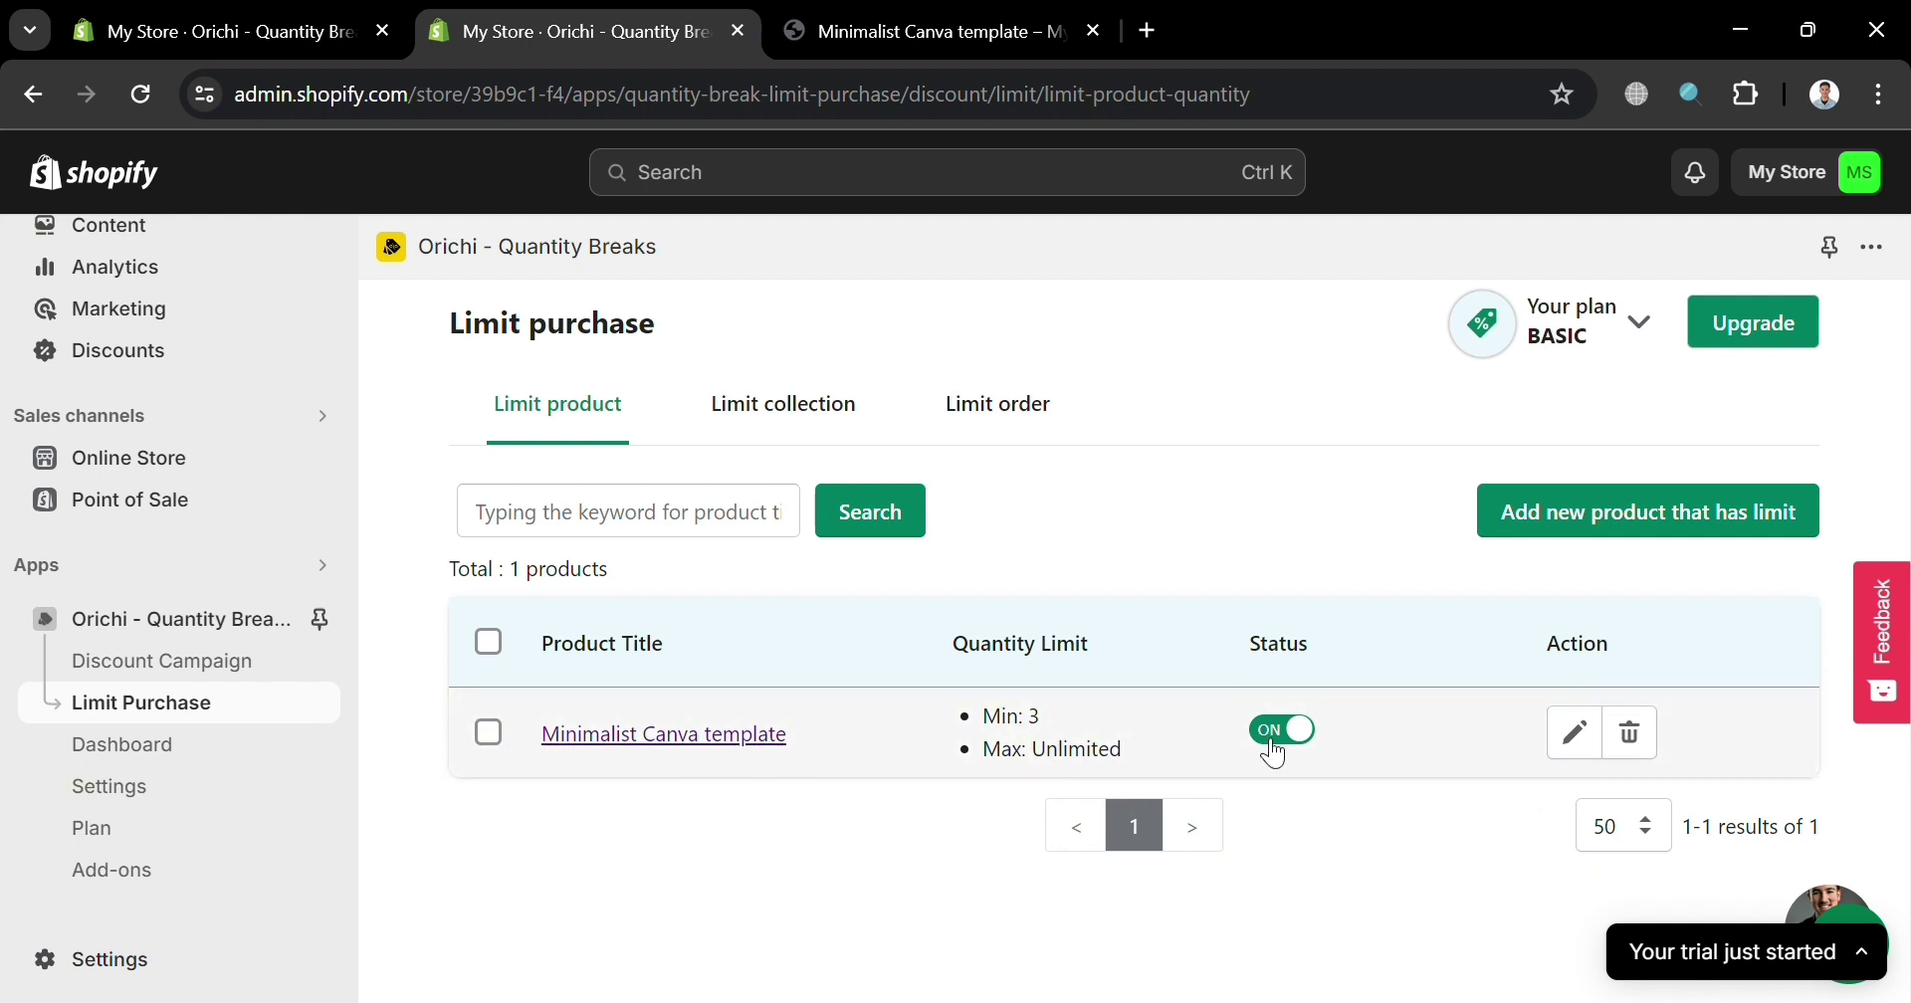
left_click(925, 31)
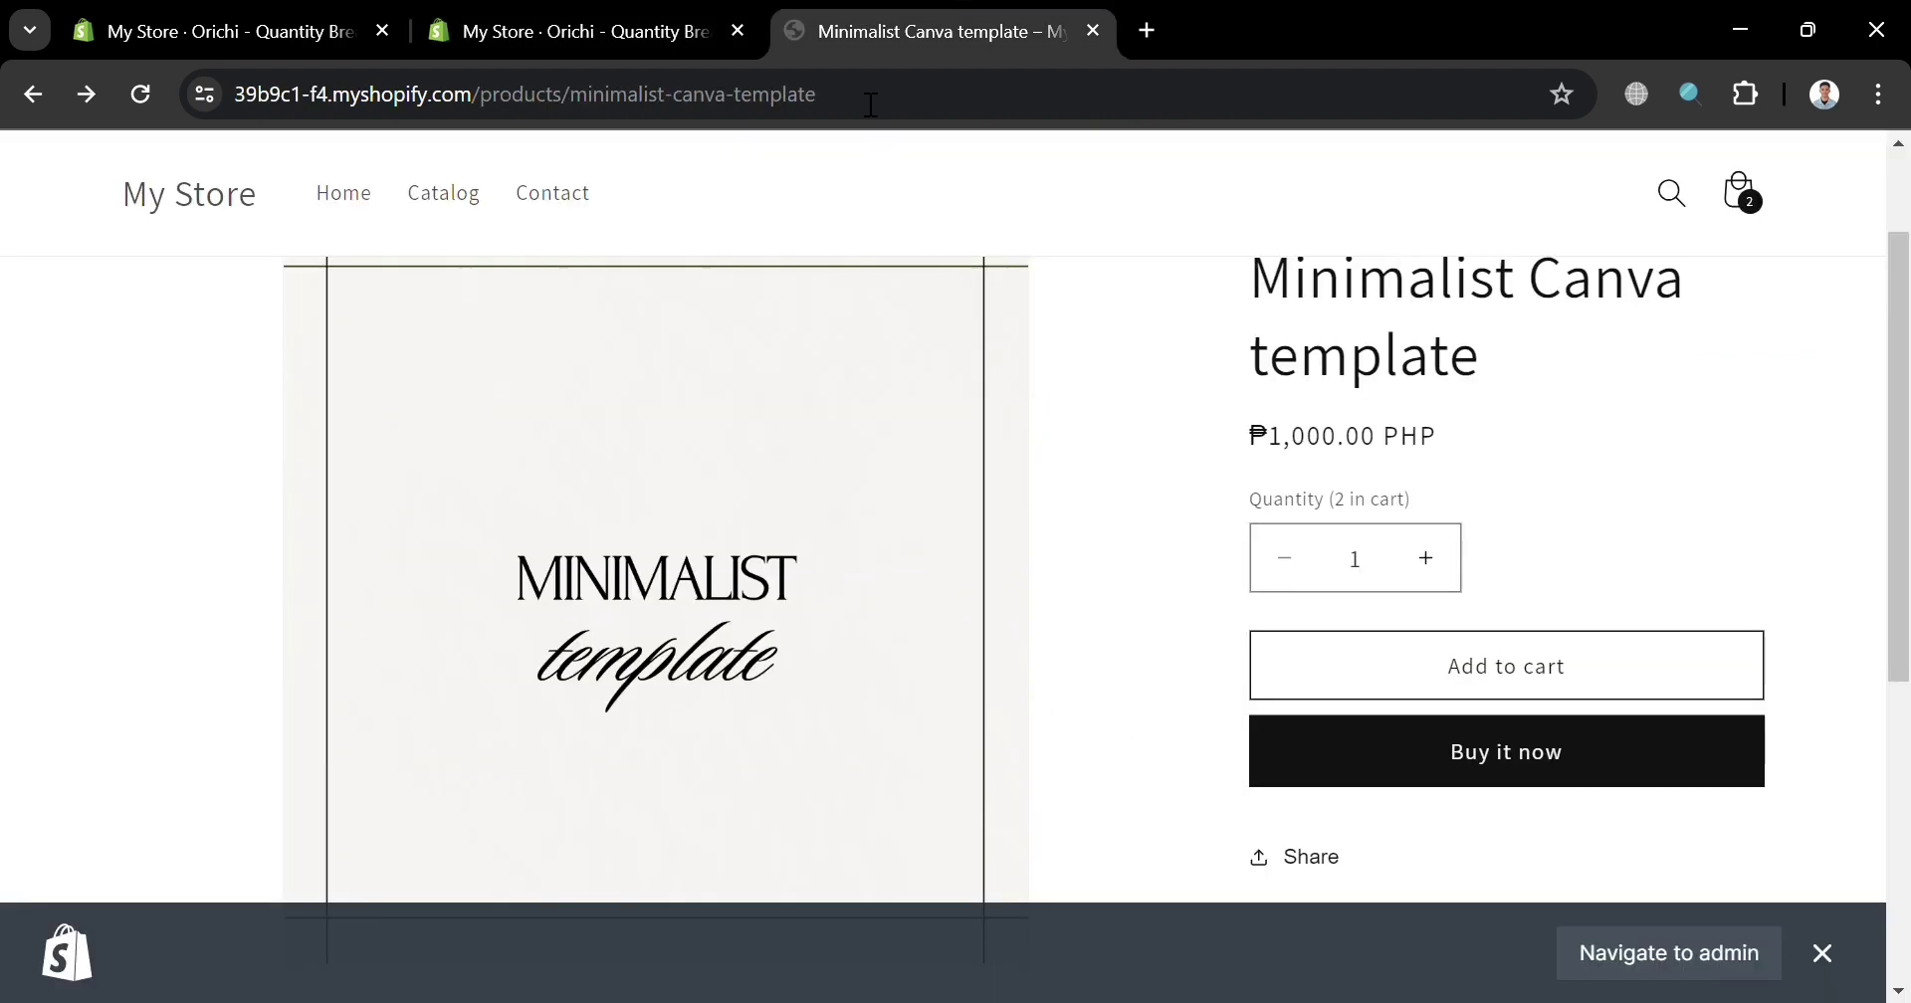
Step: Reload the product page to show the purchase limit and close the duplicate tab
left_click(132, 99)
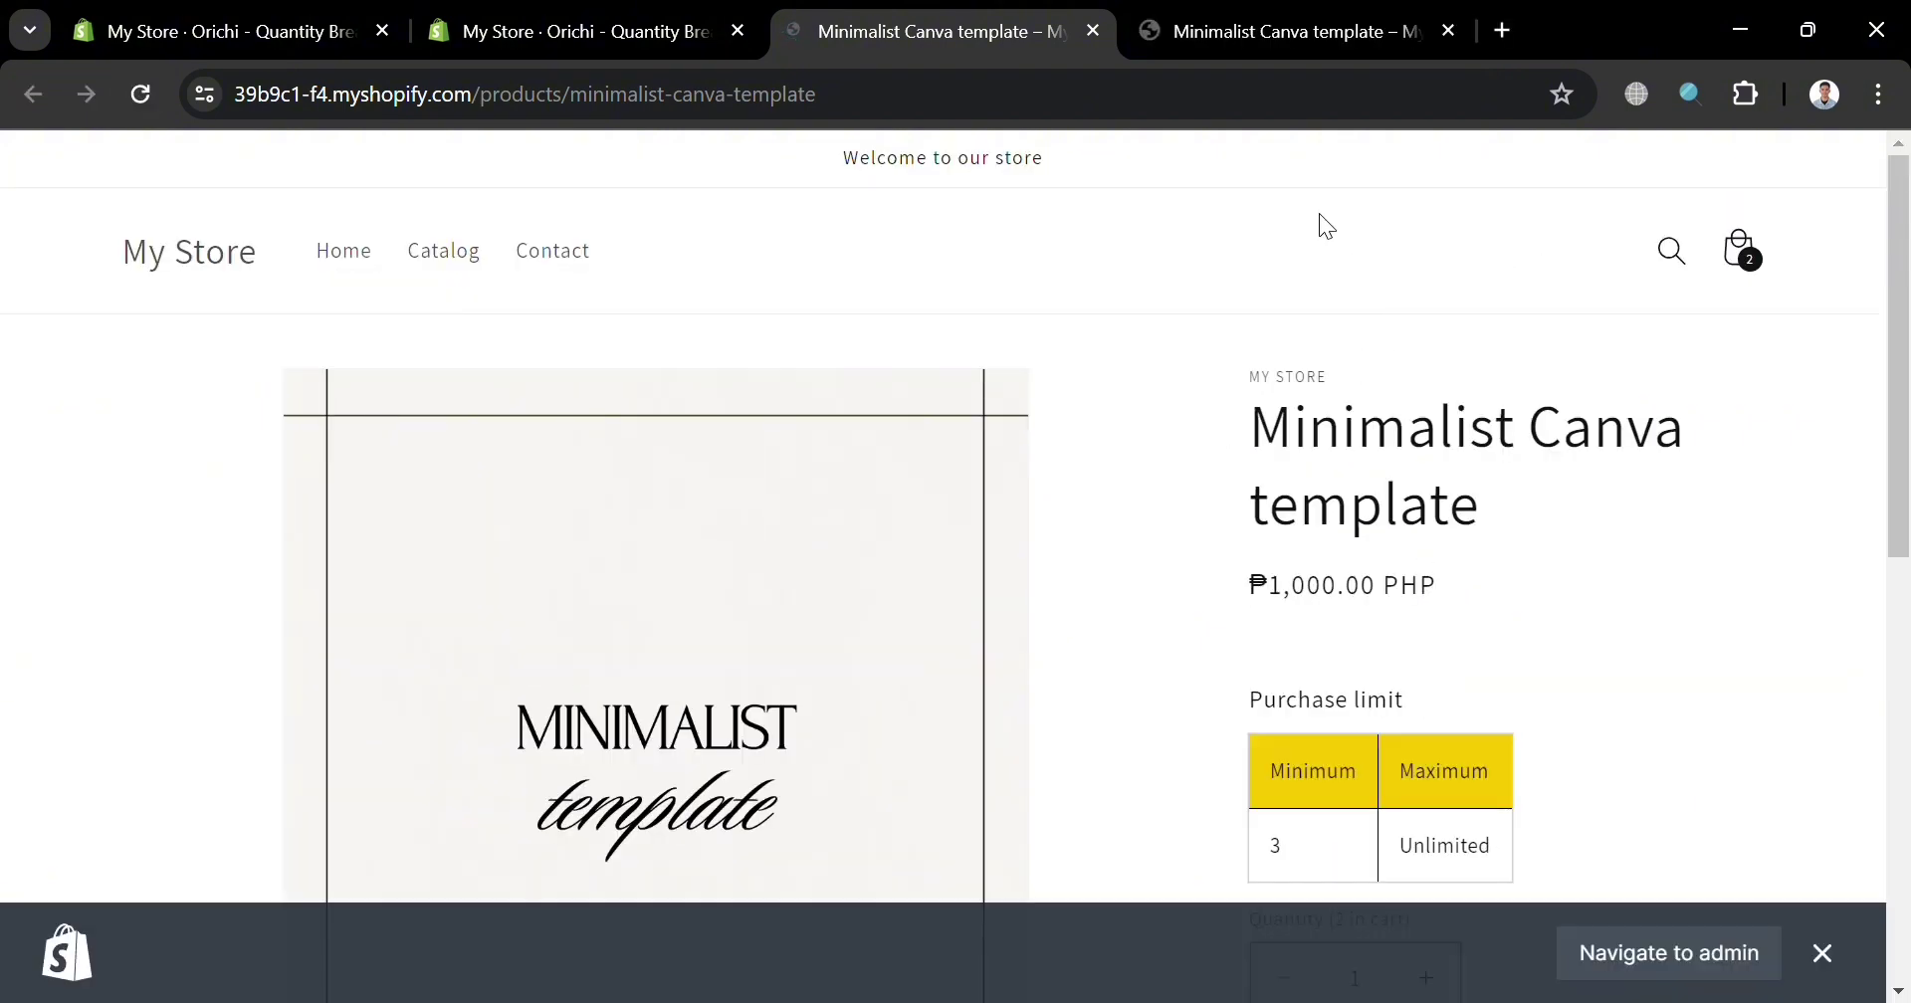
scroll(1357, 802, "down", 4)
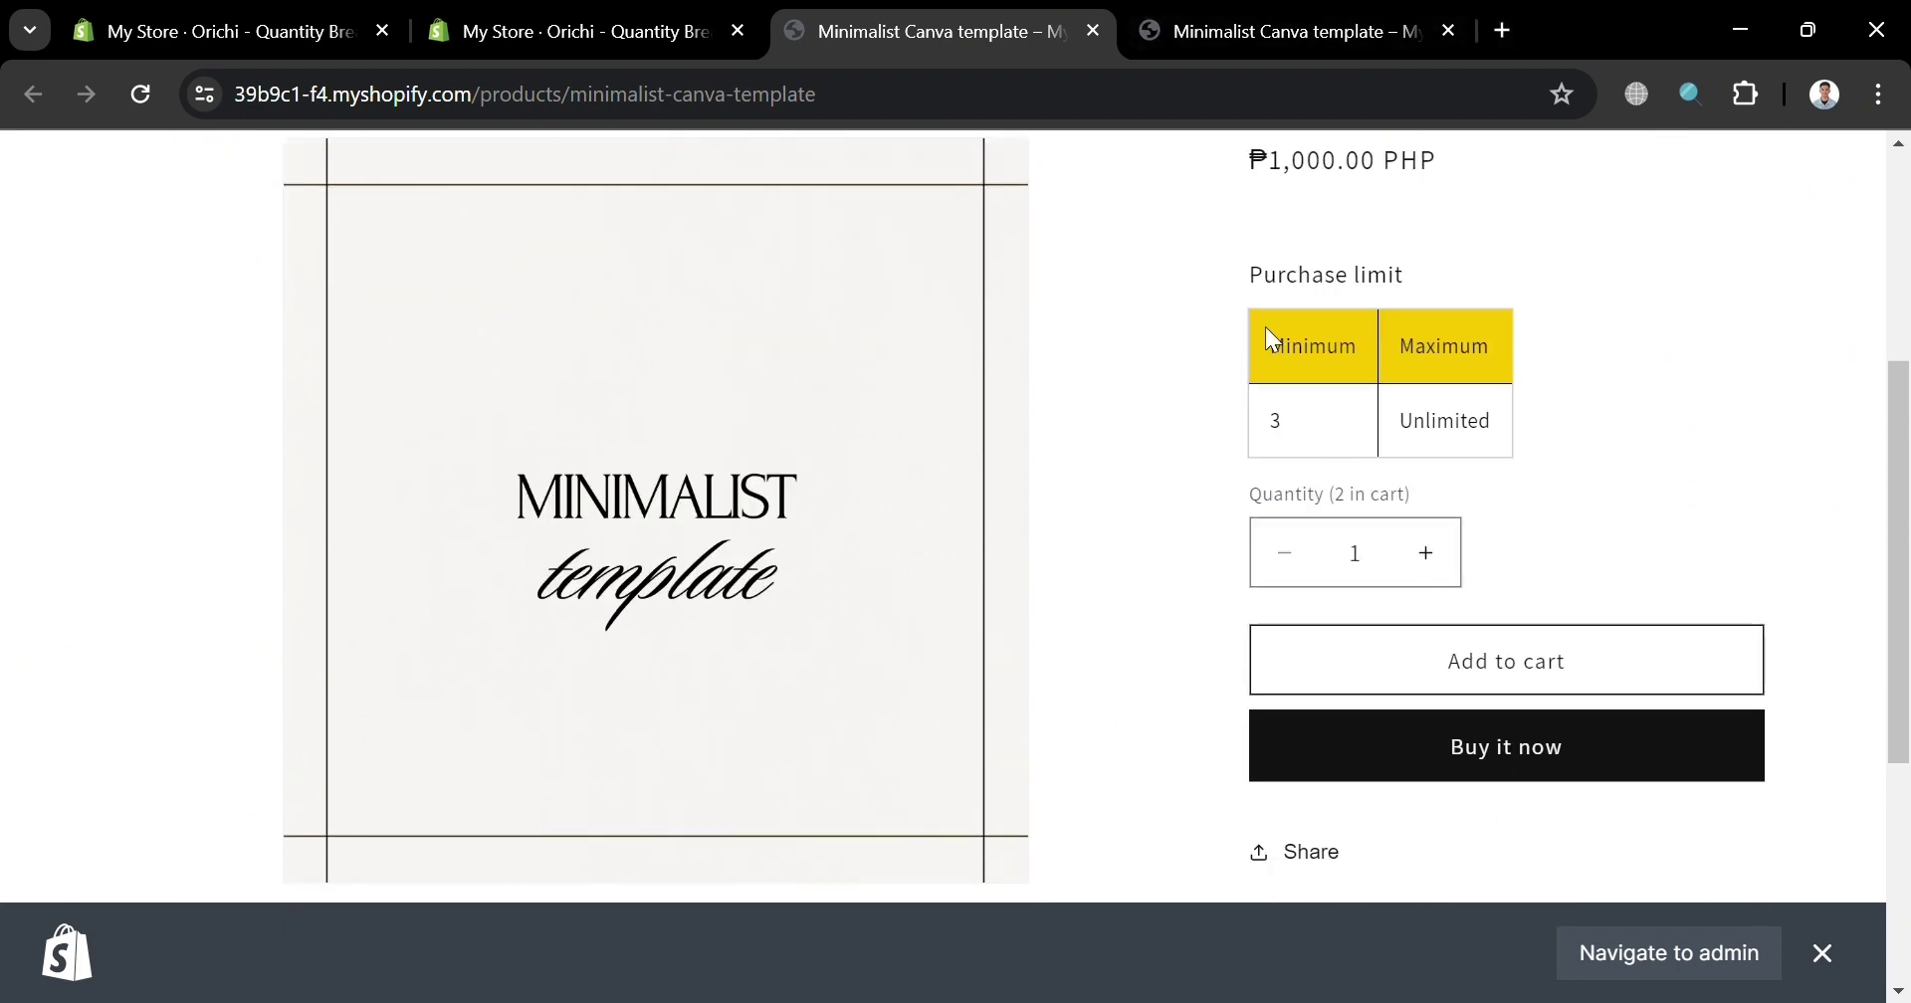
left_click(1448, 31)
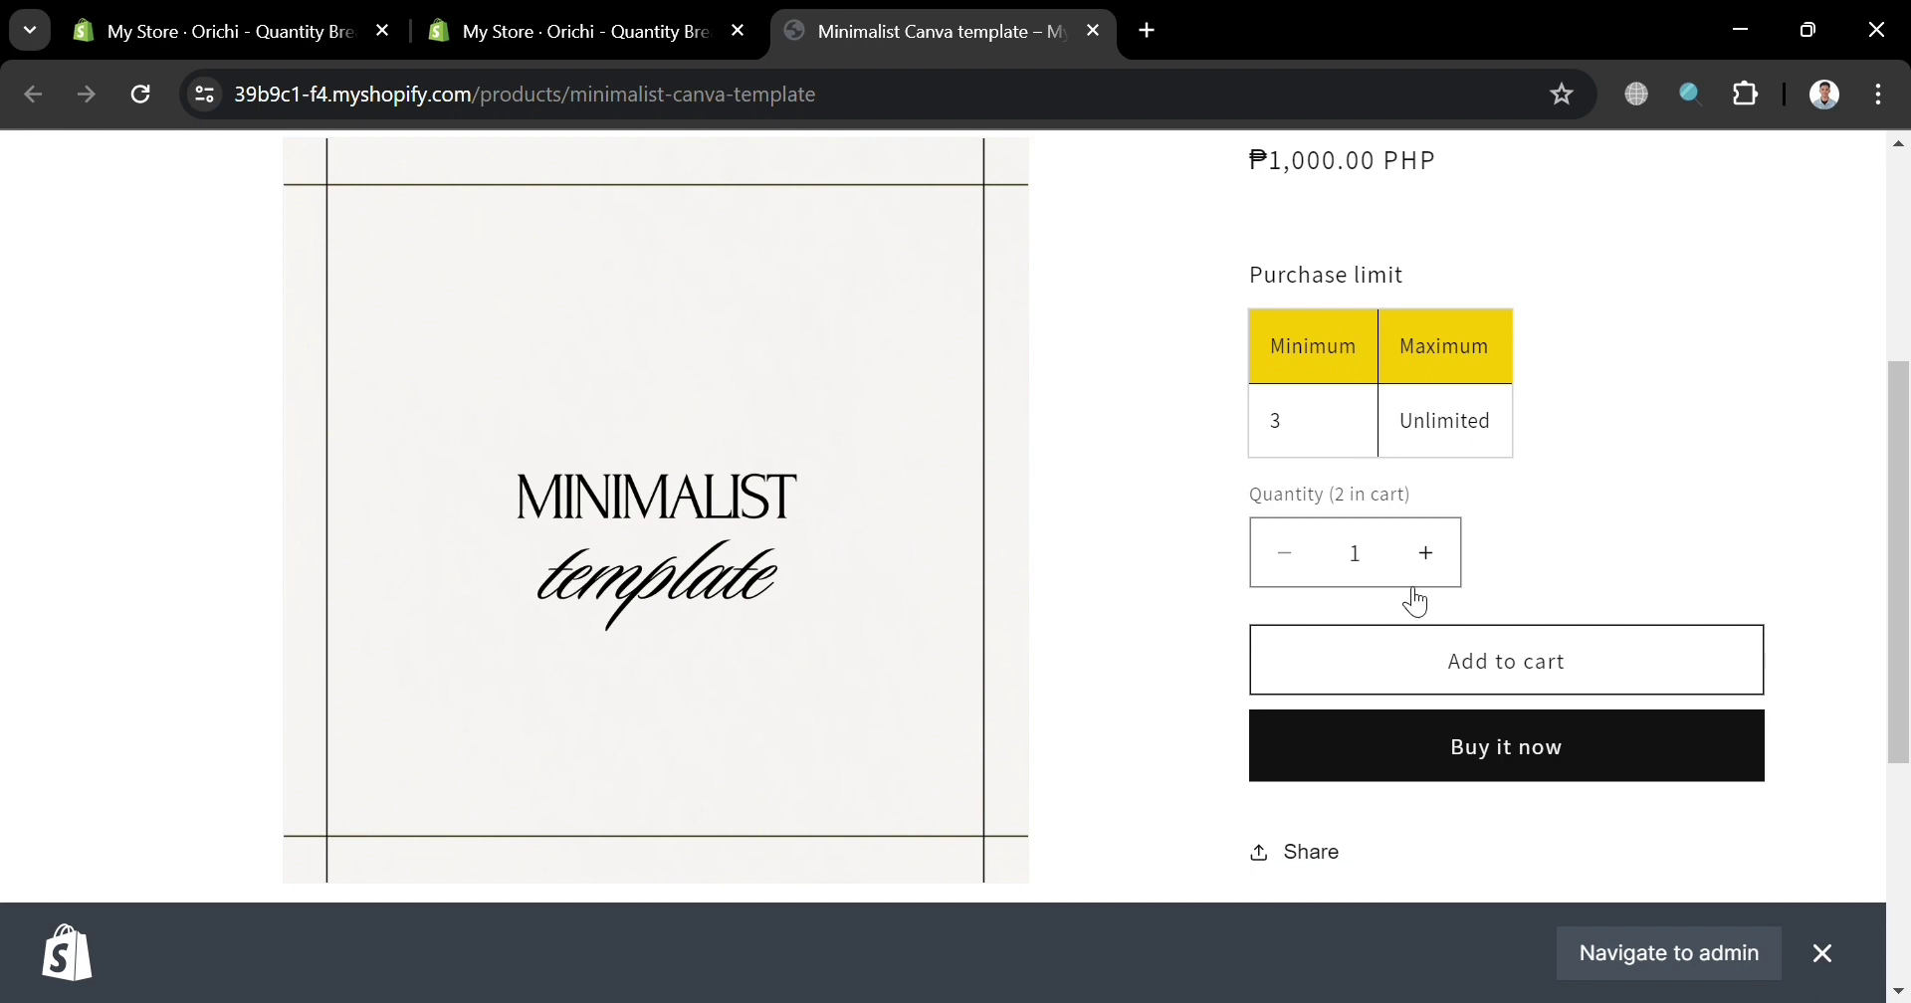
Step: Add one copy to the cart, then add three more copies at quantity 3
left_click(1469, 671)
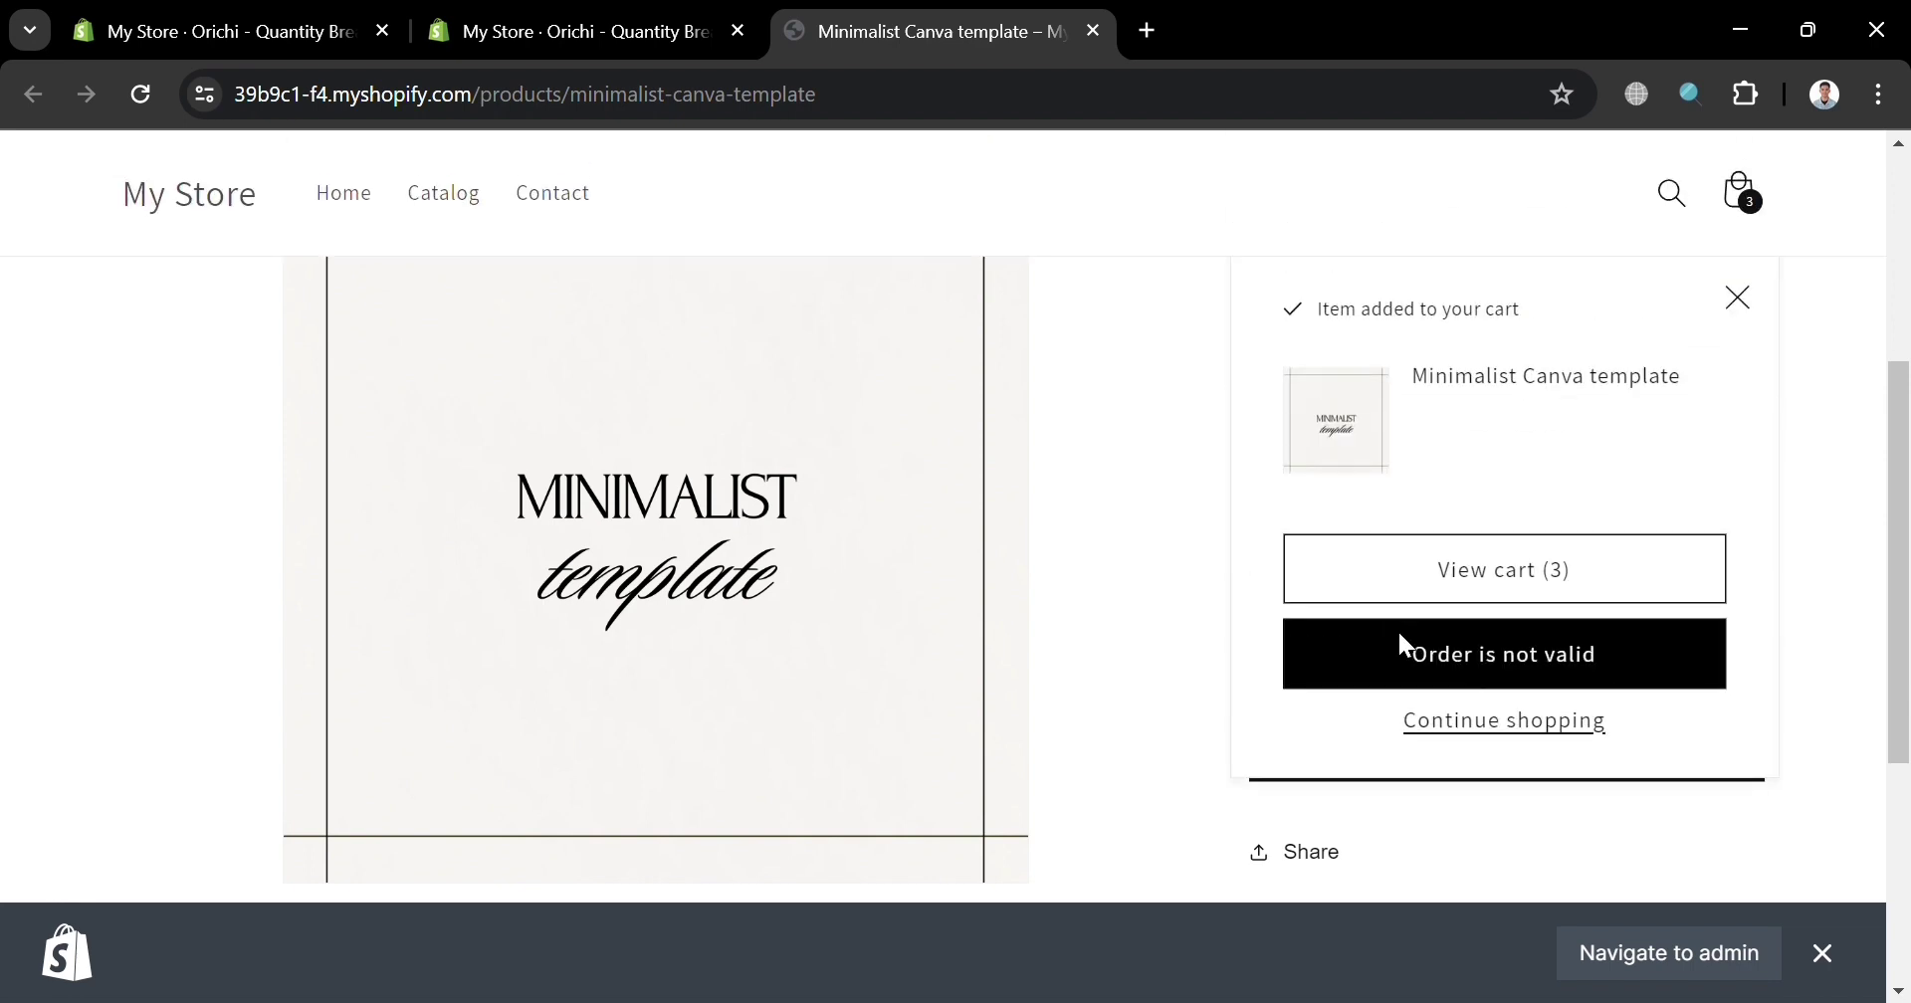
left_click(1737, 299)
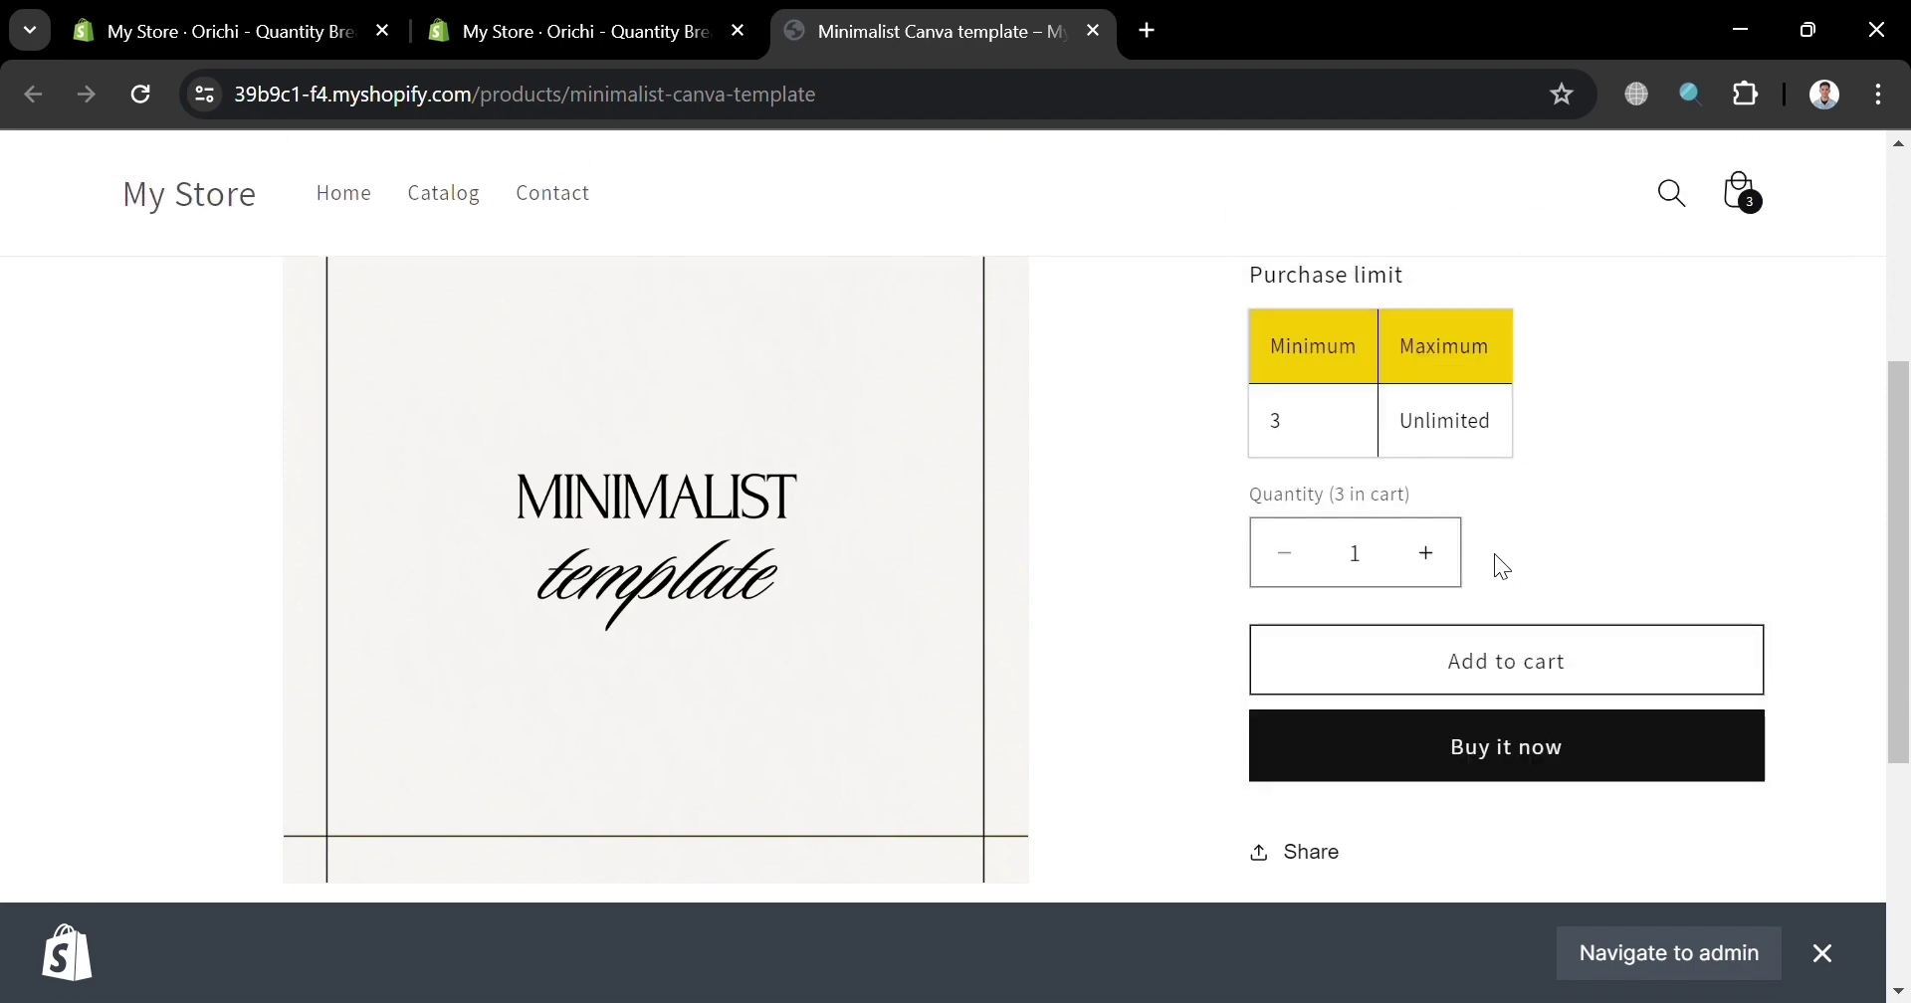
left_click(1449, 555)
left_click(1449, 555)
left_click(1449, 554)
left_click(1285, 554)
left_click(1483, 662)
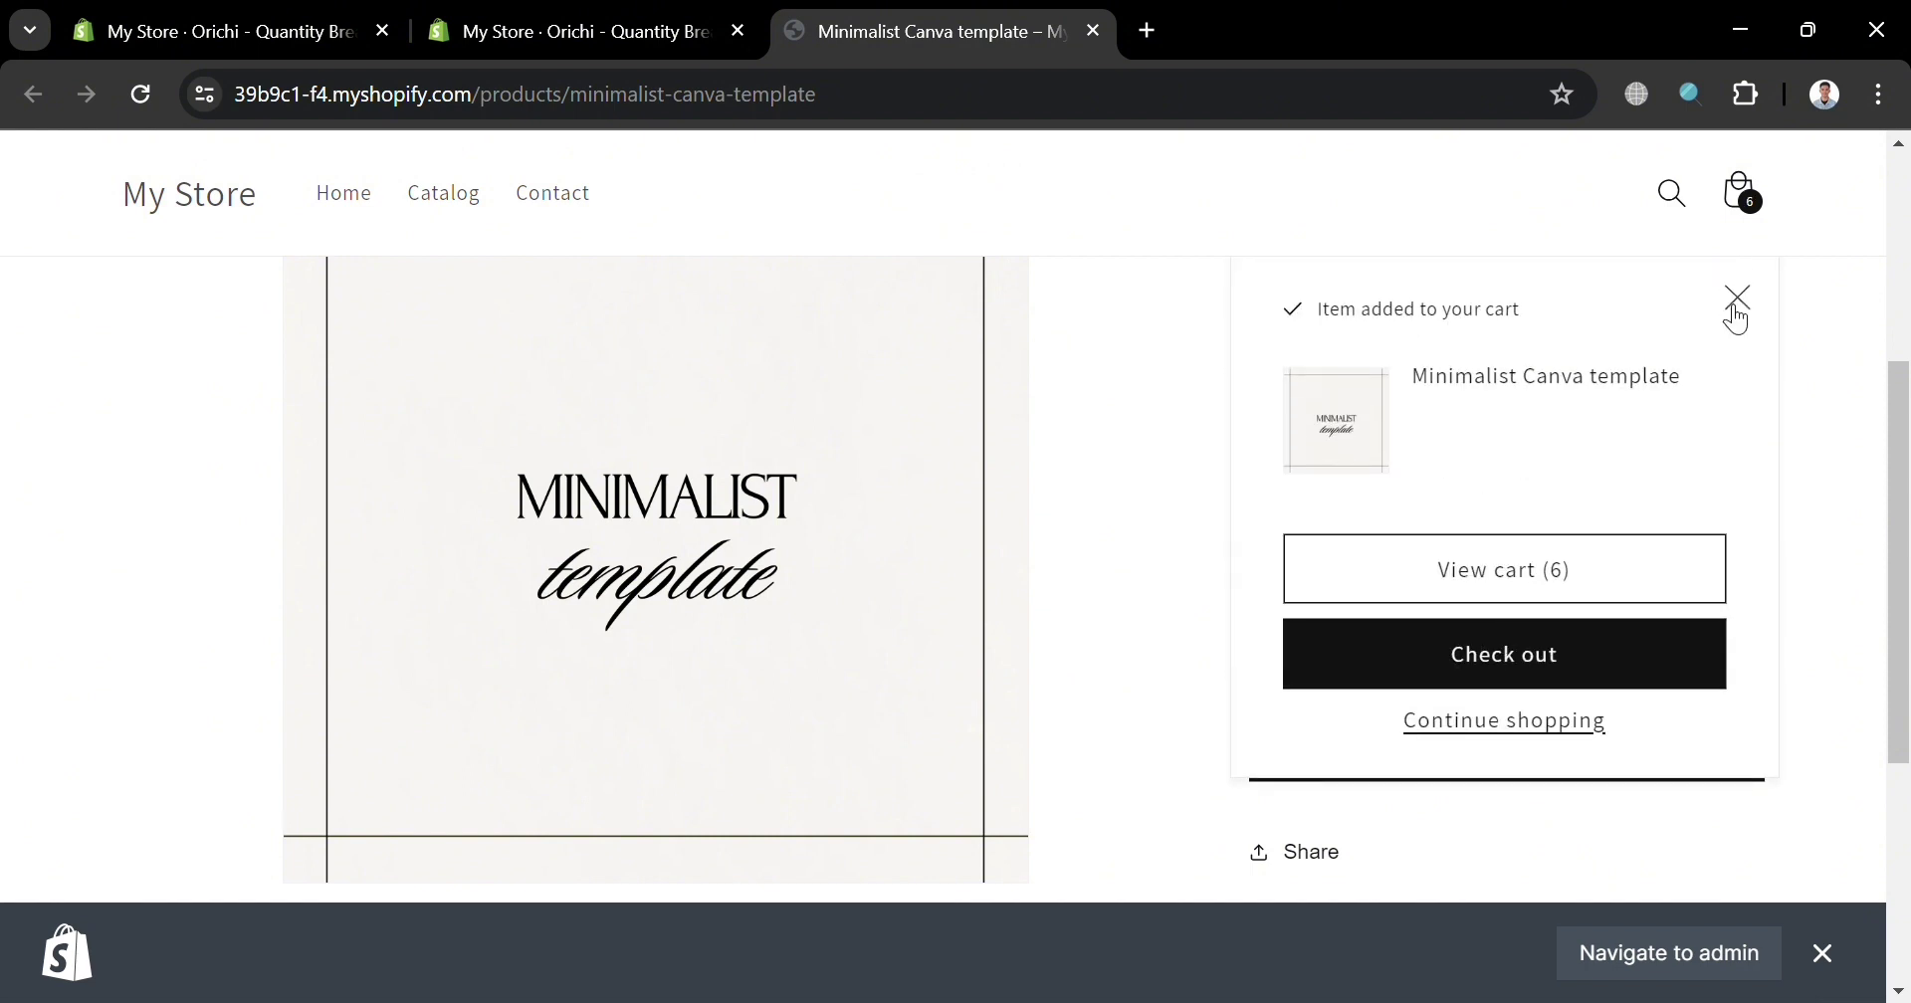
left_click(1739, 296)
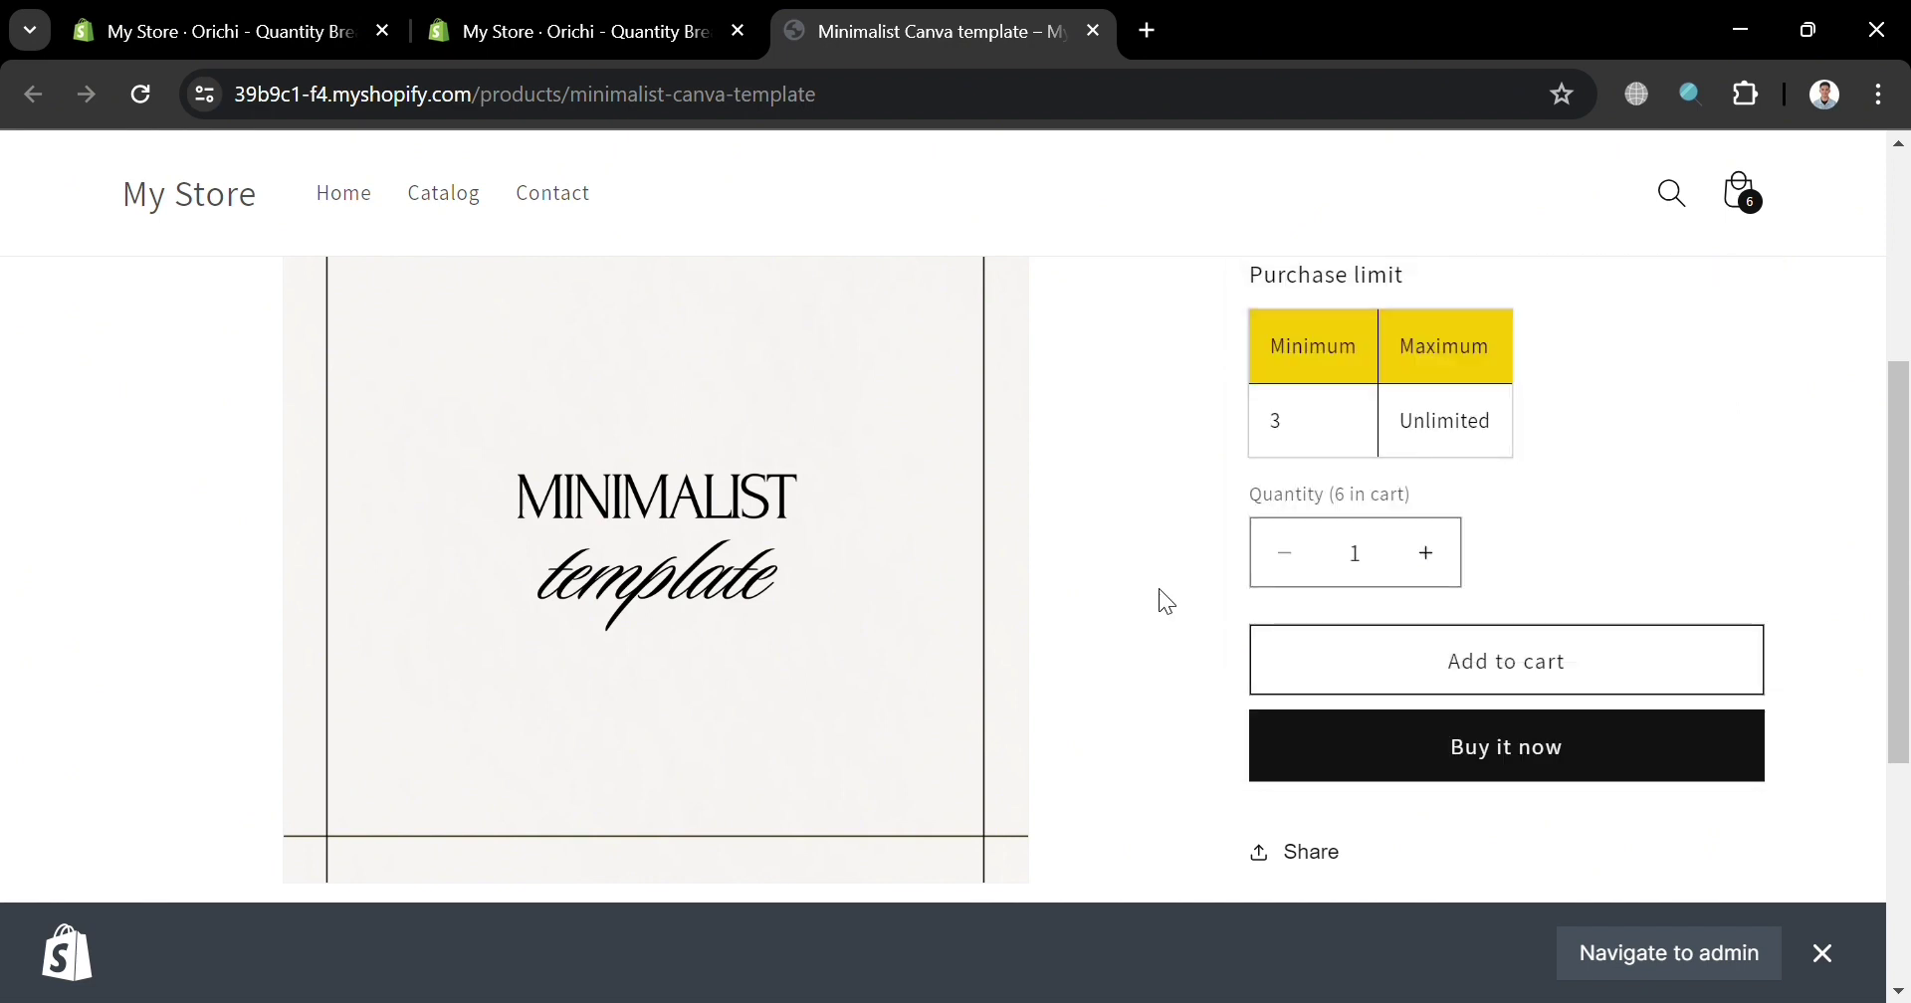
Step: Scroll to inspect the Purchase limit table showing Minimum 3, Maximum Unlimited
scroll(1166, 602, "up", 2)
scroll(1224, 608, "up", 2)
scroll(1642, 726, "down", 2)
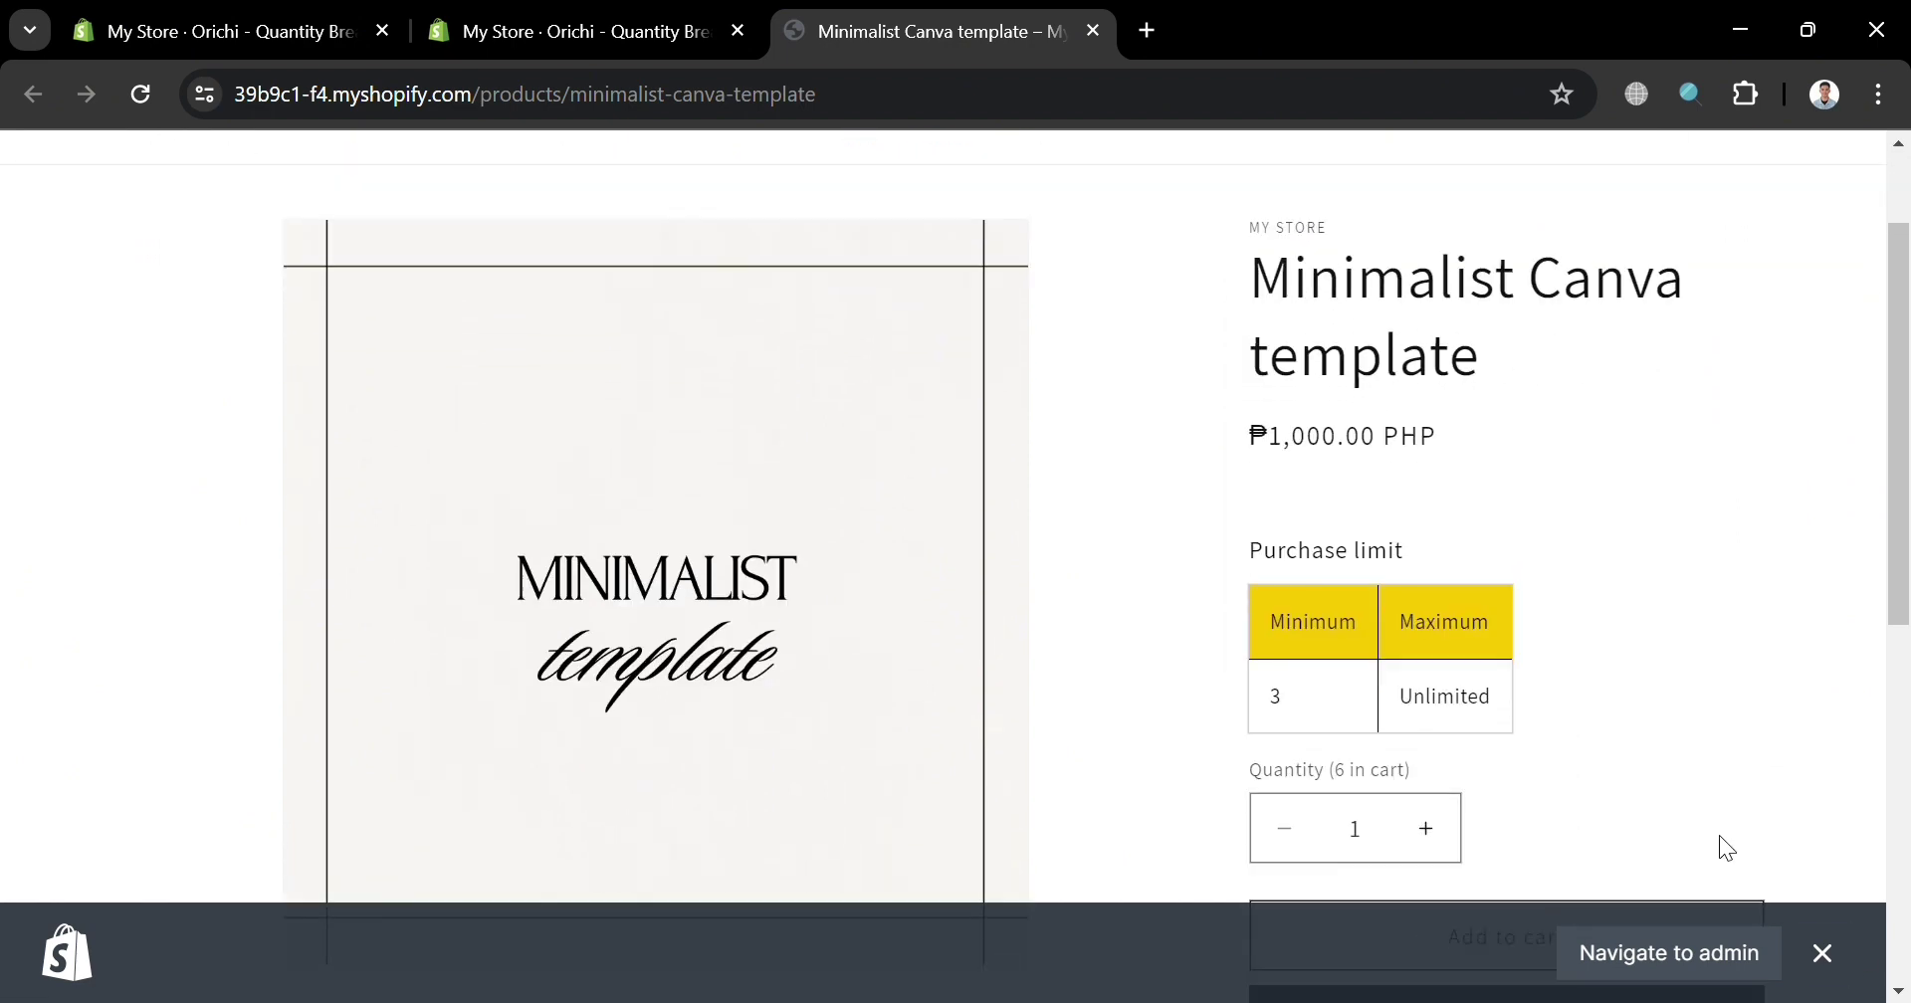
scroll(1552, 767, "down", 4)
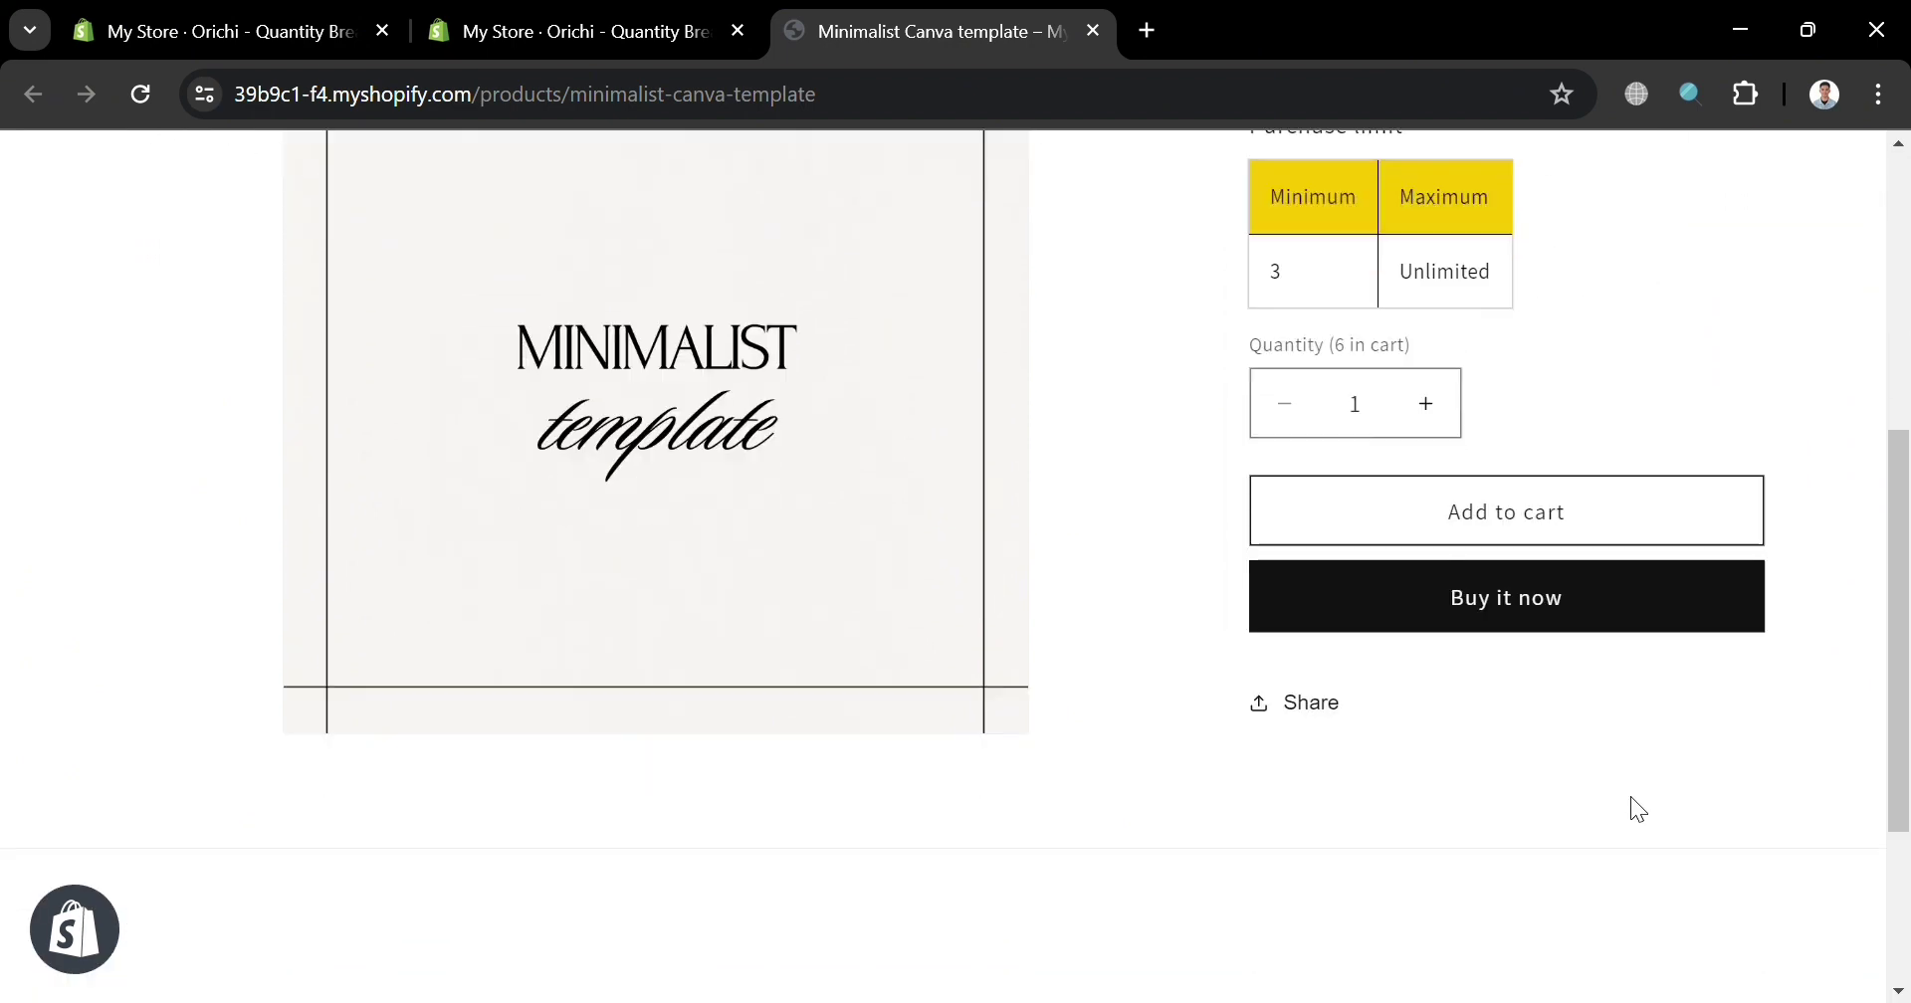
scroll(1493, 781, "up", 6)
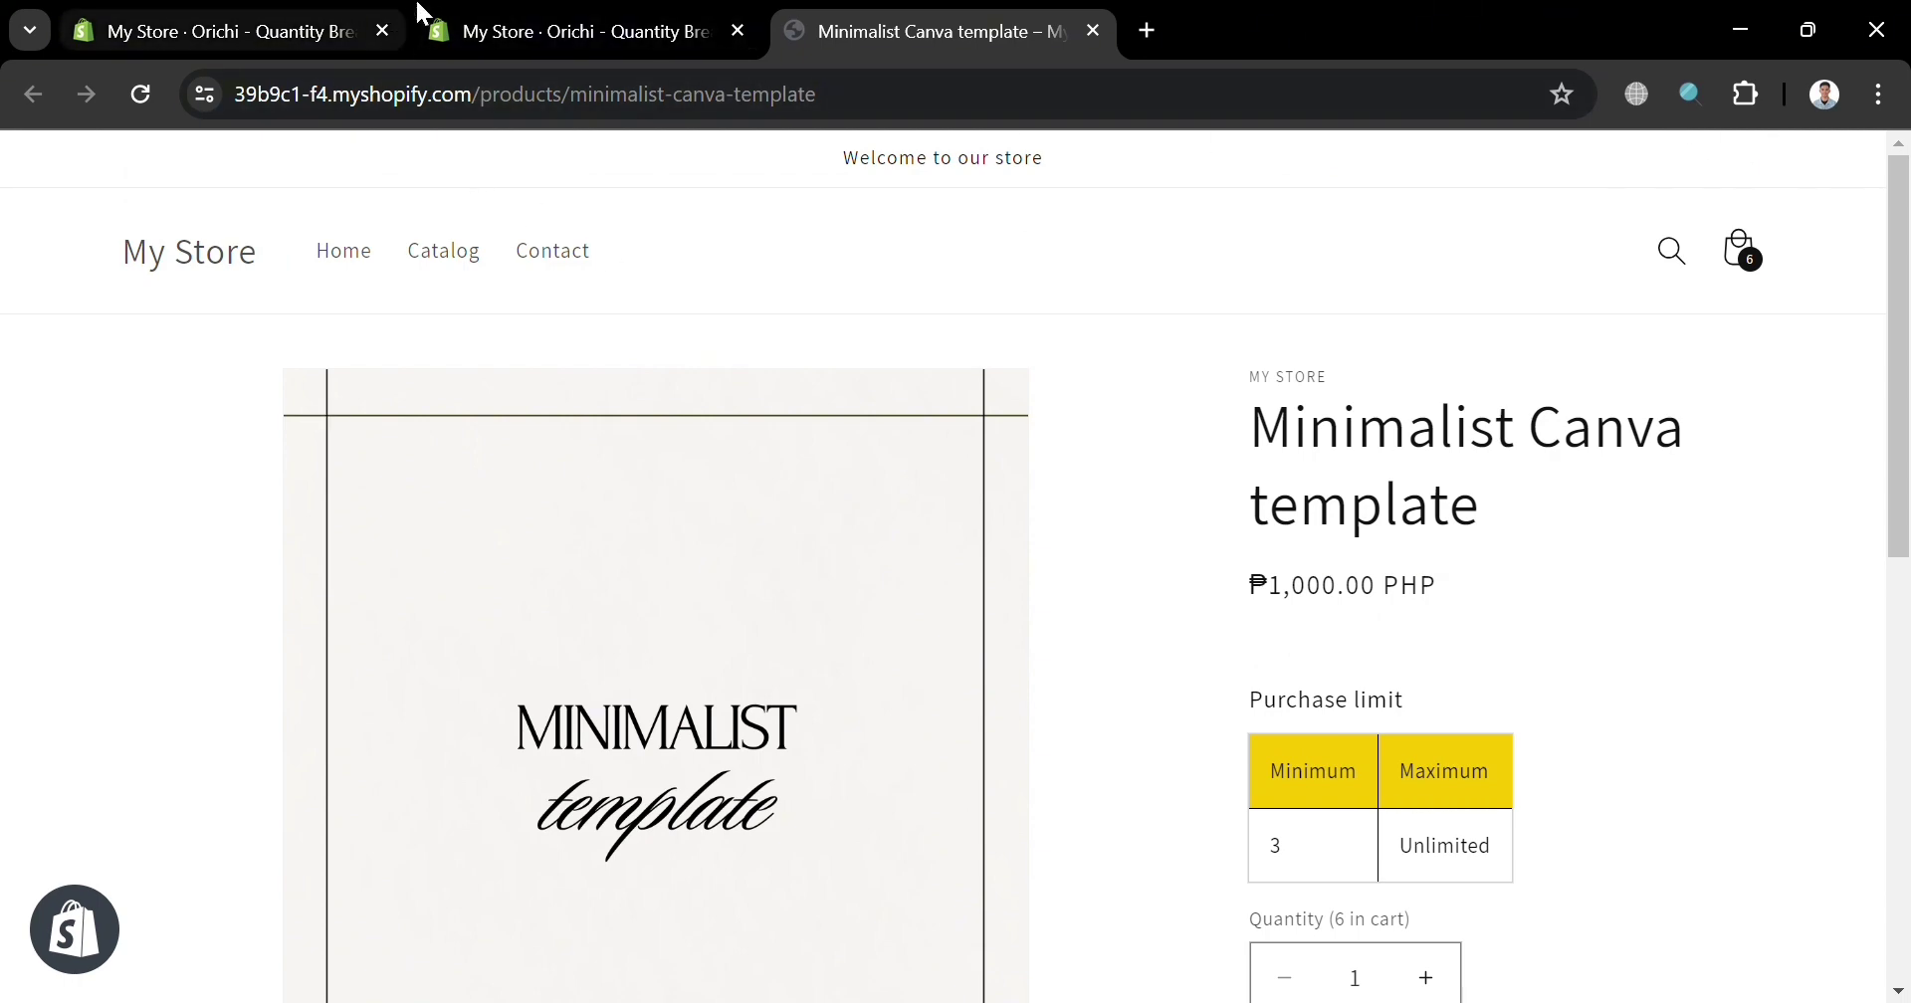
left_click(453, 30)
left_click(714, 637)
left_click(415, 821)
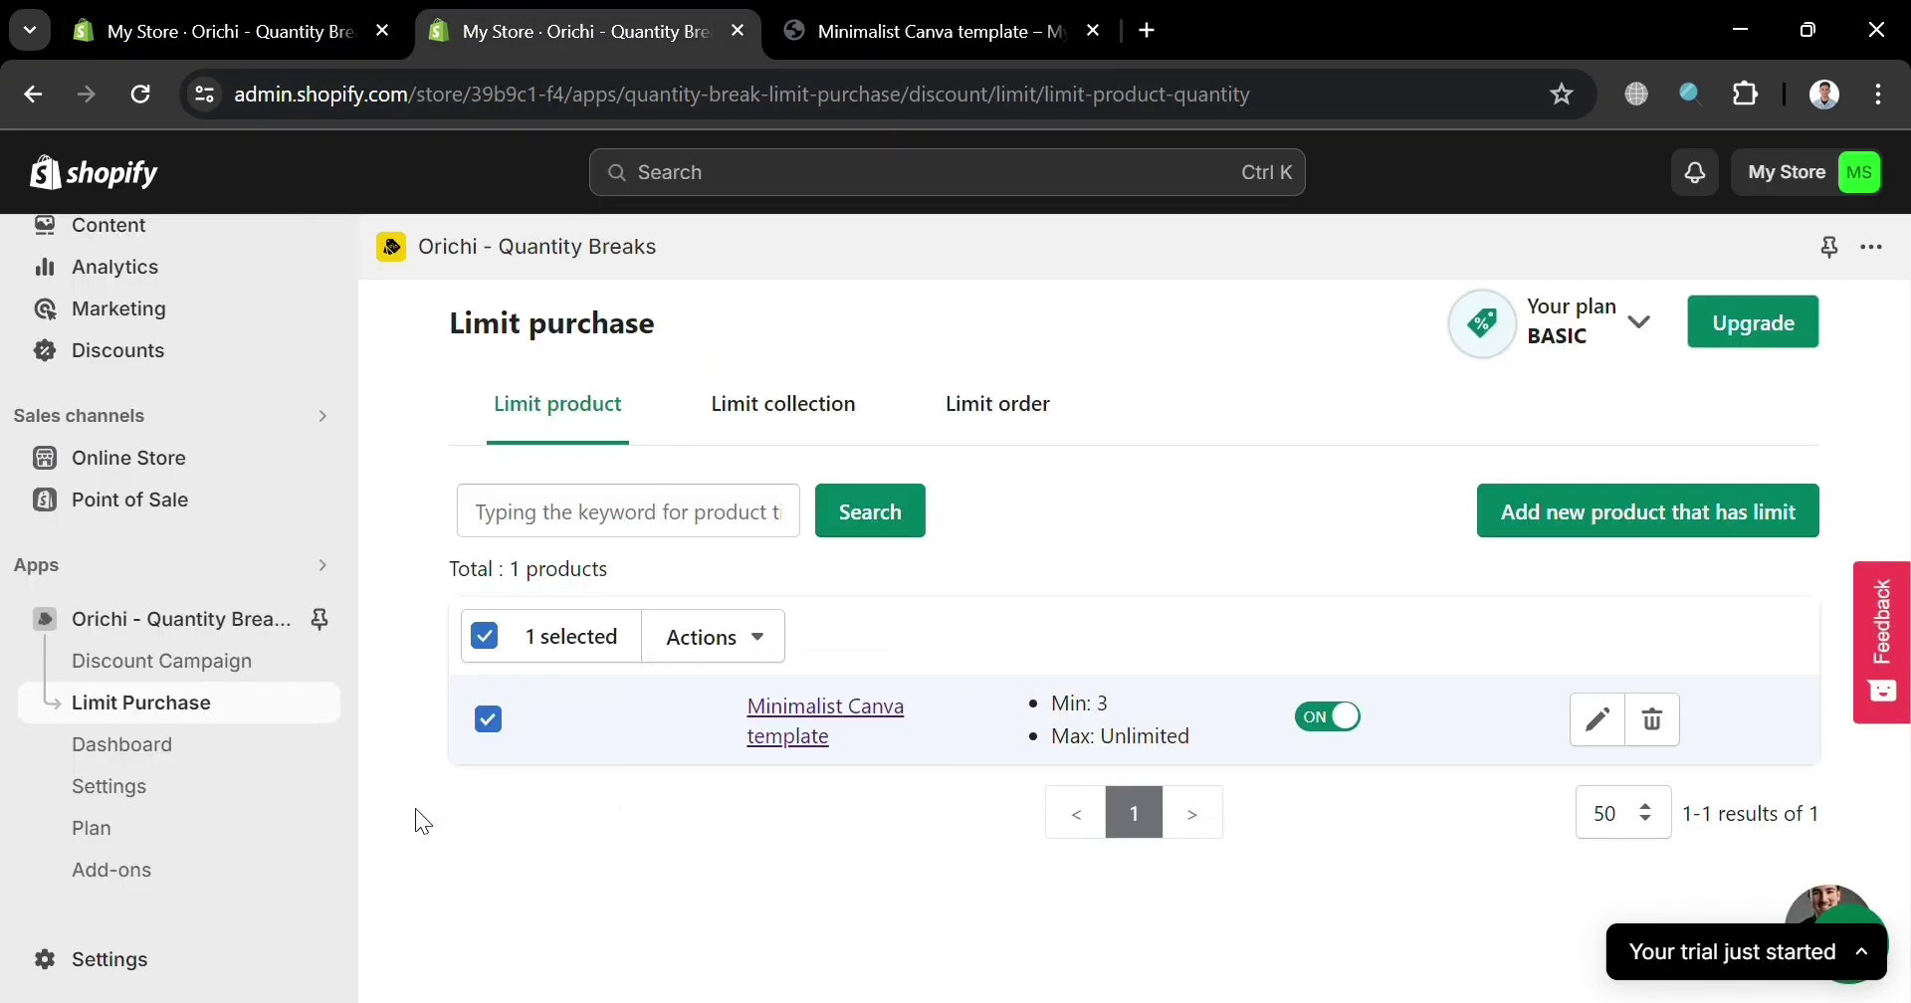
left_click(338, 20)
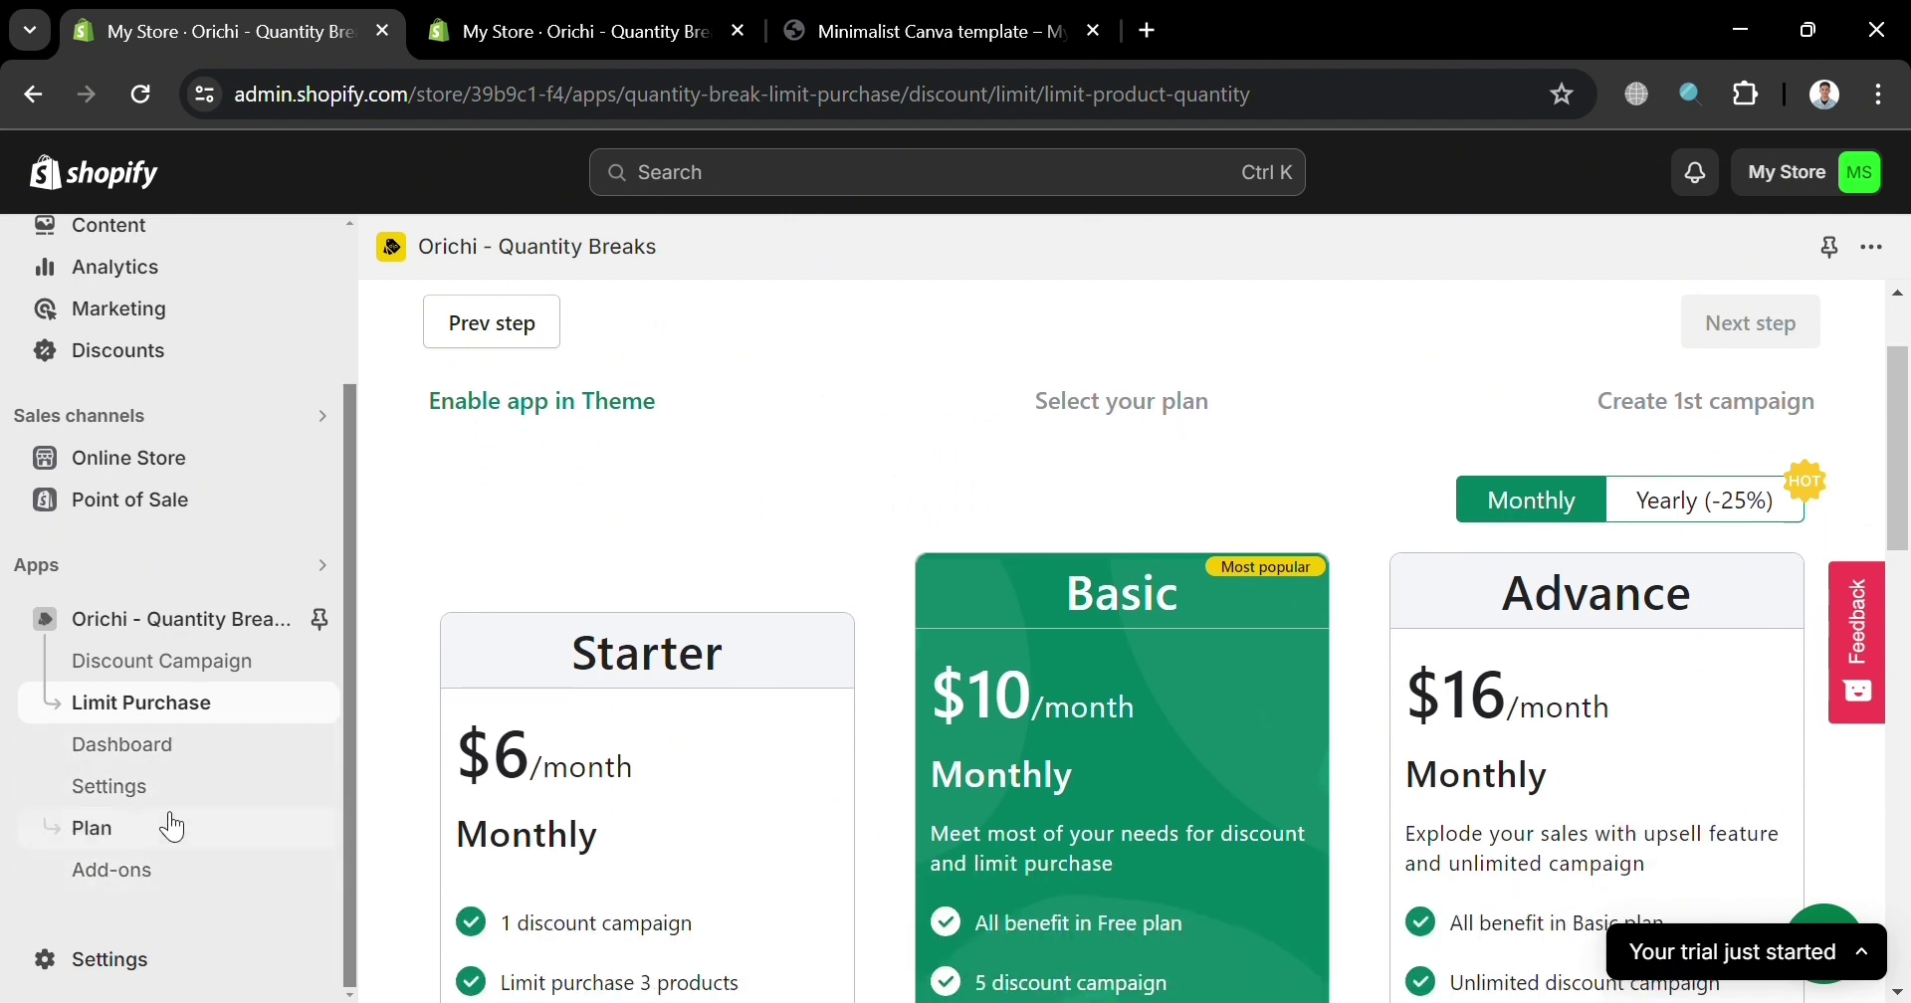
left_click(185, 762)
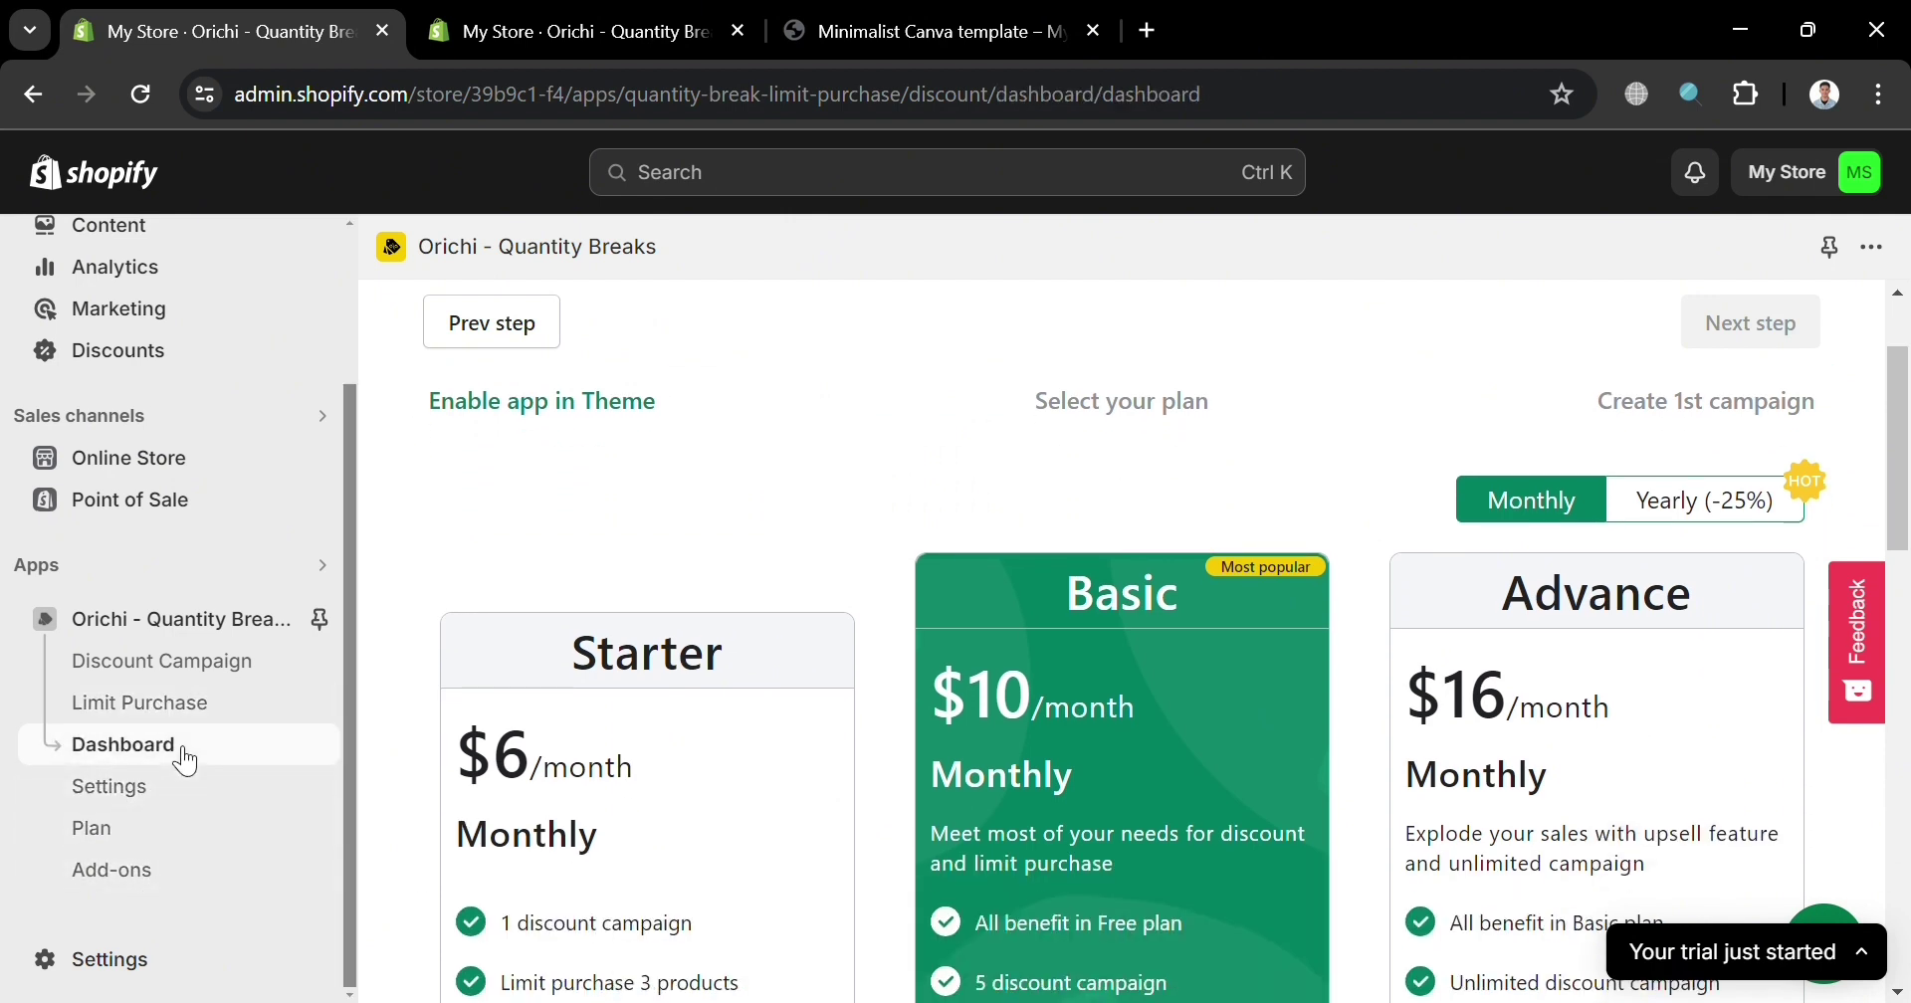
left_click(204, 801)
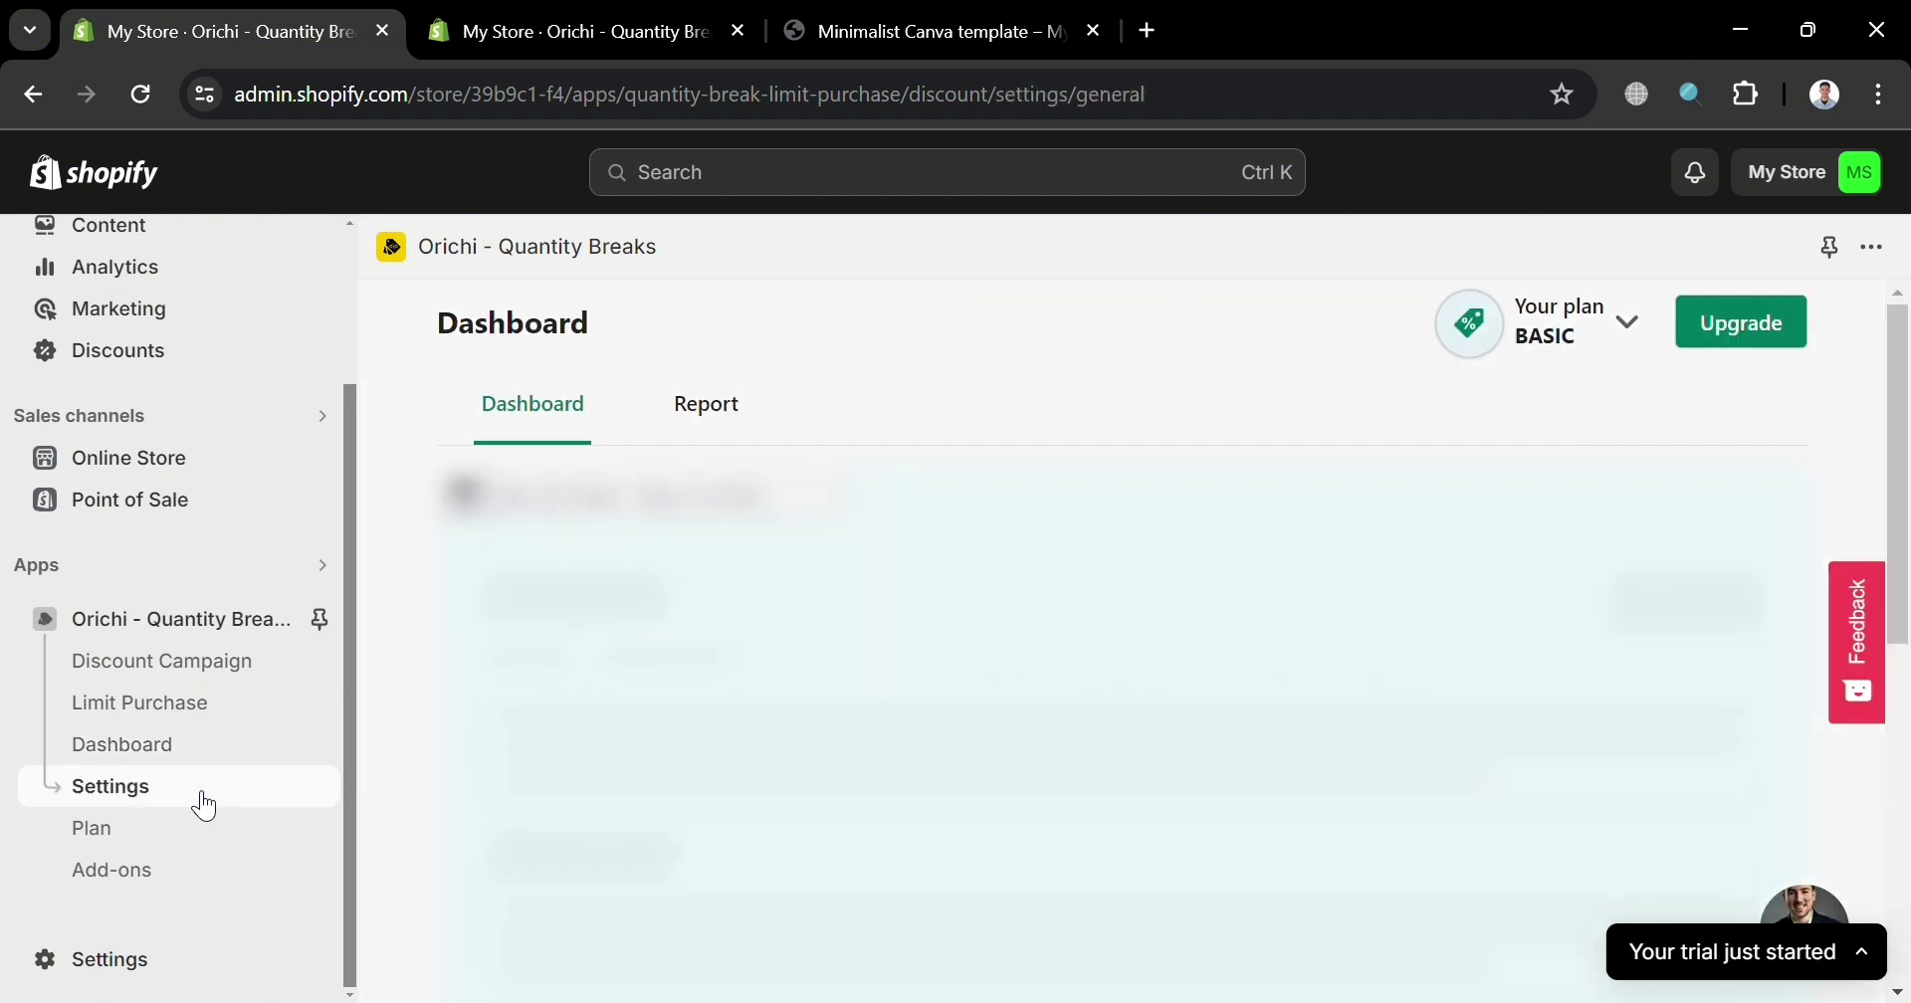
left_click(189, 839)
left_click(194, 787)
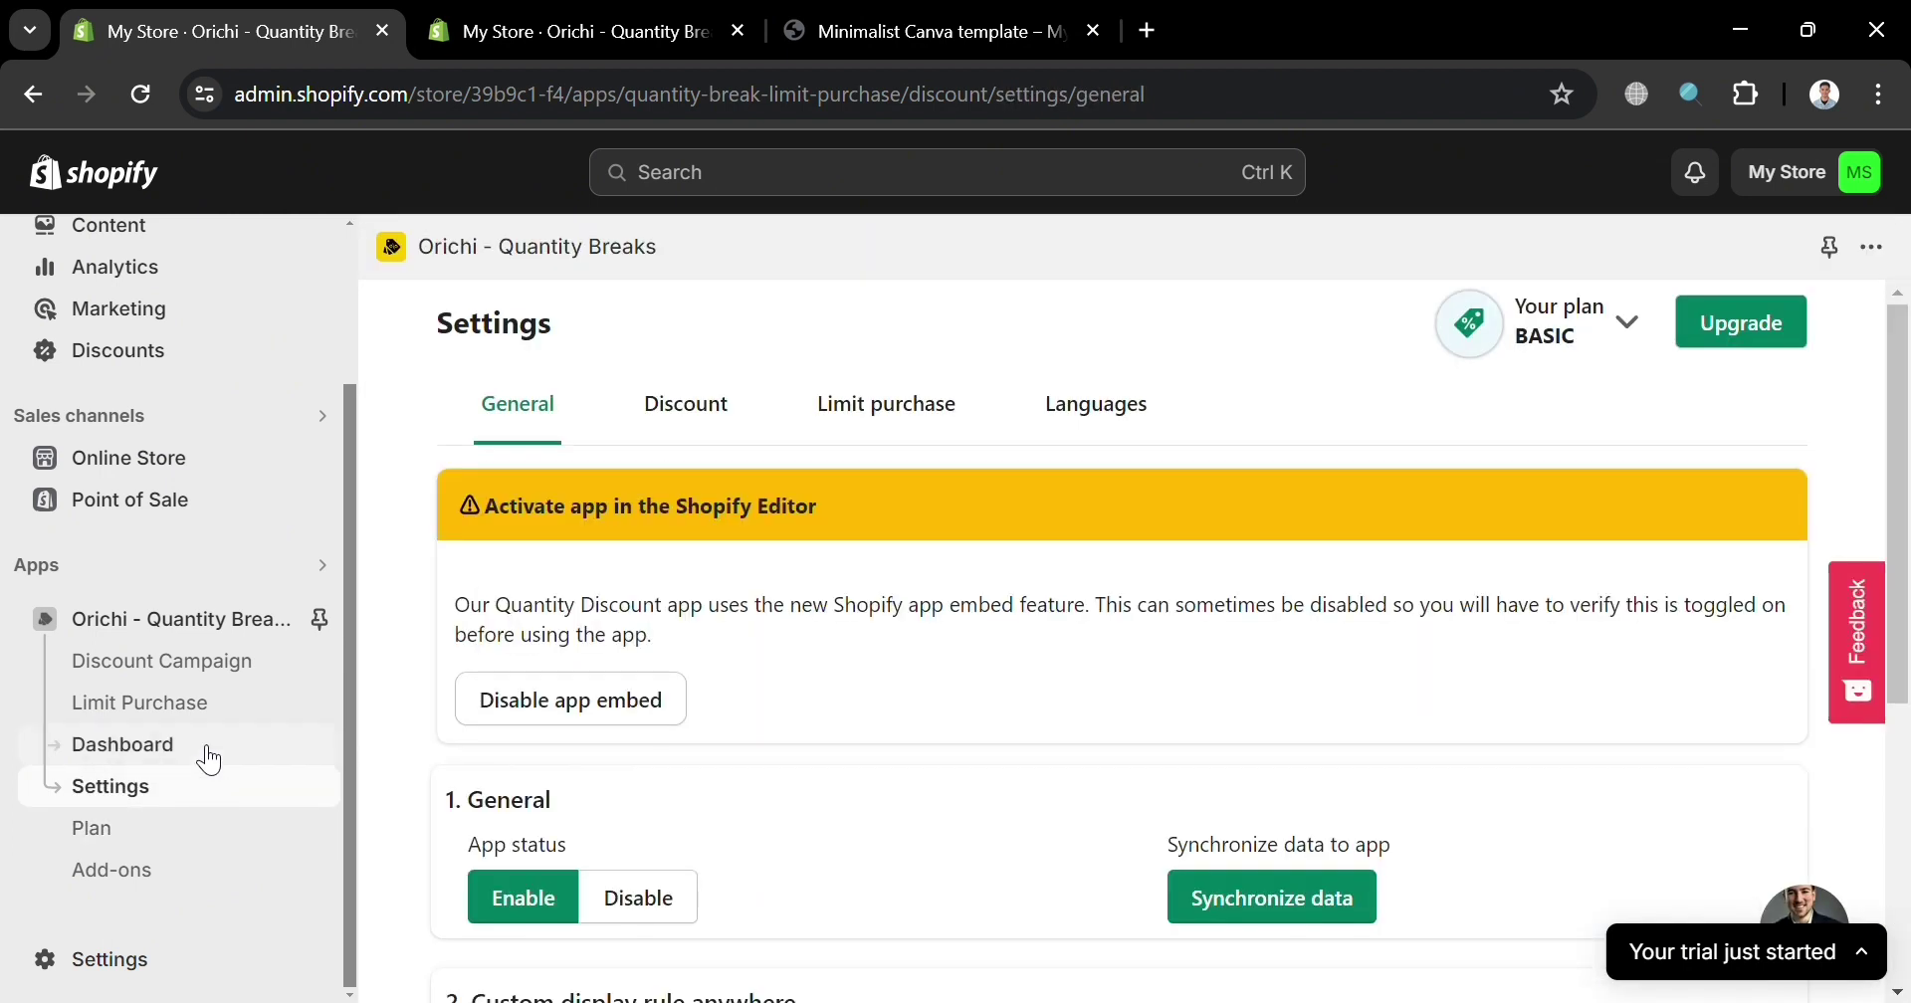
left_click(209, 757)
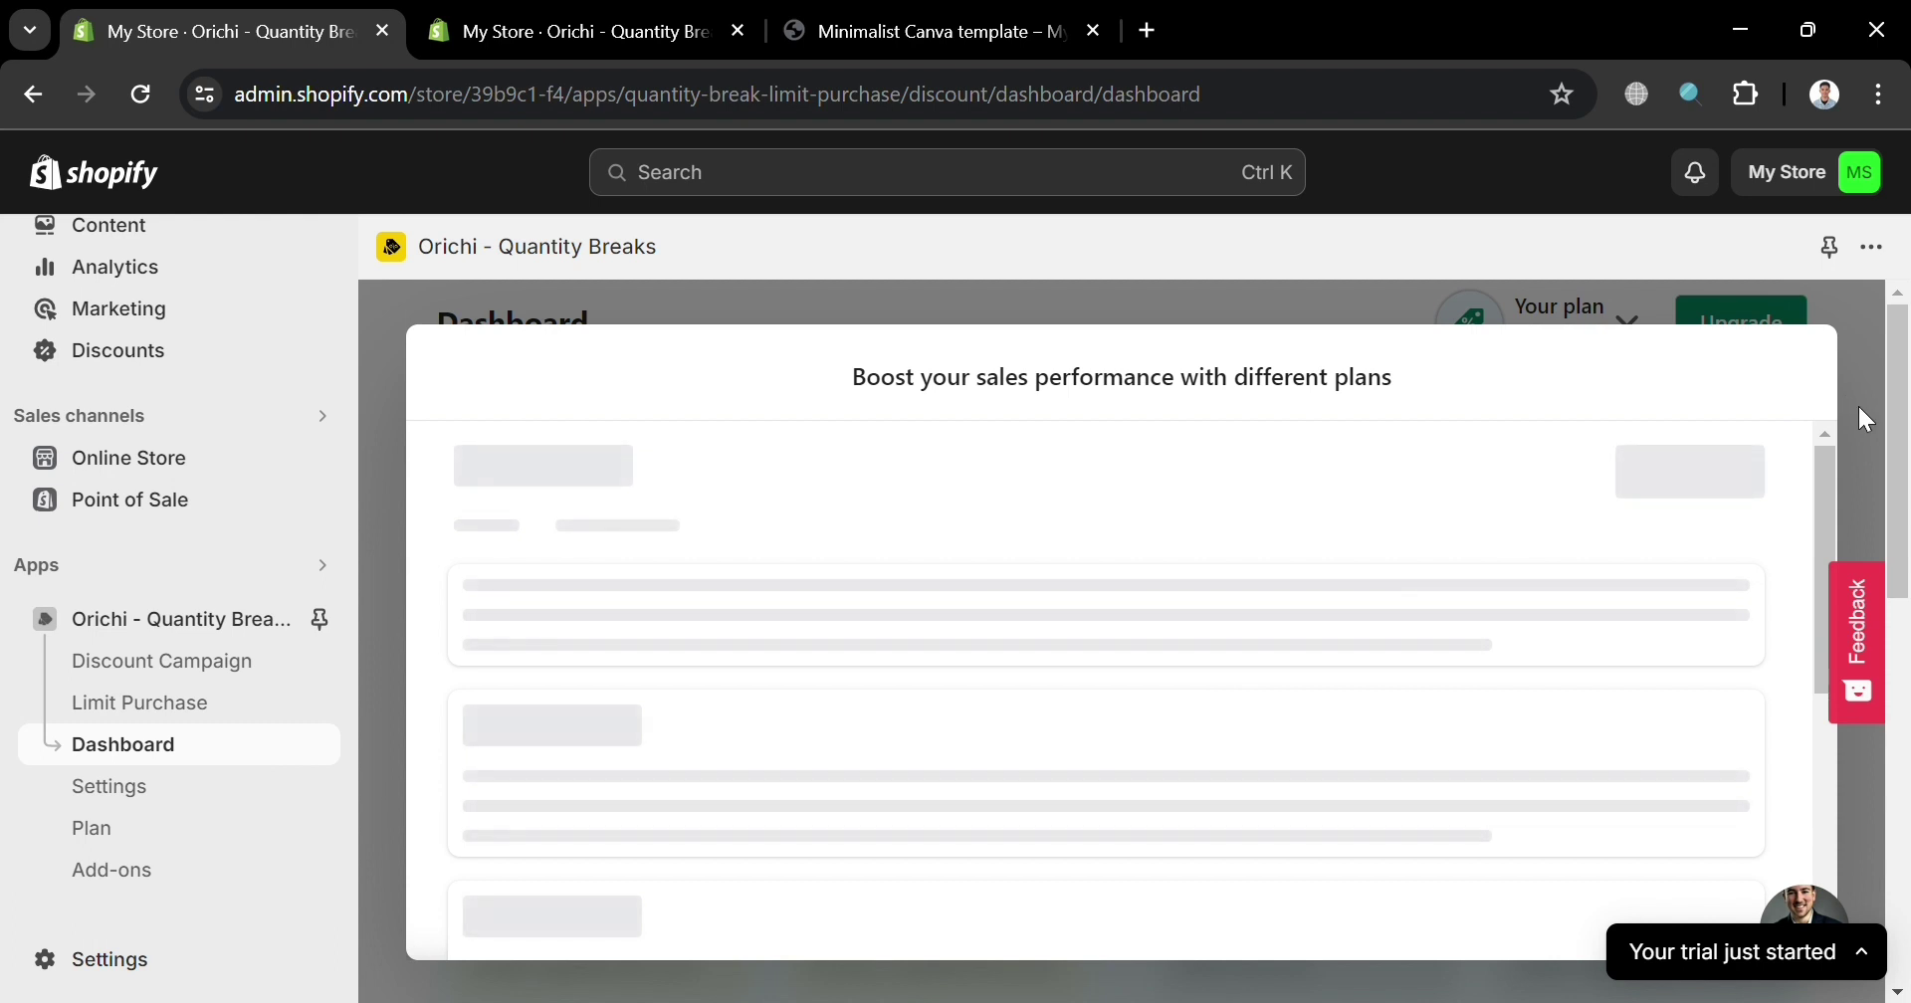
left_click(900, 20)
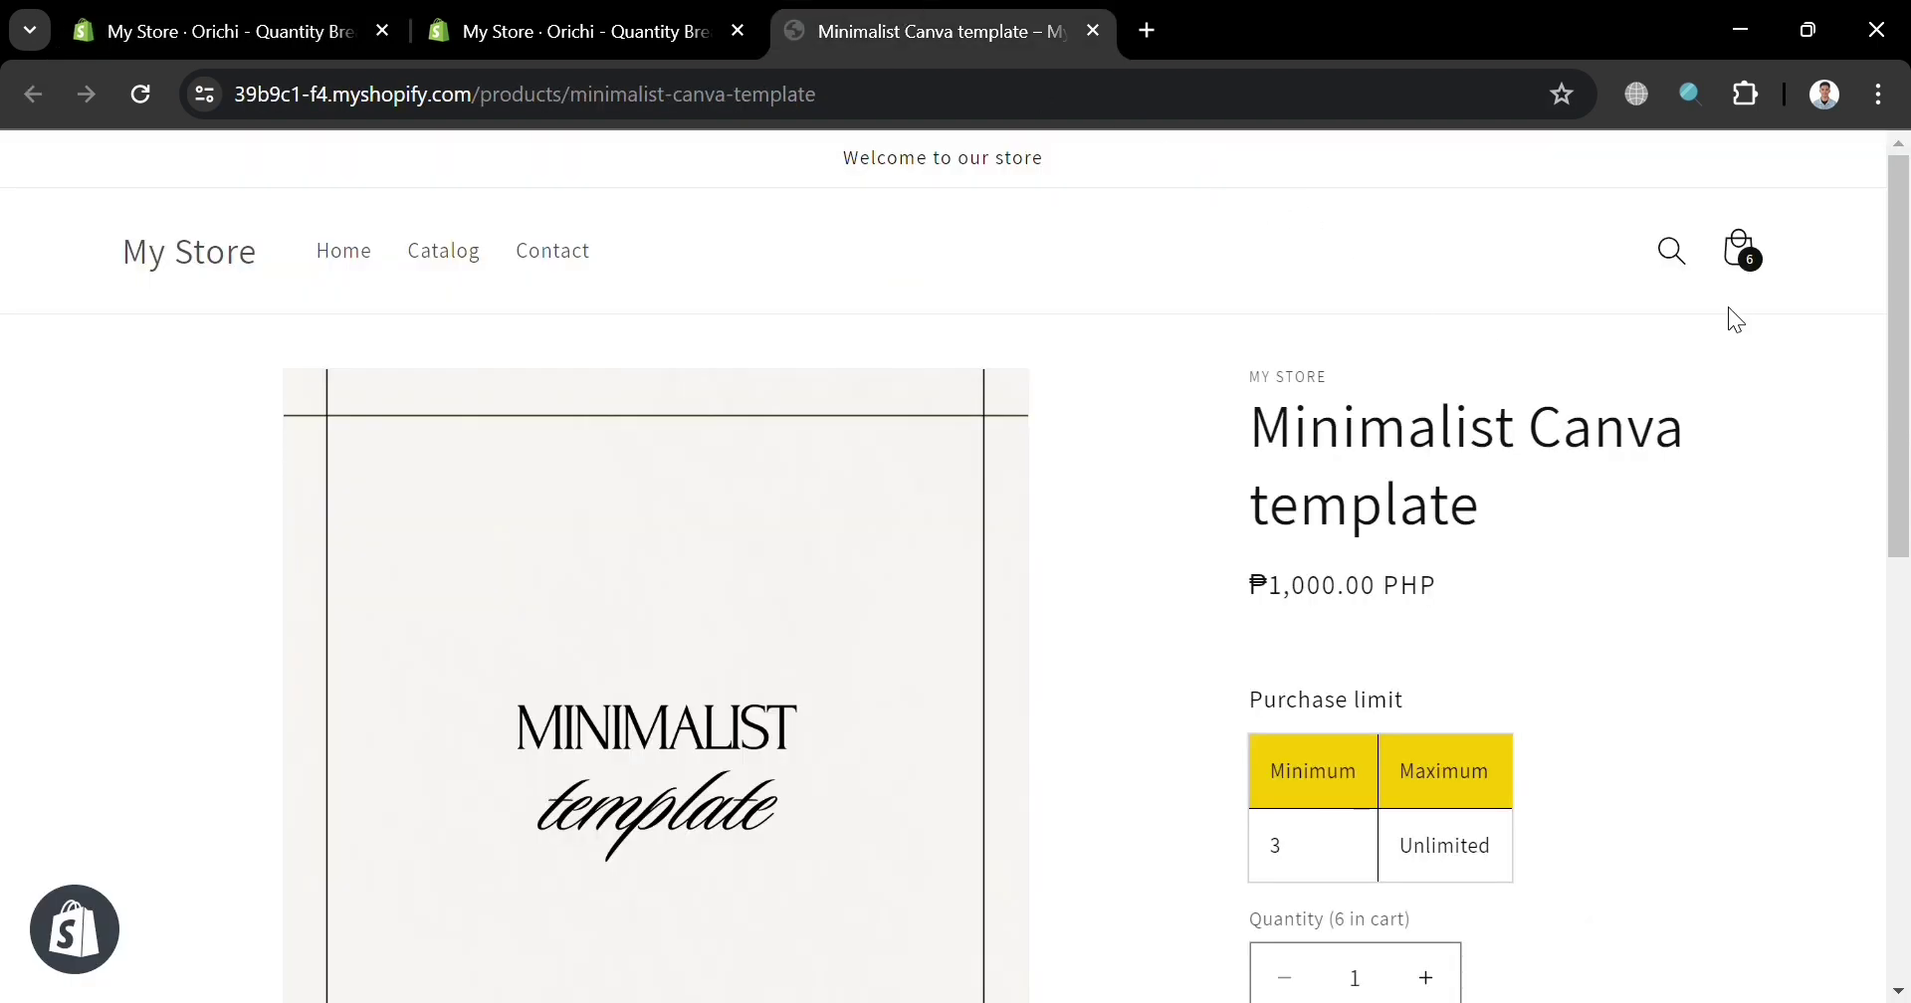